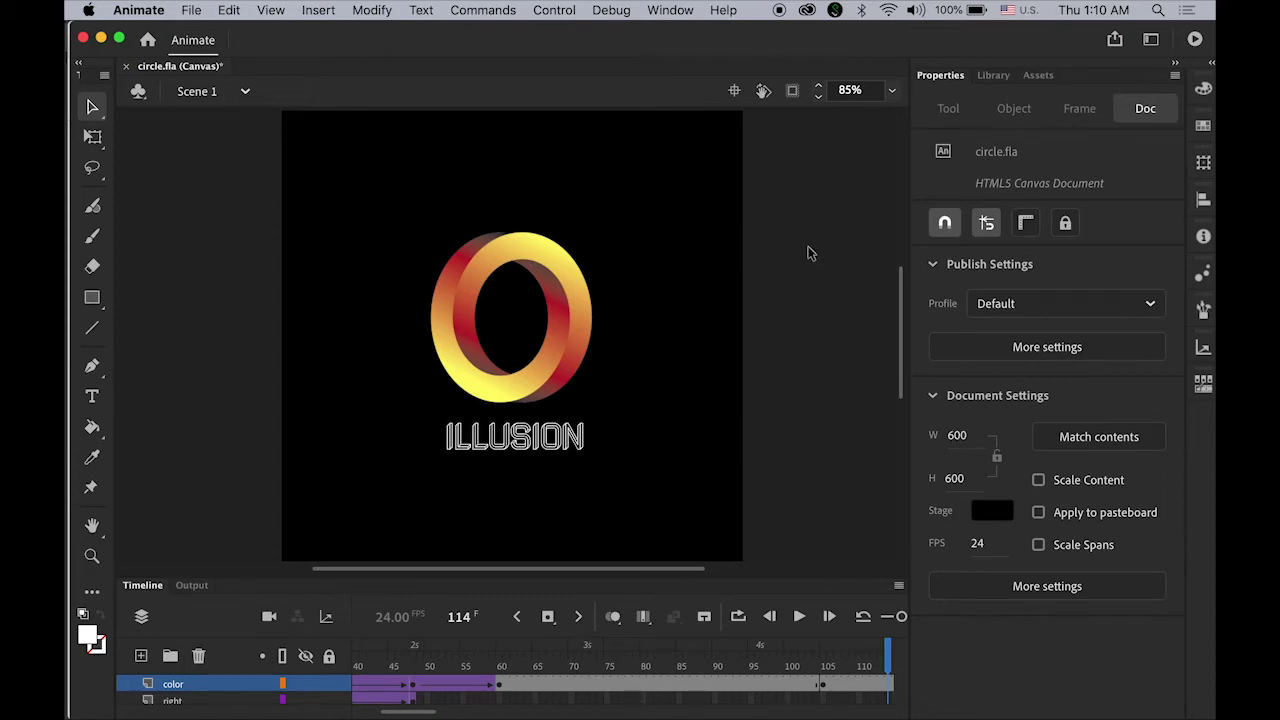
Step: Test-play the finished ring and ILLUSION animation in the browser with Cmd+Enter
{"action": "key", "text": "super+Return"}
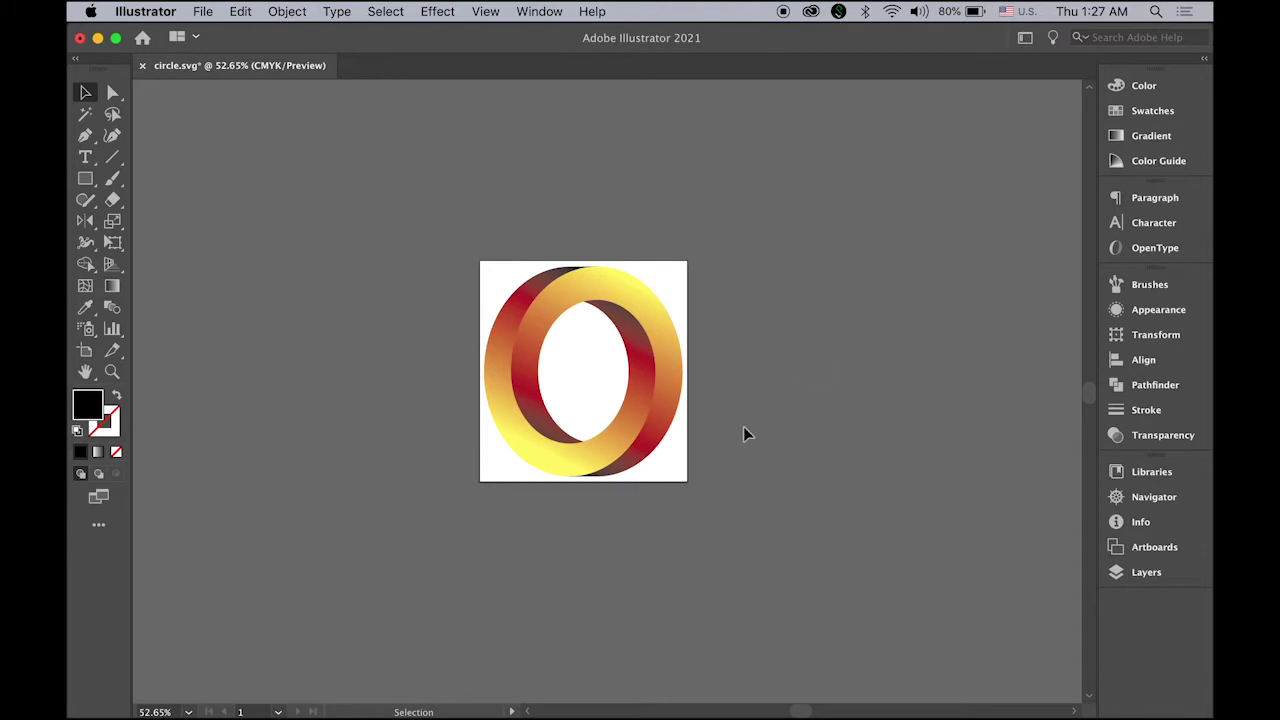
{"action": "left_click", "coordinate": [202, 12]}
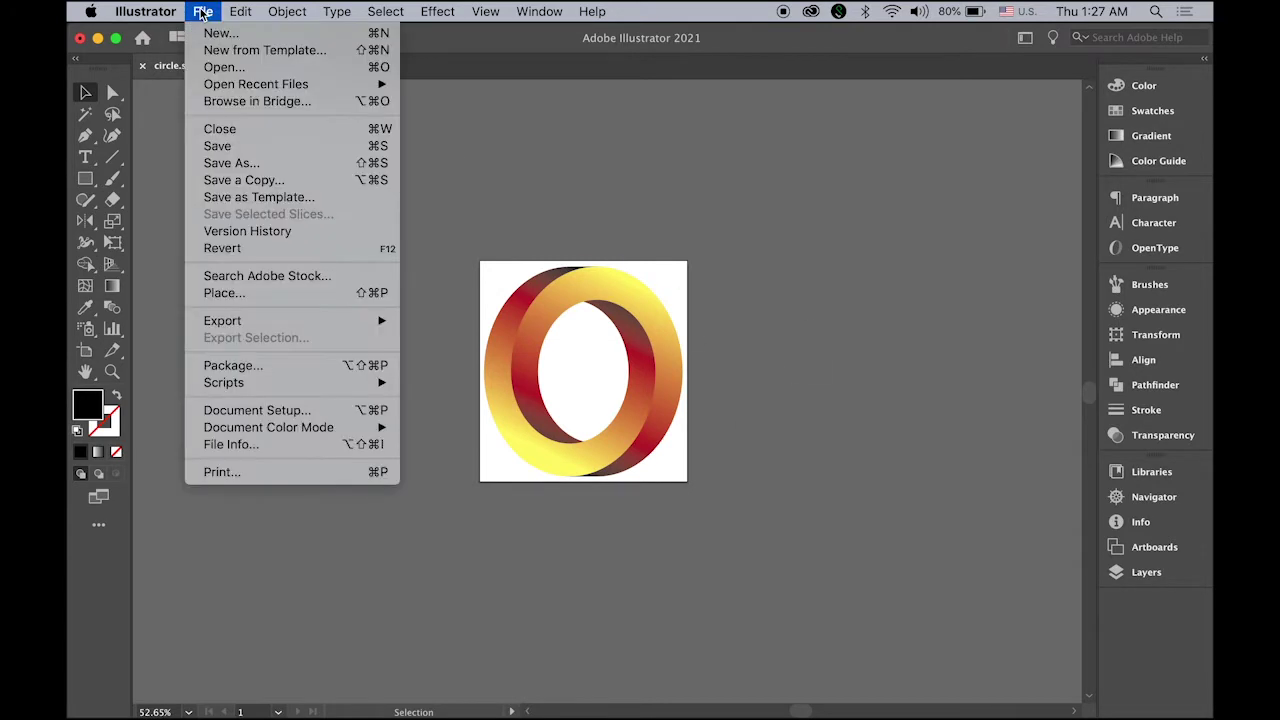
{"action": "left_click", "coordinate": [289, 164]}
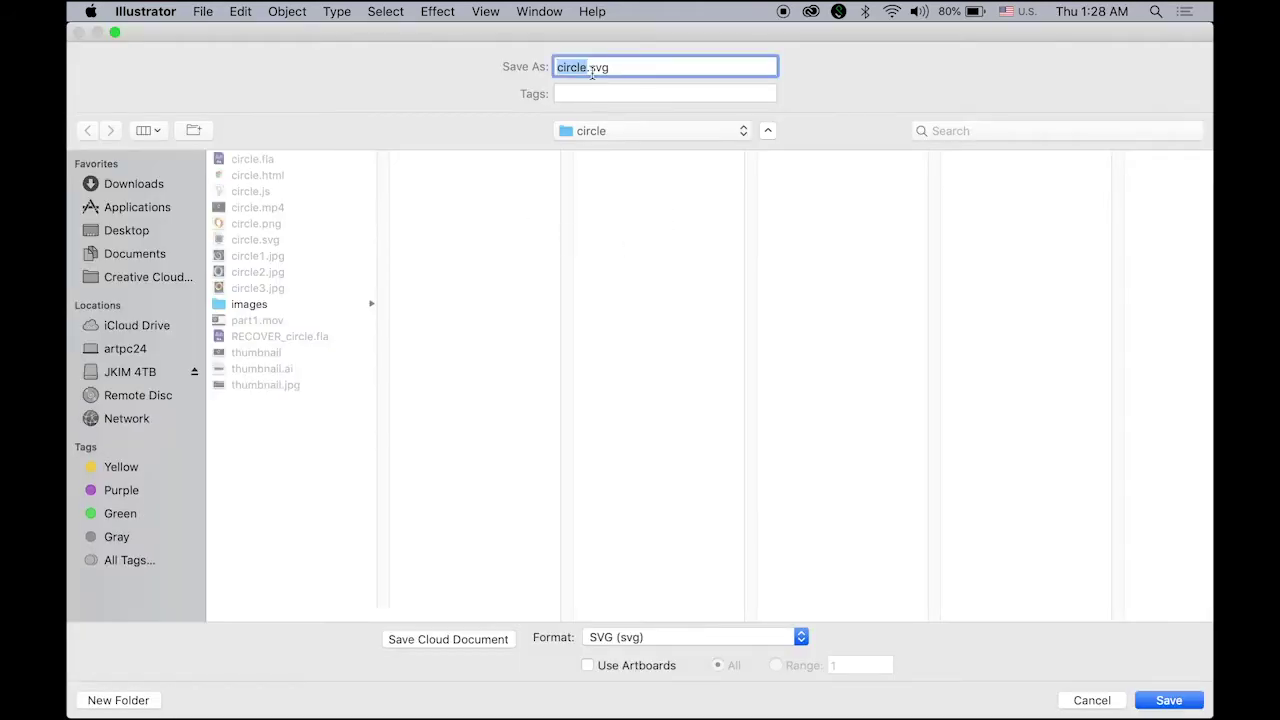
{"action": "left_click", "coordinate": [700, 637]}
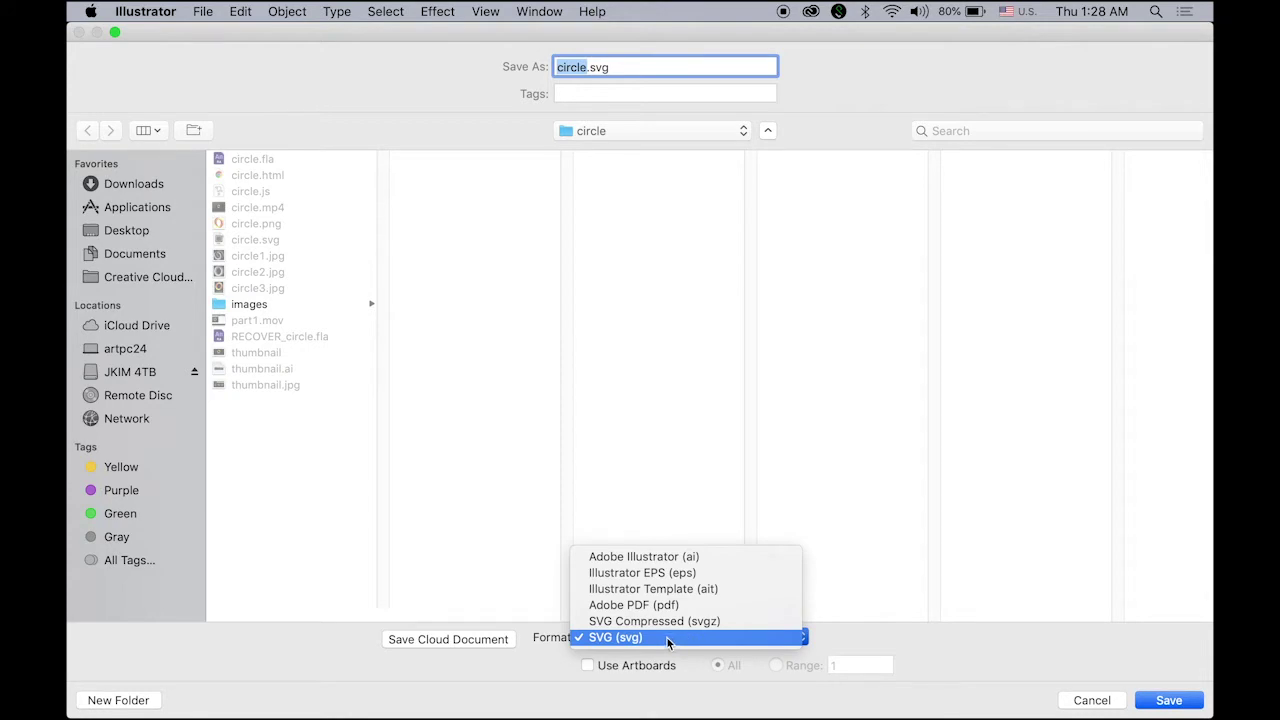
{"action": "left_click", "coordinate": [668, 637]}
{"action": "left_click", "coordinate": [1095, 700]}
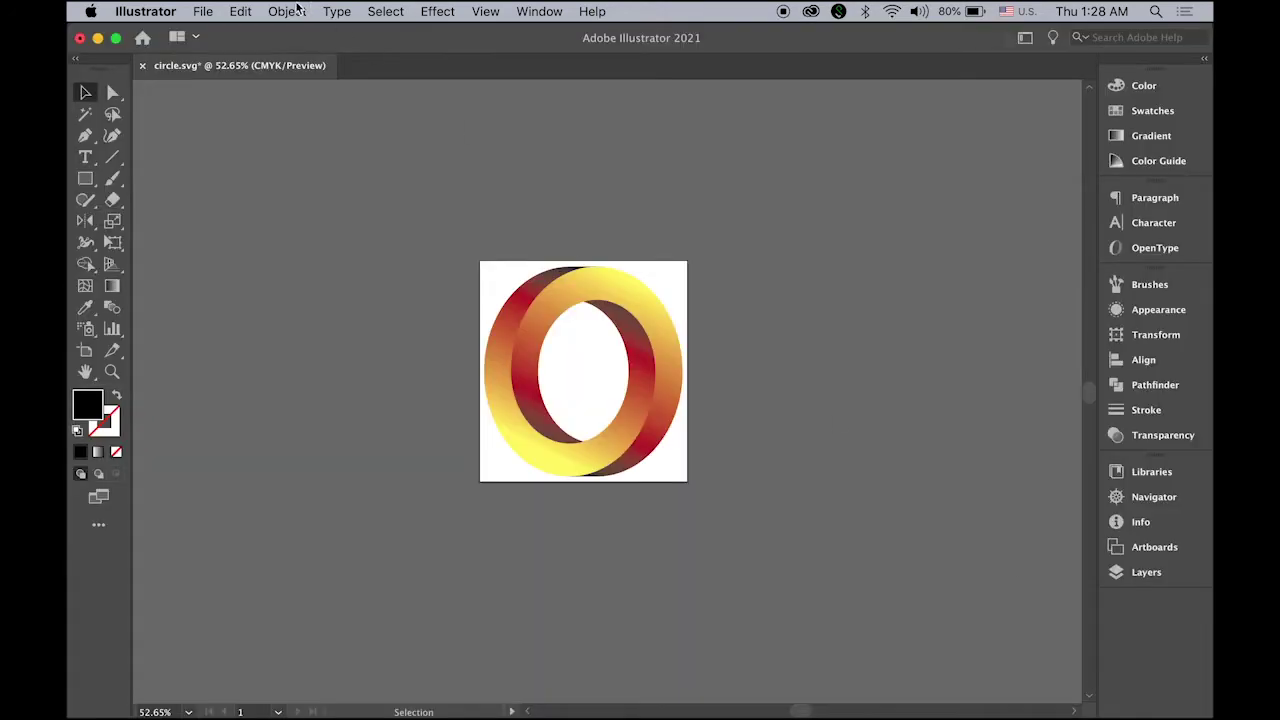
{"action": "left_click", "coordinate": [202, 11]}
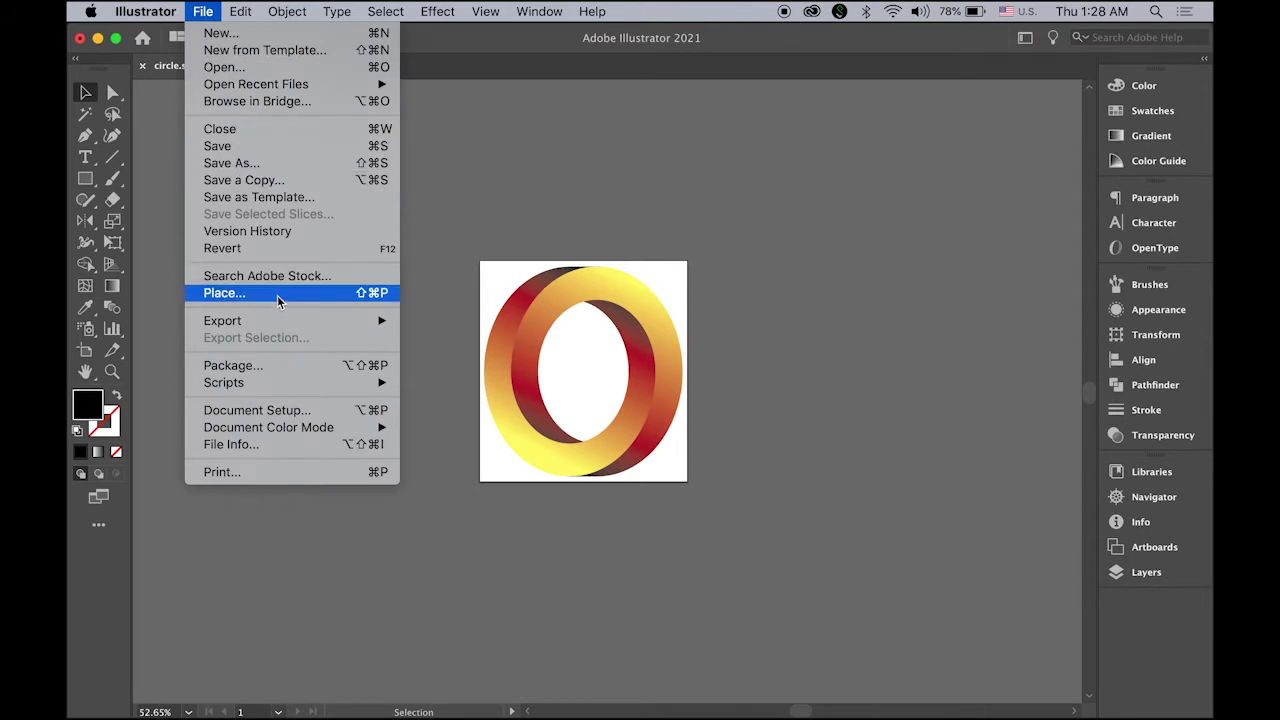
{"action": "mouse_move", "coordinate": [280, 321]}
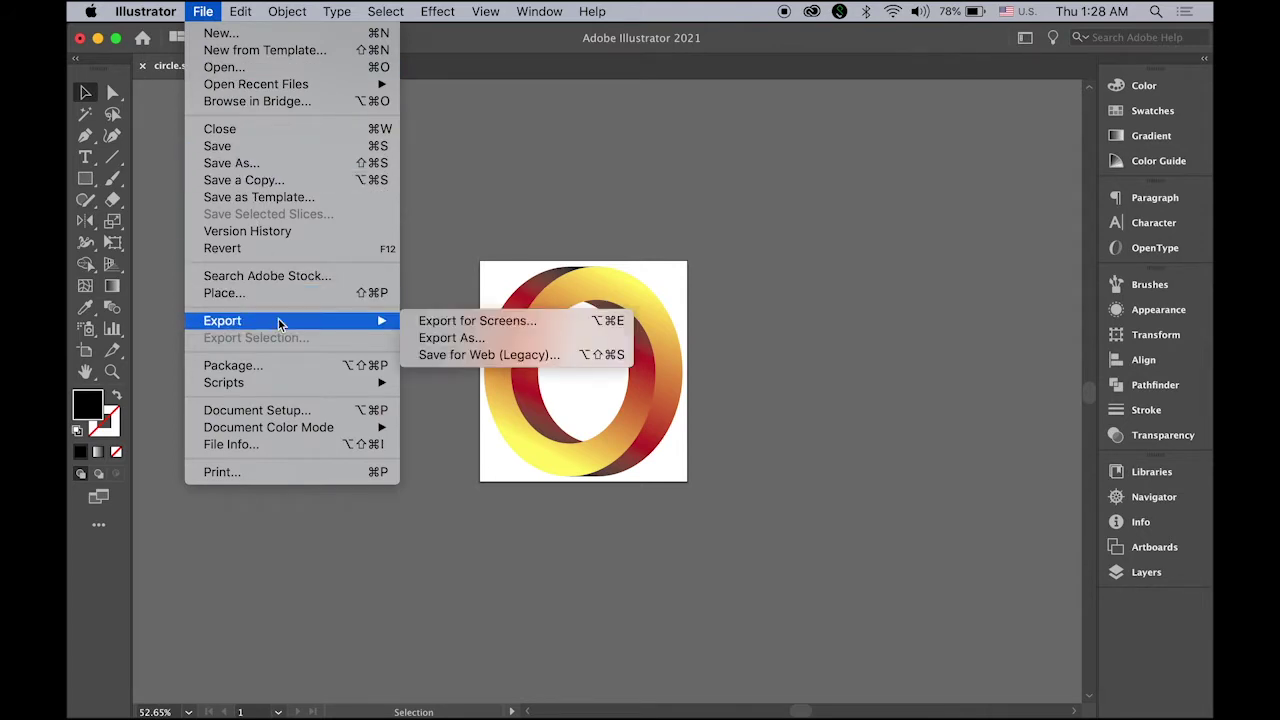
{"action": "left_click", "coordinate": [487, 356]}
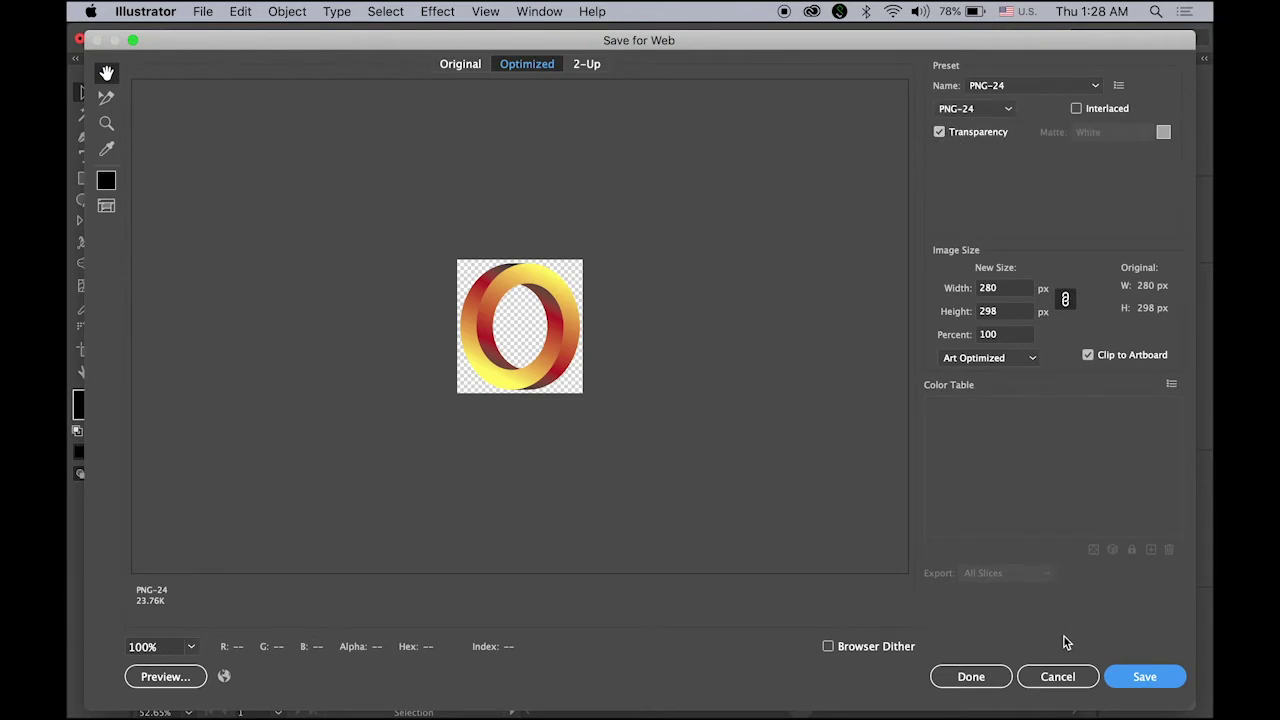
{"action": "left_click", "coordinate": [1045, 674]}
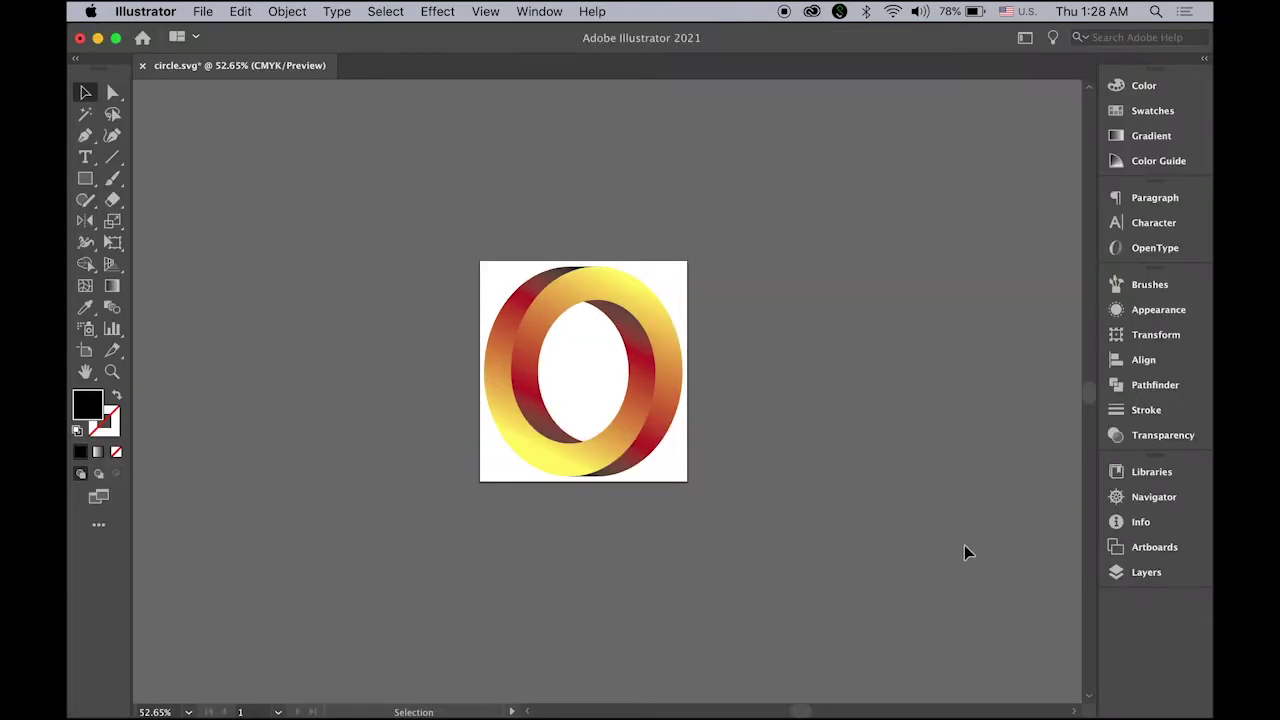
{"action": "mouse_move", "coordinate": [455, 705]}
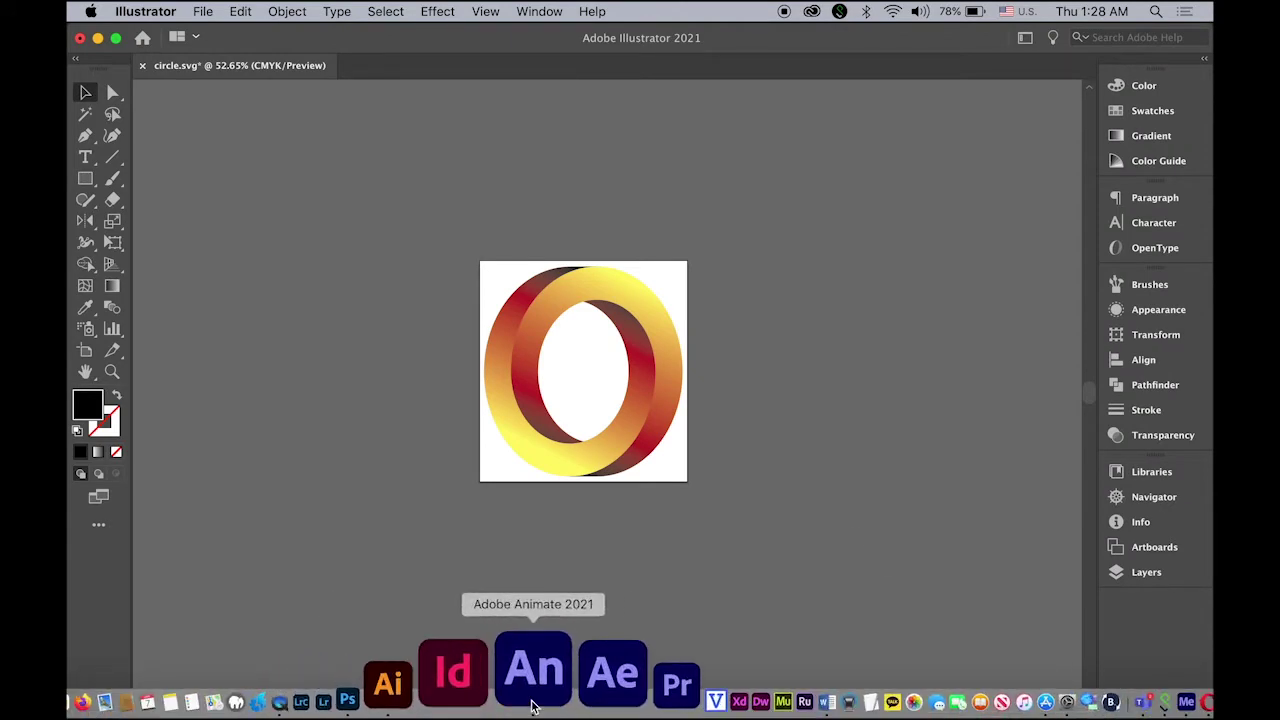
Step: Create a new 600 × 600 px HTML5 Canvas document, Untitled-5, keeping 24 fps
{"action": "left_click", "coordinate": [533, 706]}
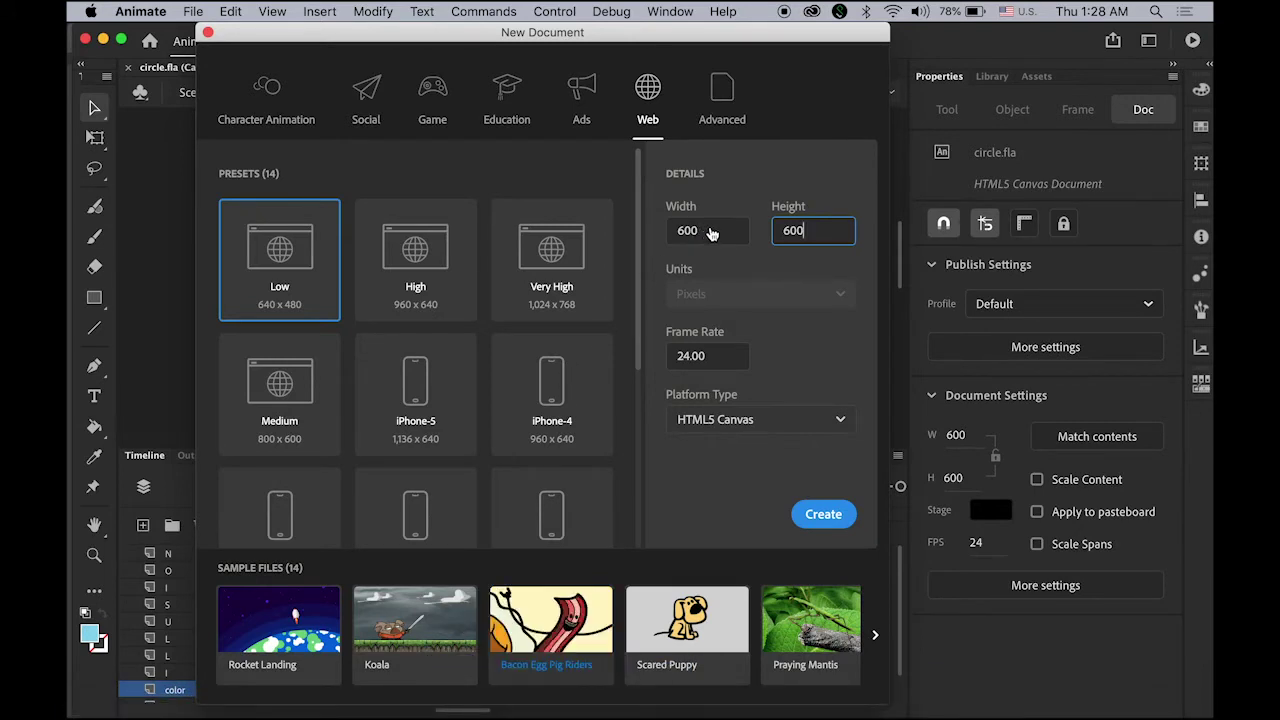
{"action": "left_click", "coordinate": [708, 228]}
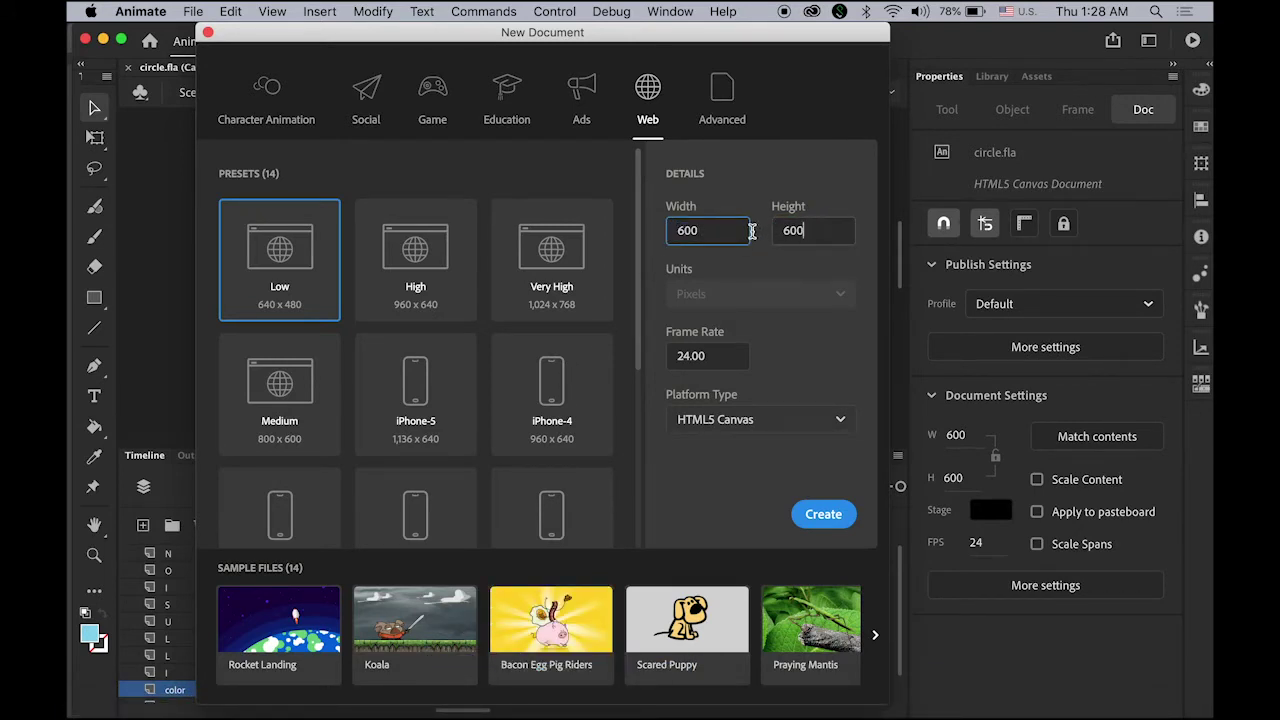
{"action": "key", "text": "Tab"}
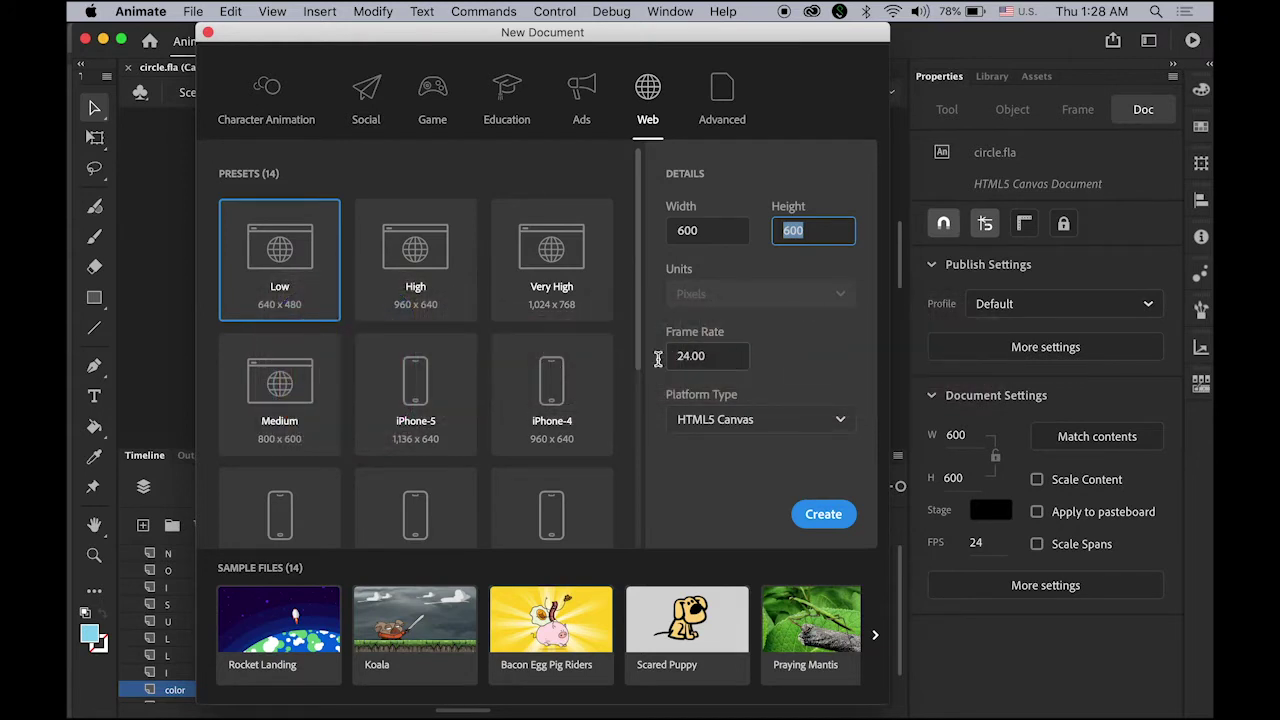
{"action": "key", "text": "Tab"}
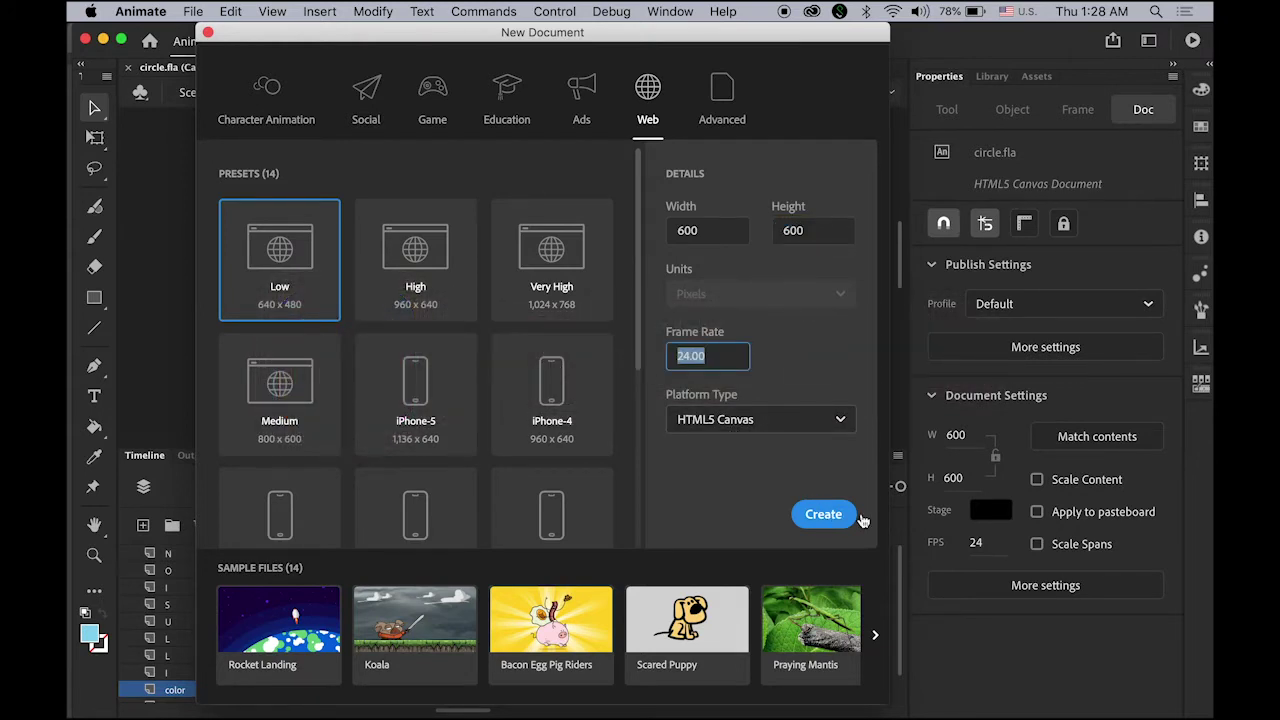
{"action": "left_click", "coordinate": [823, 514]}
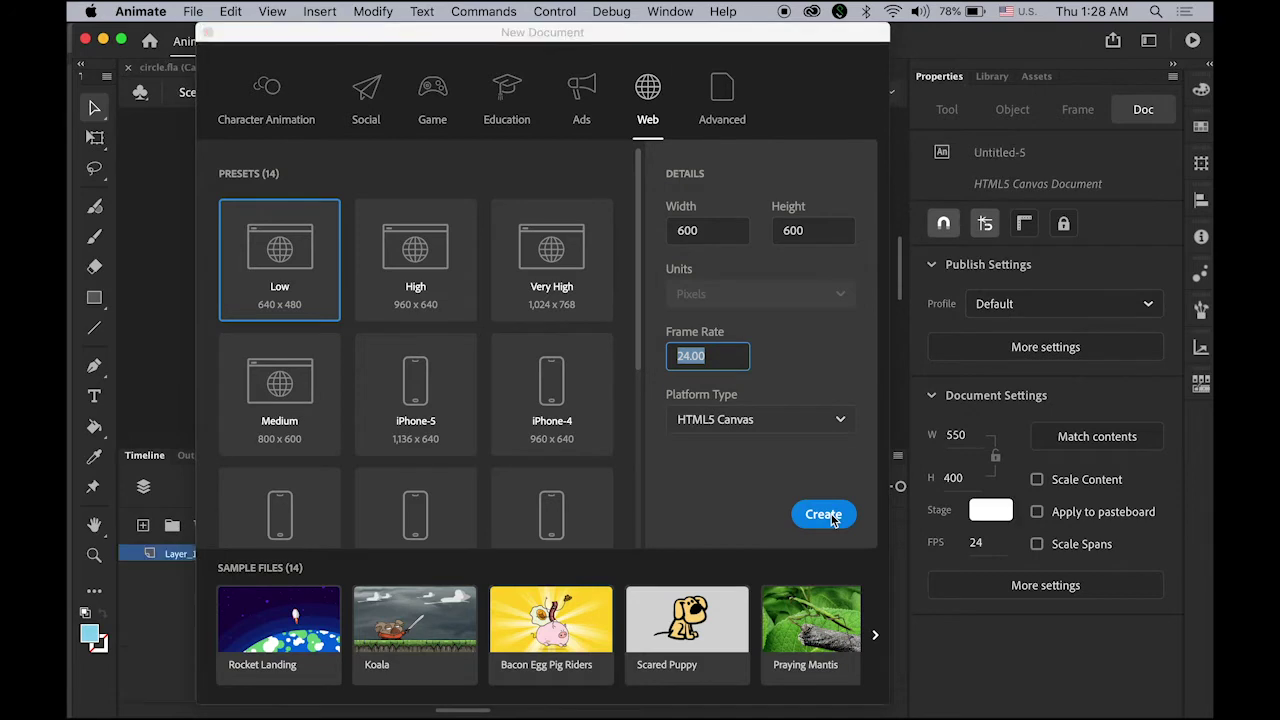
Step: Fit the stage in view and set the stage colour to black
{"action": "double_click", "coordinate": [93, 526]}
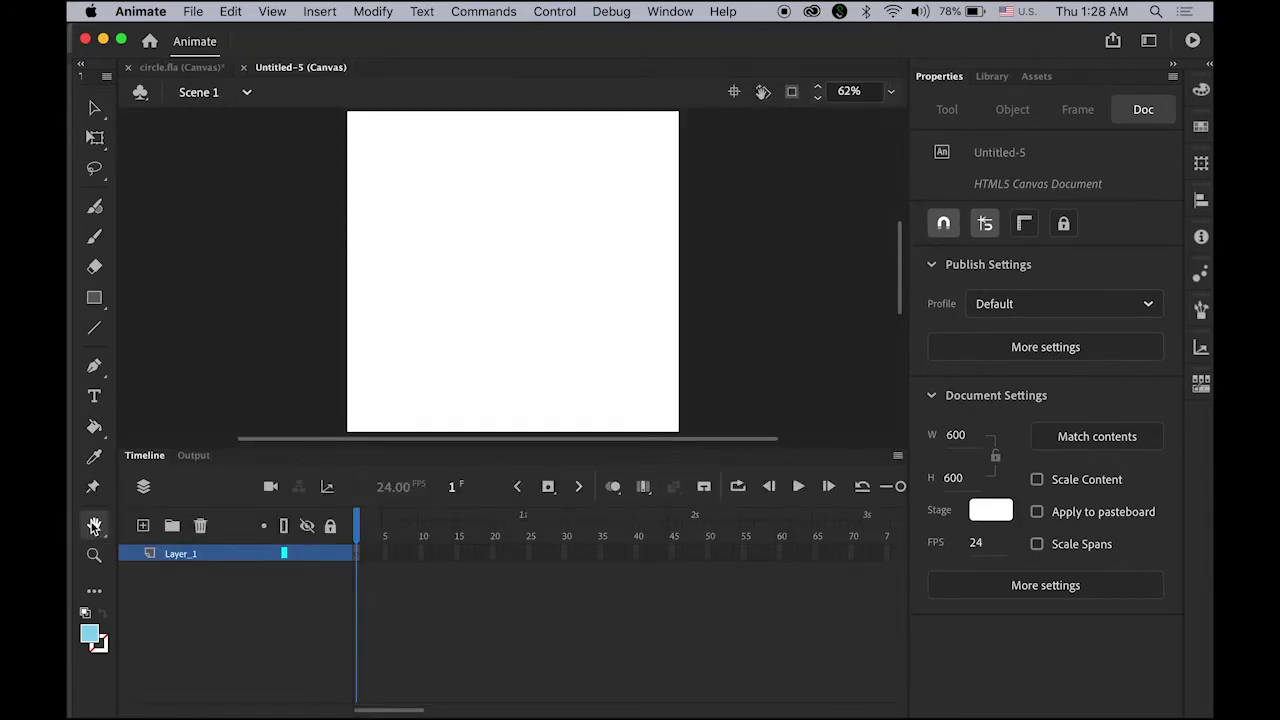
{"action": "left_click", "coordinate": [990, 510]}
{"action": "left_click", "coordinate": [700, 345]}
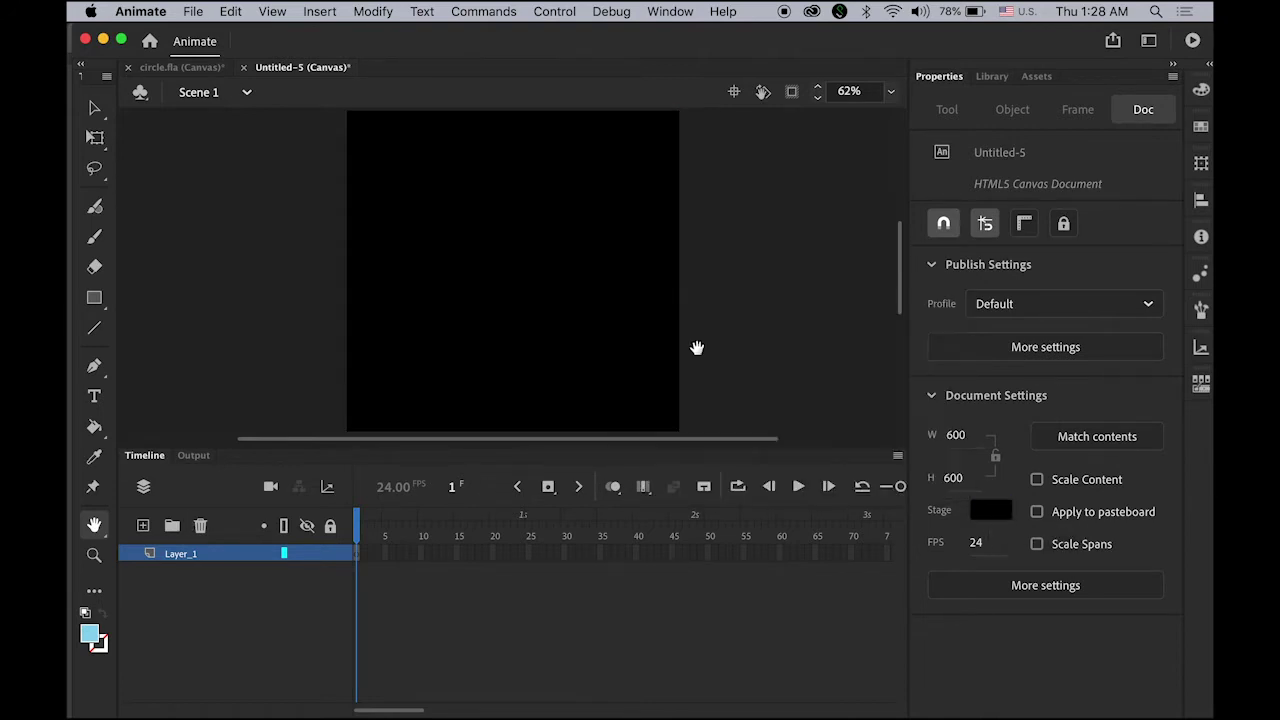
Step: Import circle.png and circle.svg to the library, keeping SVG paths on one layer and frame
{"action": "left_click", "coordinate": [198, 10]}
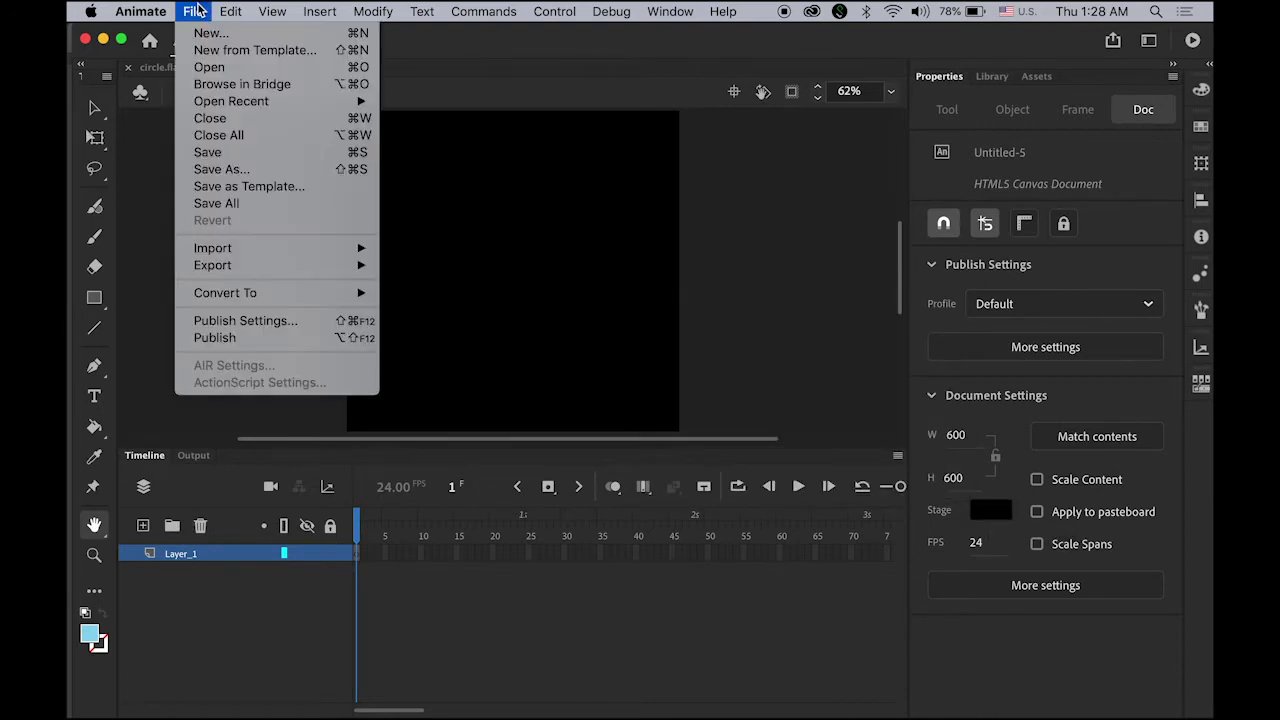
{"action": "mouse_move", "coordinate": [275, 248]}
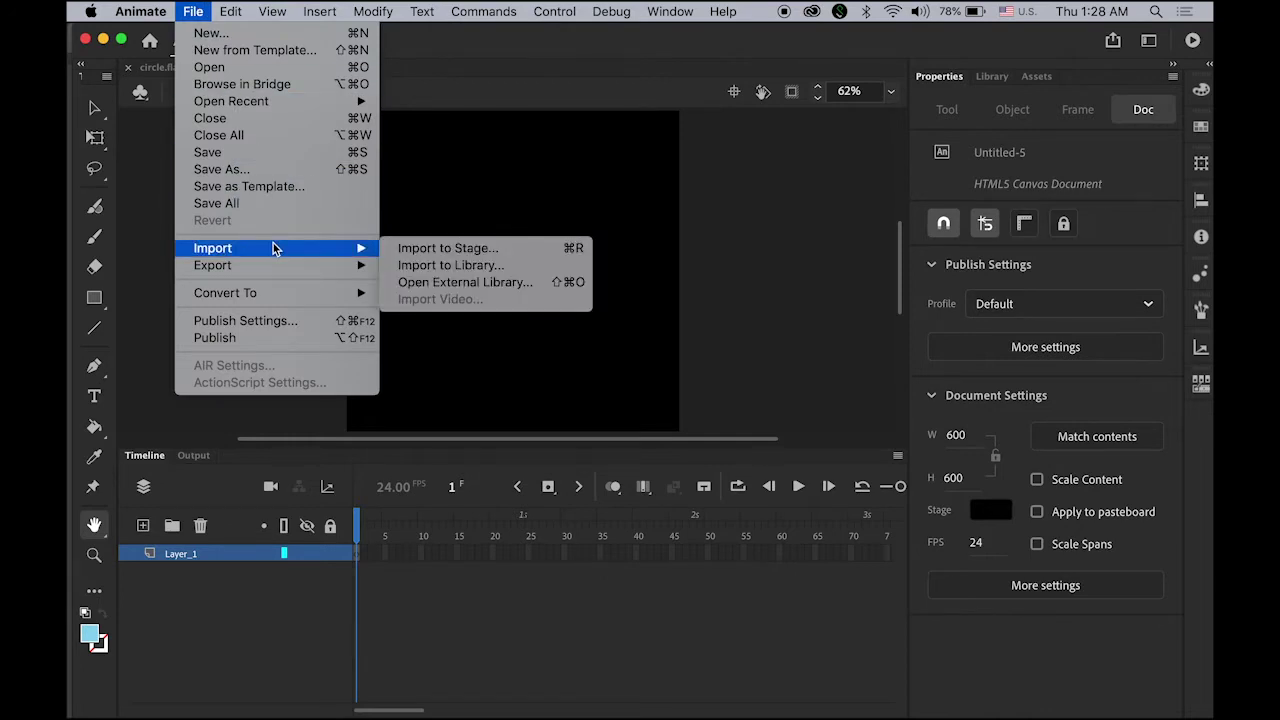
{"action": "left_click", "coordinate": [466, 268]}
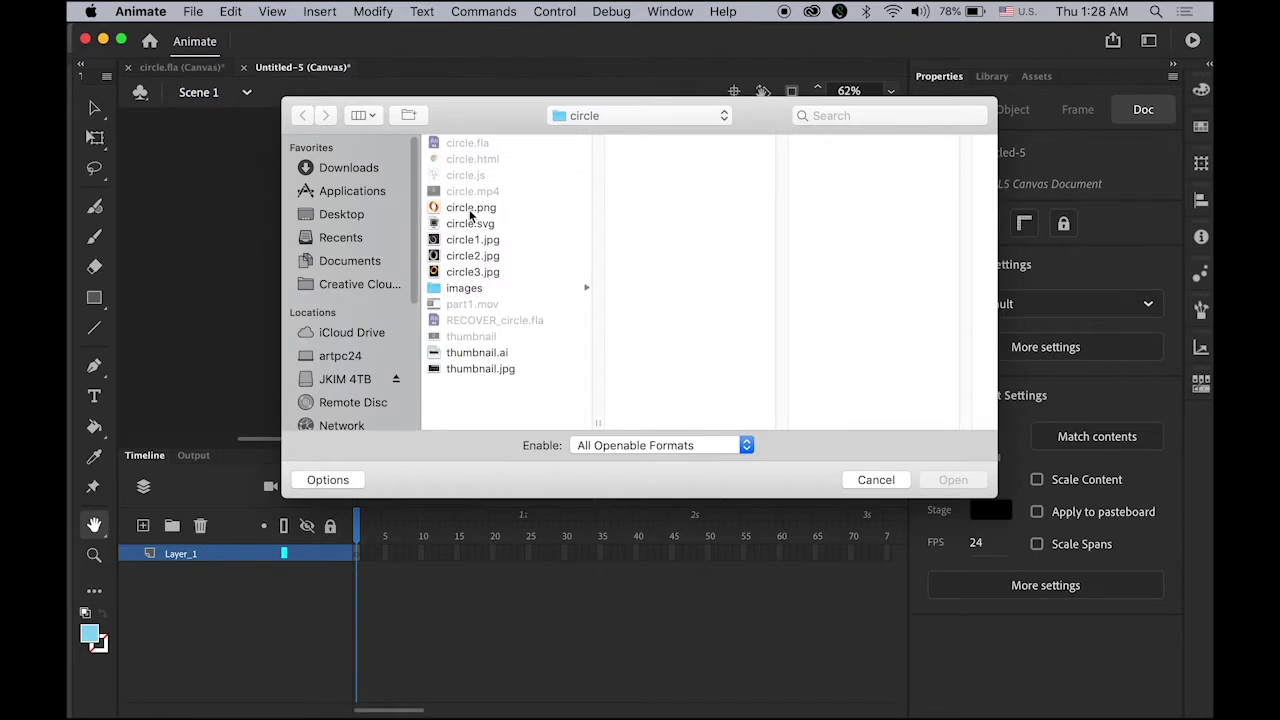
{"action": "left_click", "coordinate": [470, 208]}
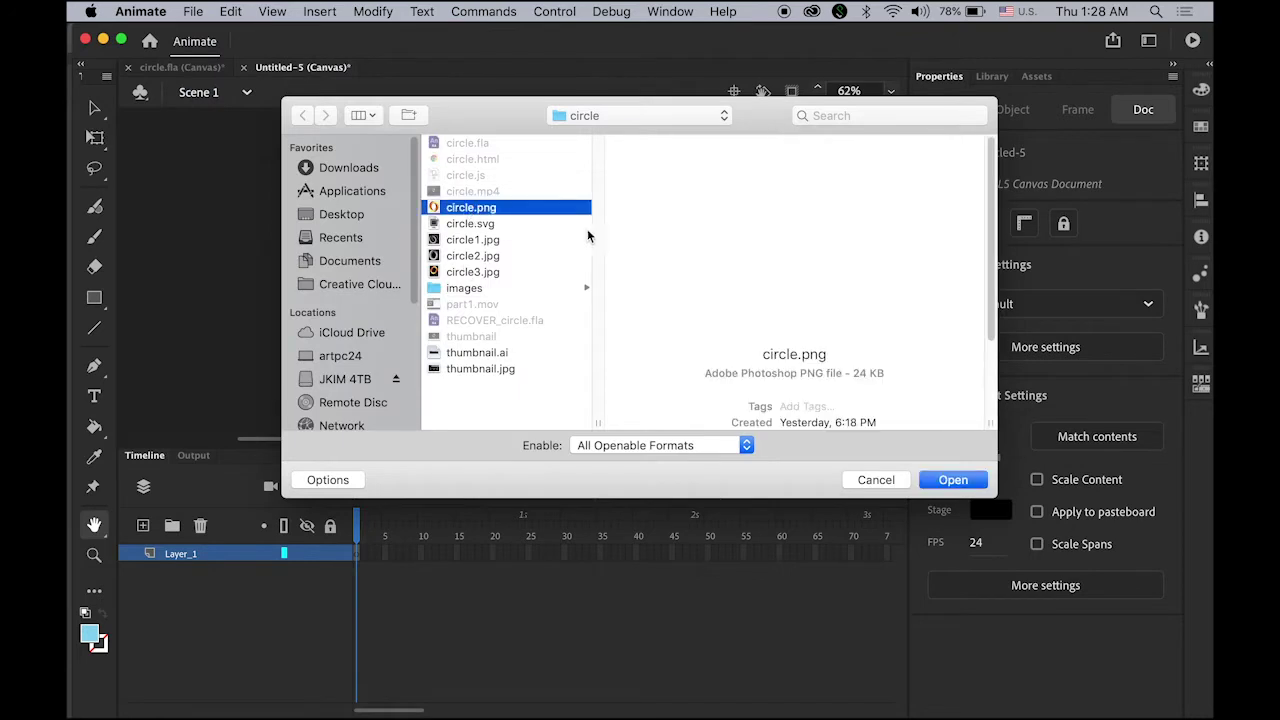
{"action": "left_click", "coordinate": [485, 226], "text": "shift"}
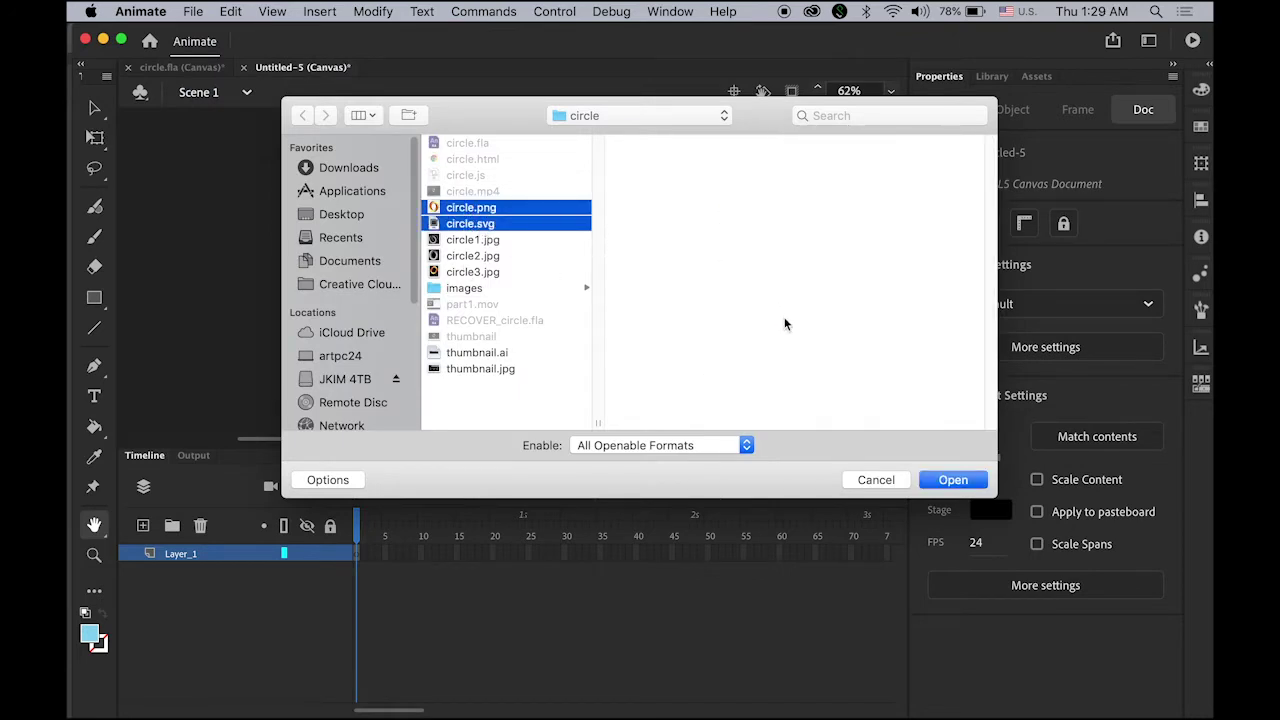
{"action": "left_click", "coordinate": [953, 480]}
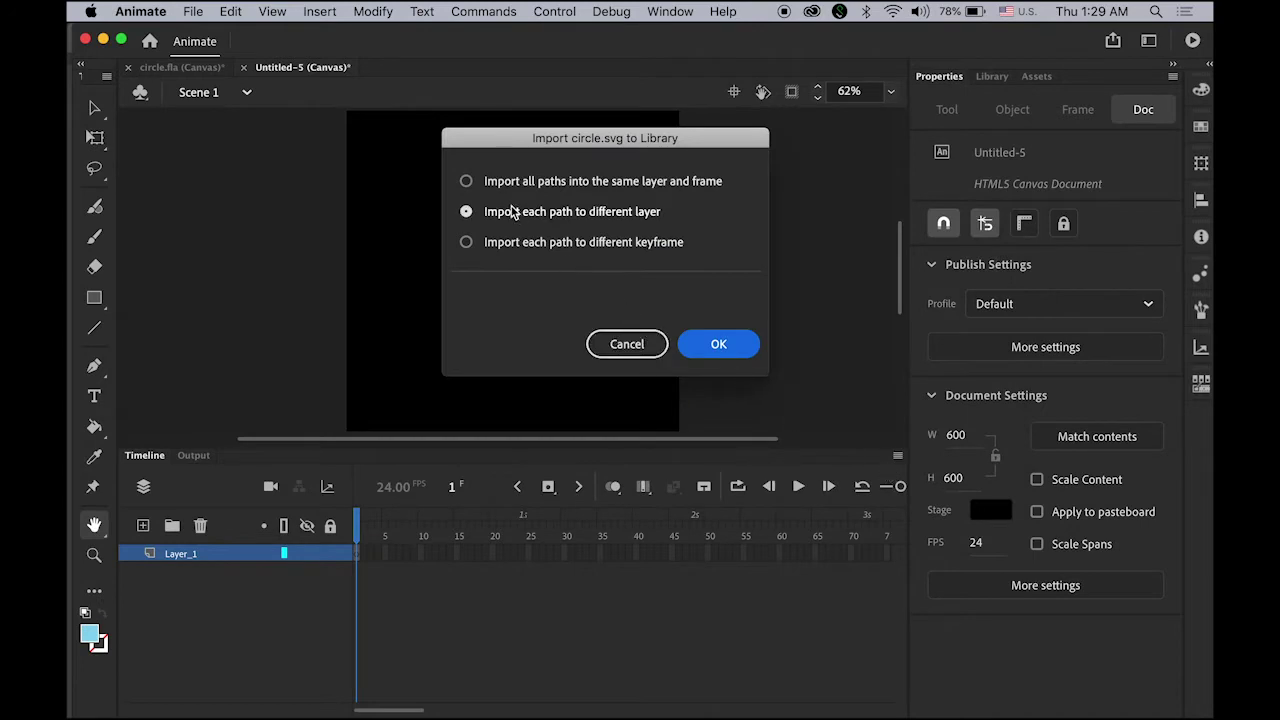
{"action": "left_click", "coordinate": [467, 183]}
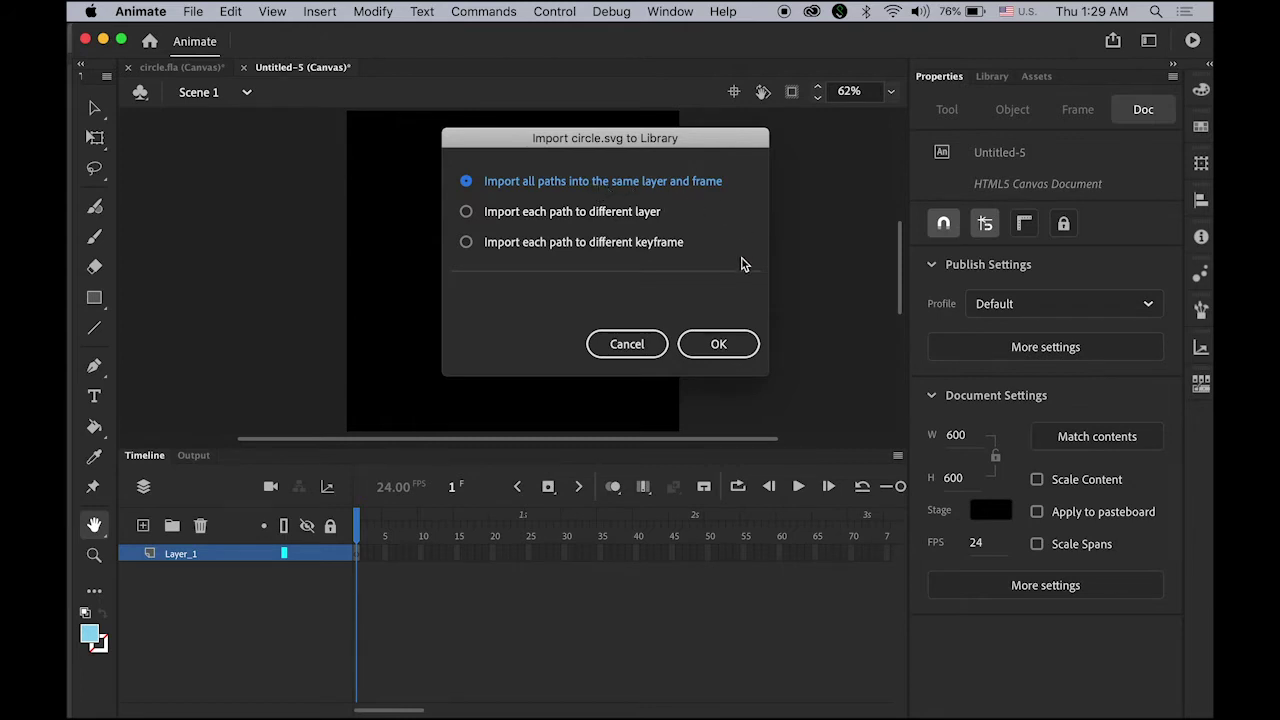
{"action": "left_click", "coordinate": [729, 346]}
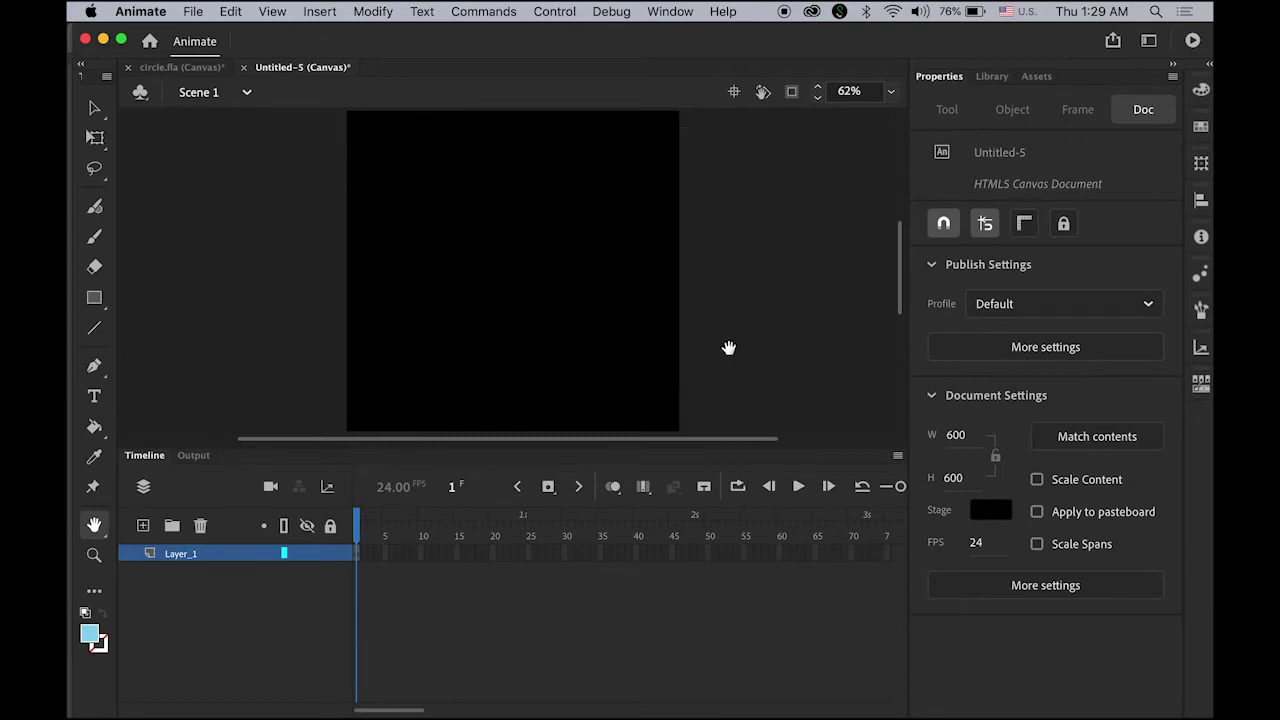
Step: Drag the circle.svg ring symbol from the library onto the stage
{"action": "left_click", "coordinate": [994, 80]}
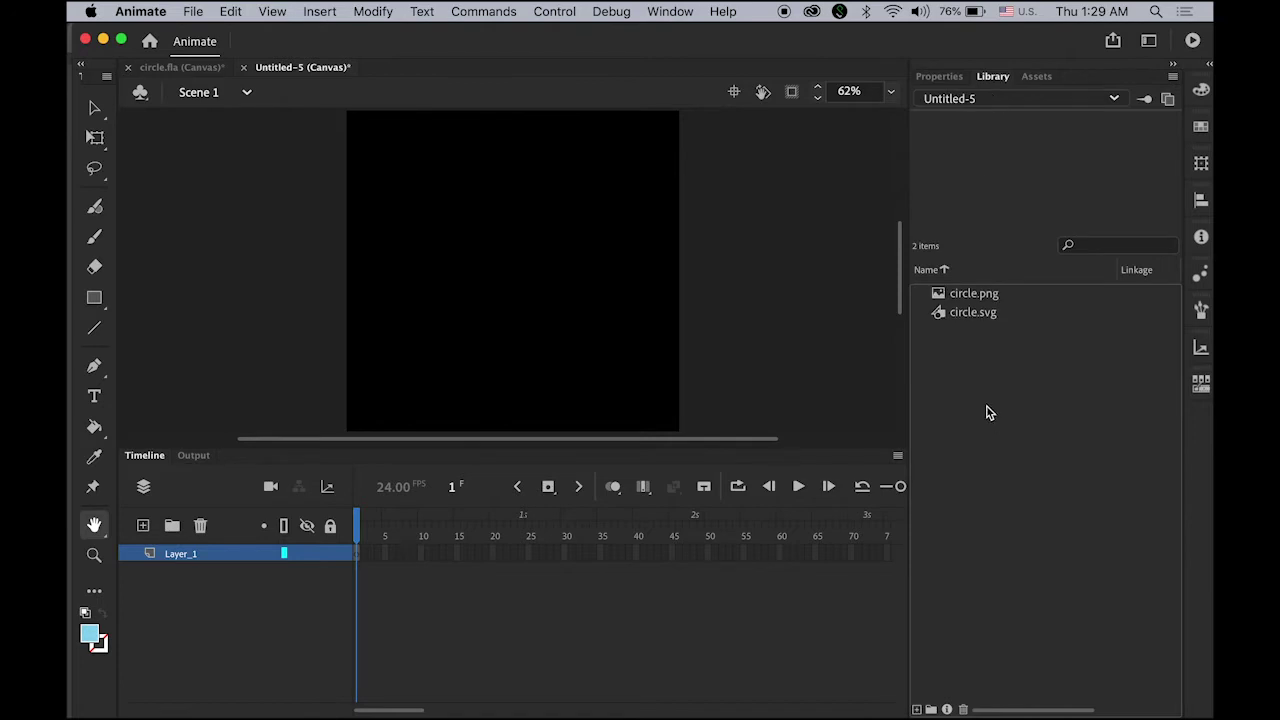
{"action": "left_click", "coordinate": [973, 315]}
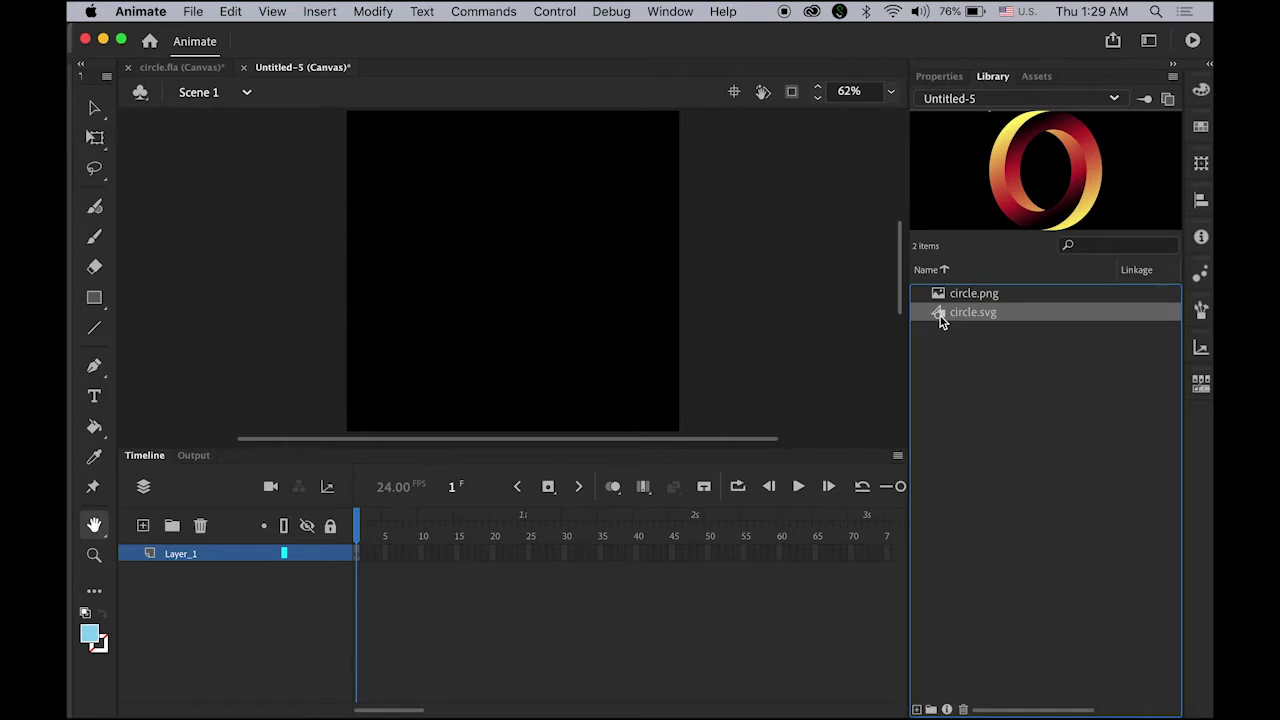
{"action": "left_click_drag", "start_coordinate": [940, 316], "coordinate": [508, 284]}
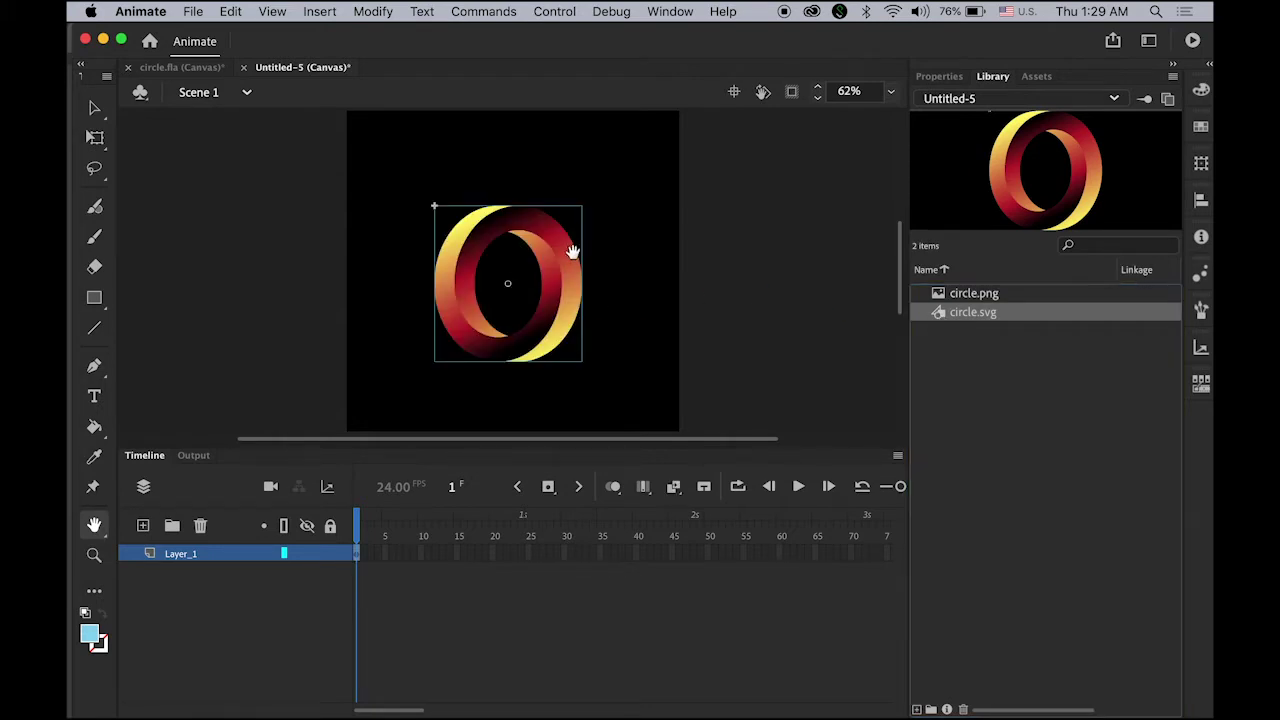
Step: Centre the ring horizontally and vertically on the stage, then choose the Selection tool
{"action": "left_click", "coordinate": [1201, 203]}
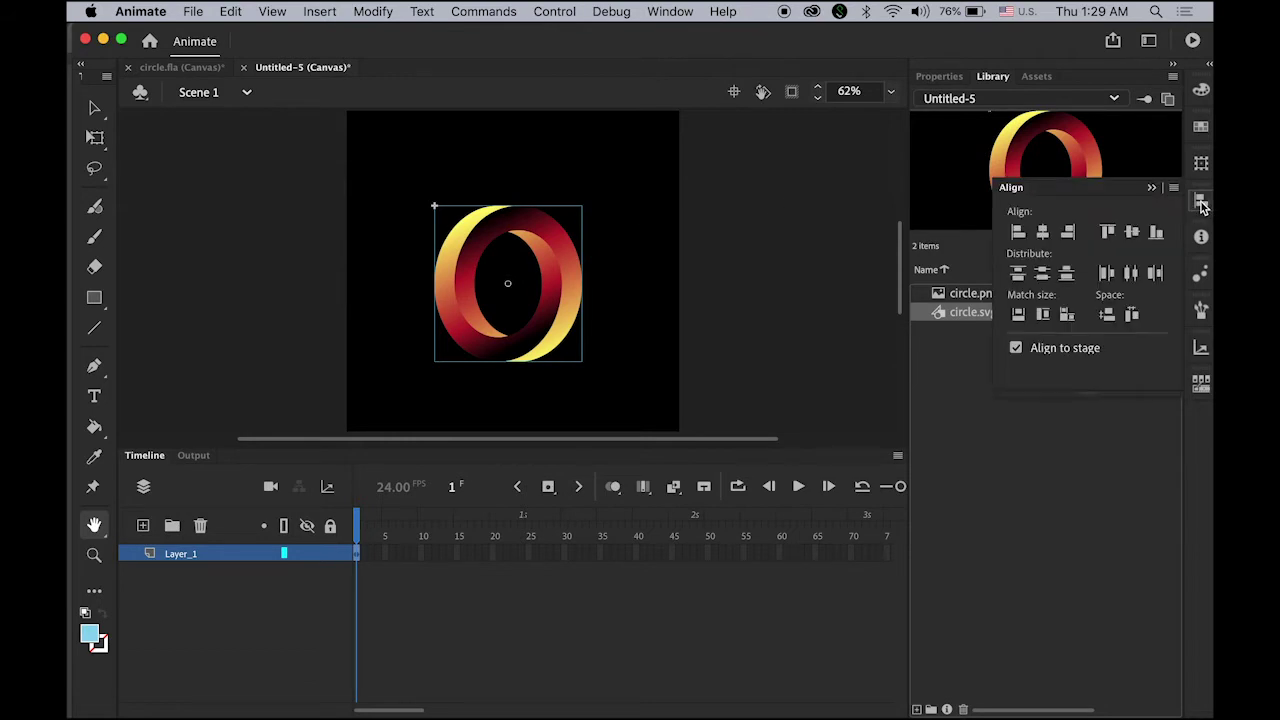
{"action": "left_click", "coordinate": [666, 12]}
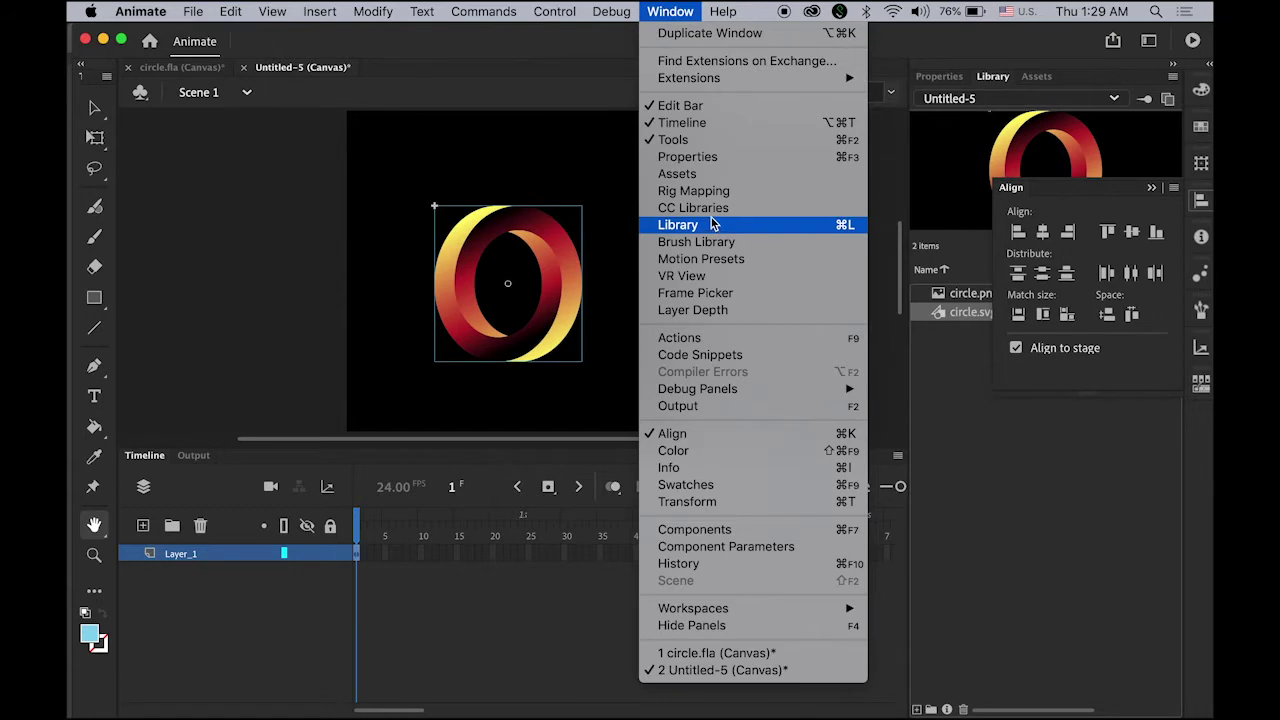
{"action": "left_click", "coordinate": [1114, 386]}
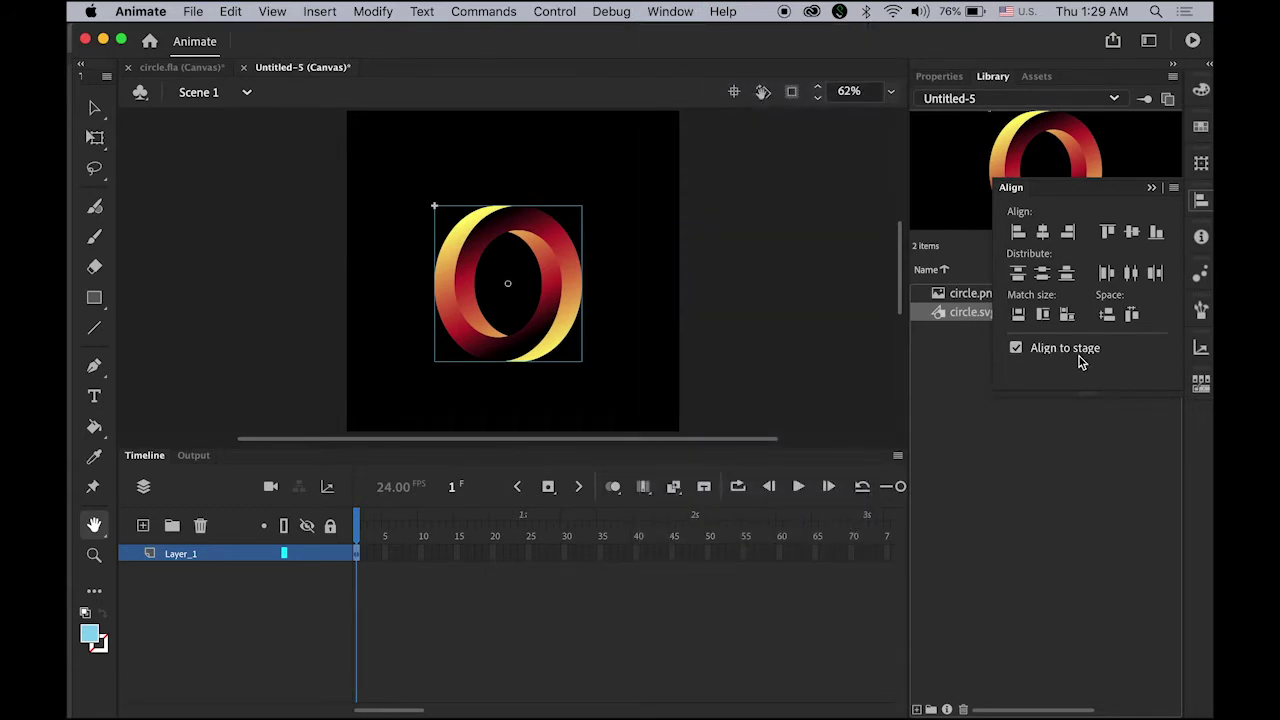
{"action": "left_click", "coordinate": [1043, 235]}
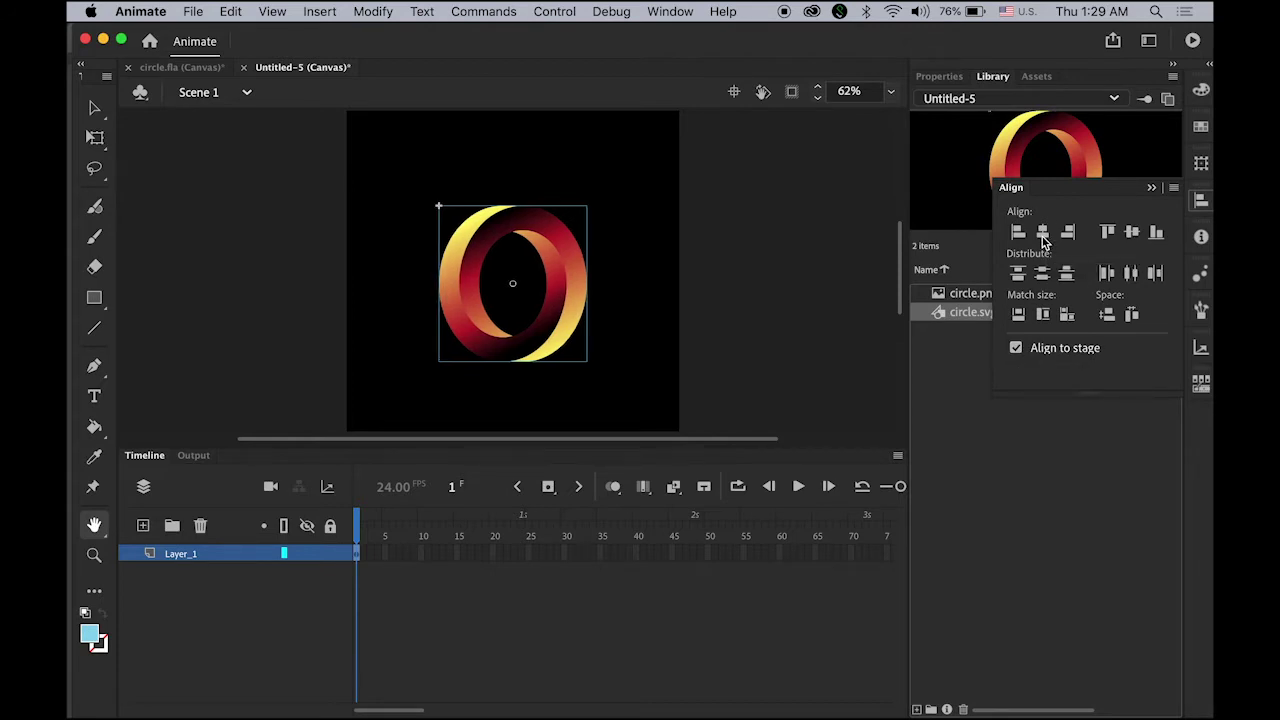
{"action": "left_click", "coordinate": [1131, 233]}
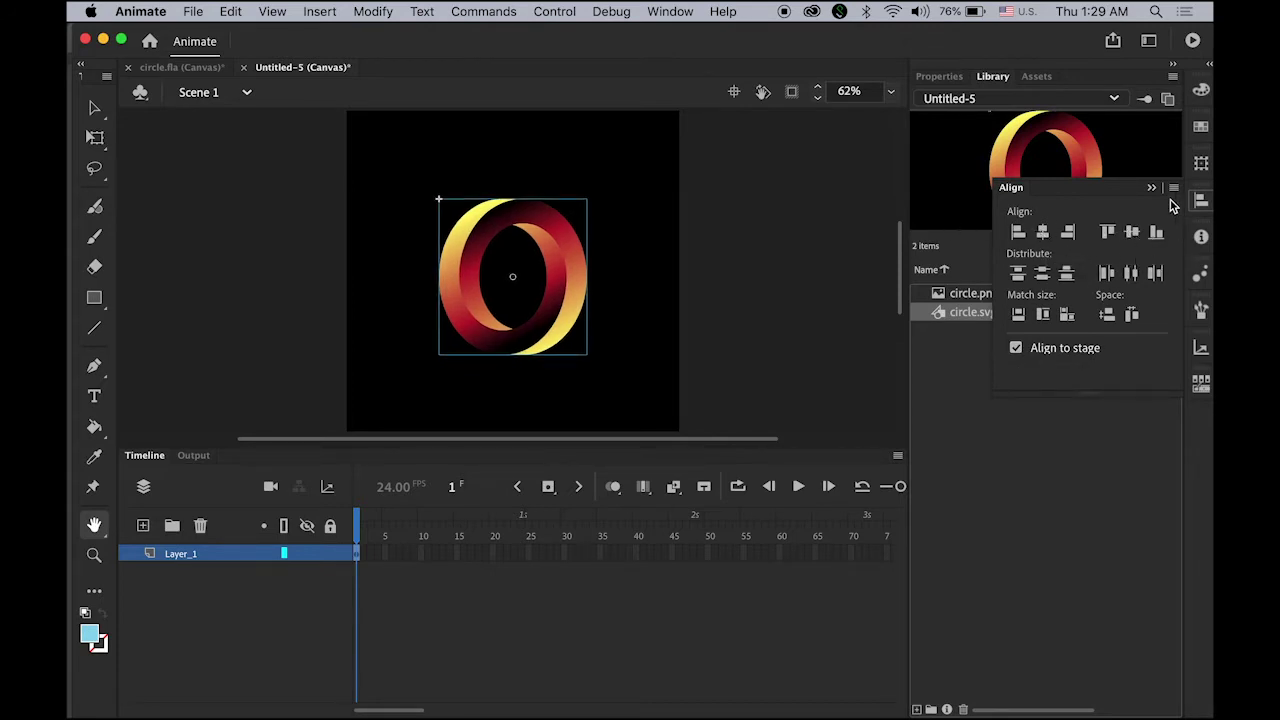
{"action": "left_click", "coordinate": [1151, 189]}
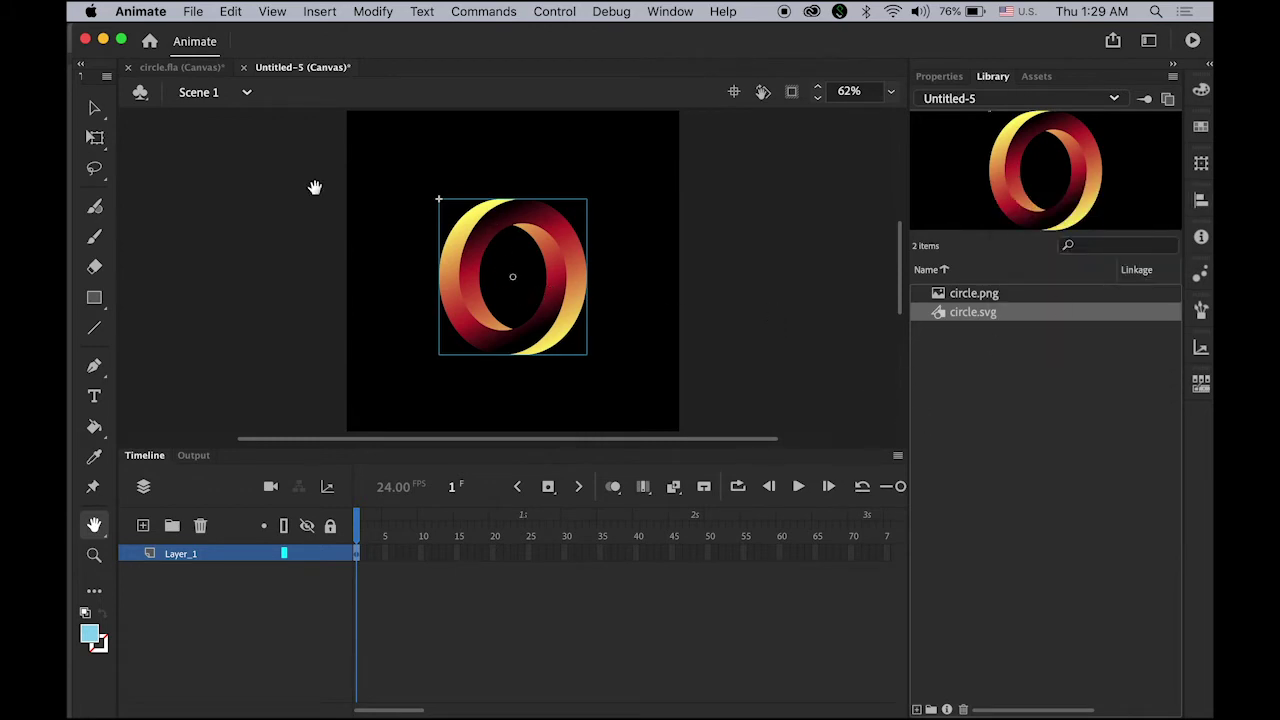
{"action": "left_click", "coordinate": [94, 108]}
Step: Break the ring graphic apart into editable shapes
{"action": "left_click", "coordinate": [258, 212]}
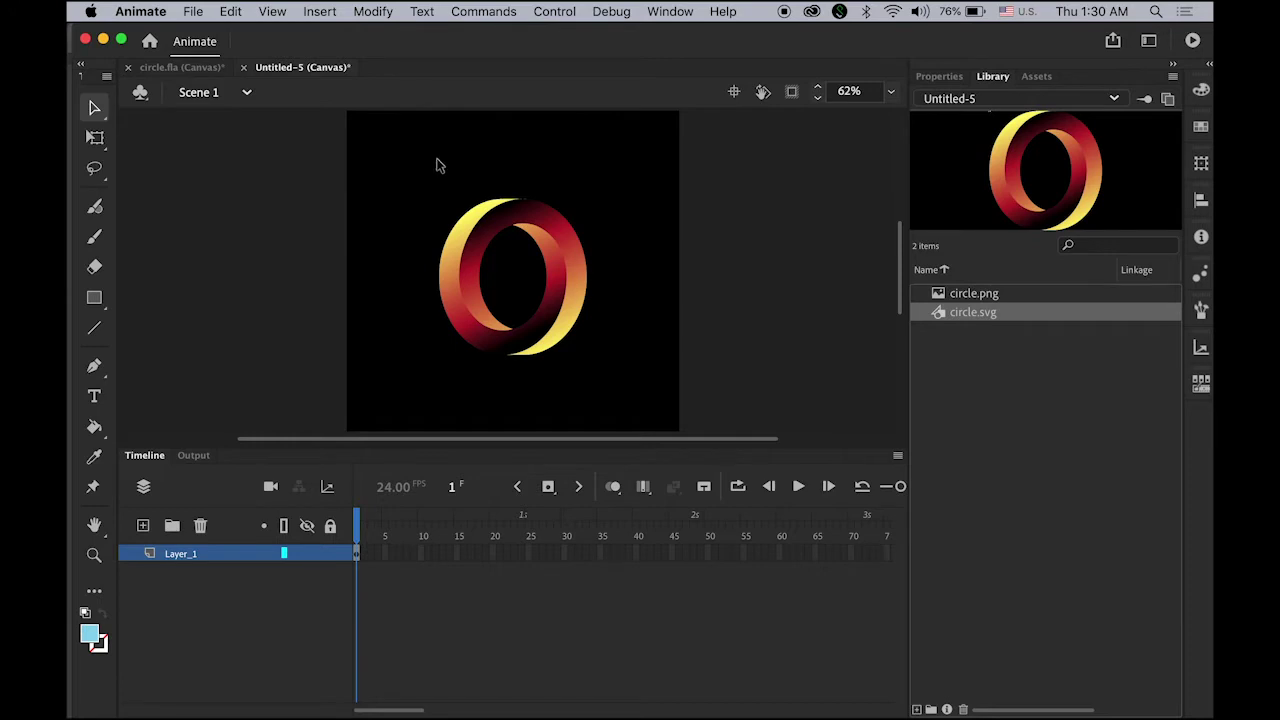
{"action": "left_click", "coordinate": [478, 255]}
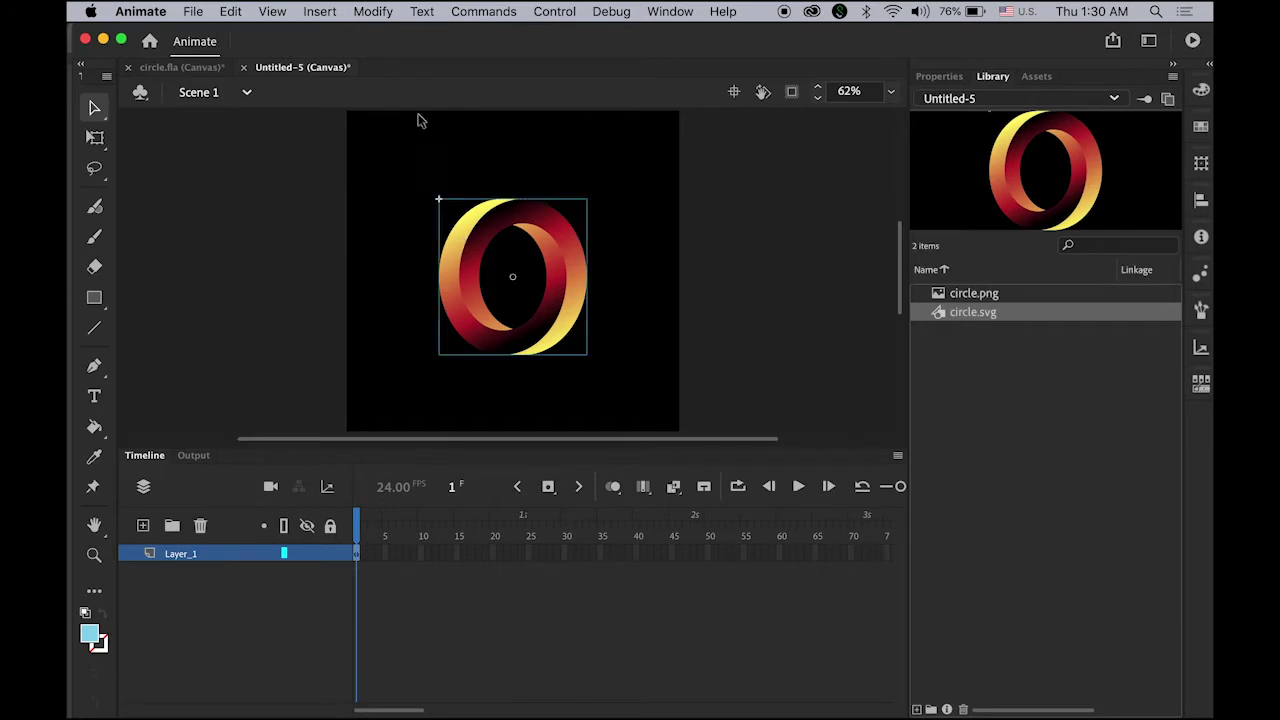
{"action": "left_click", "coordinate": [384, 10]}
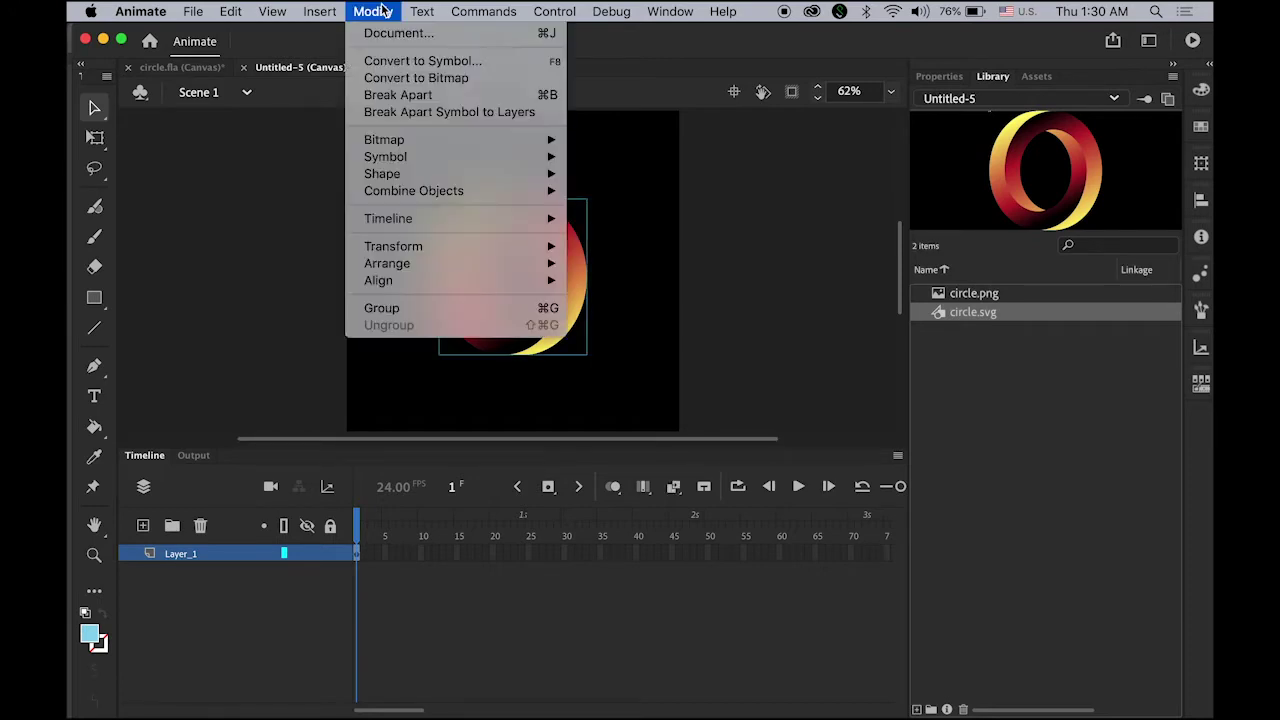
{"action": "left_click", "coordinate": [399, 96]}
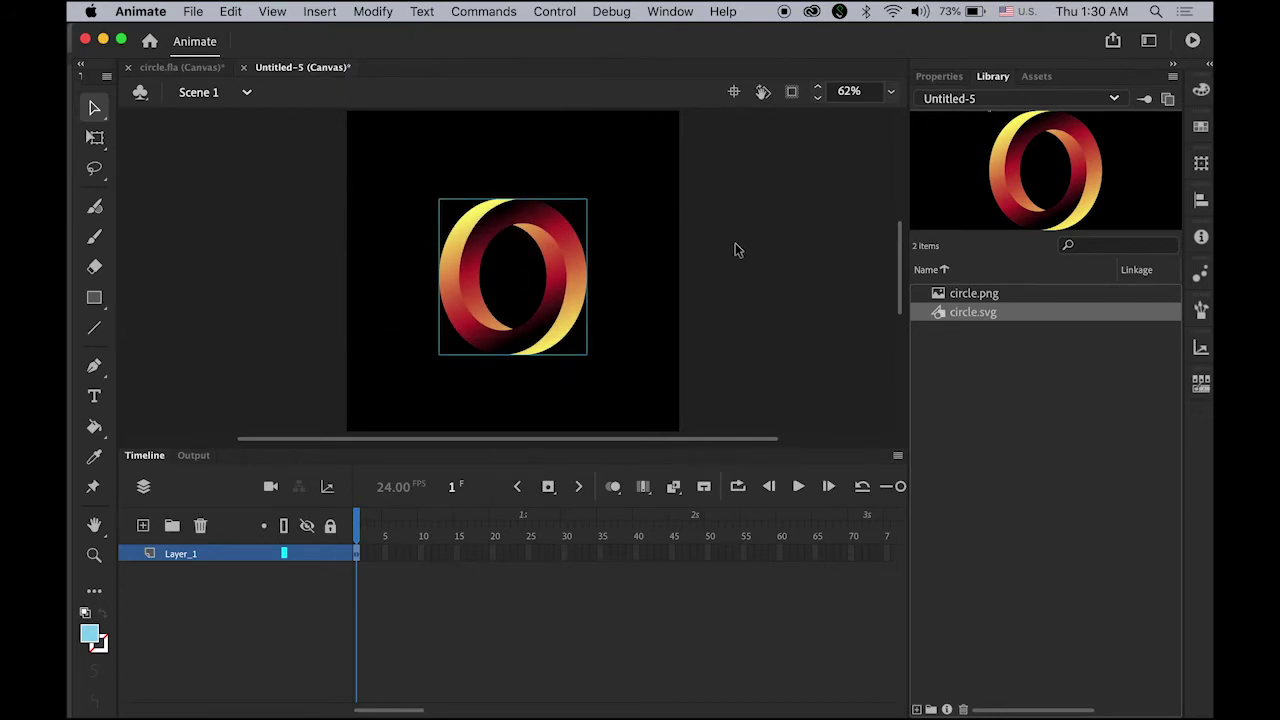
{"action": "key", "text": "super+b"}
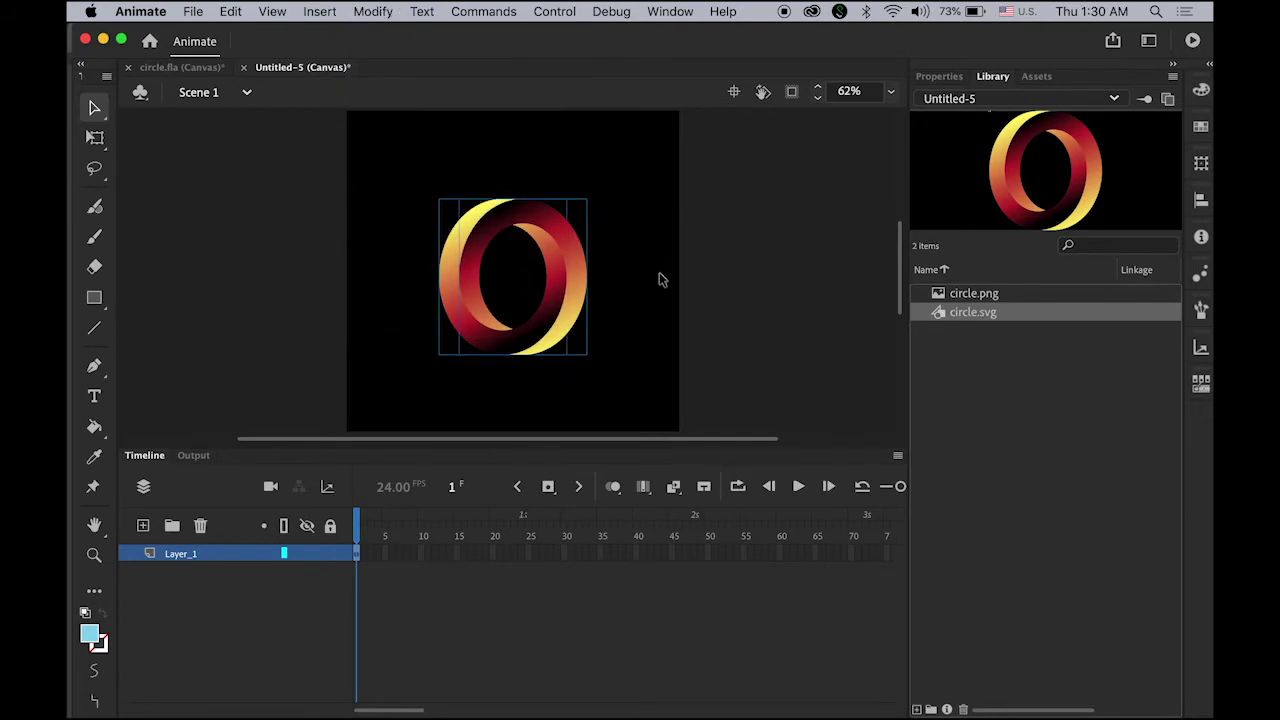
Step: Cut the ring's right part and paste it in place on a new Layer_2
{"action": "left_click", "coordinate": [702, 260]}
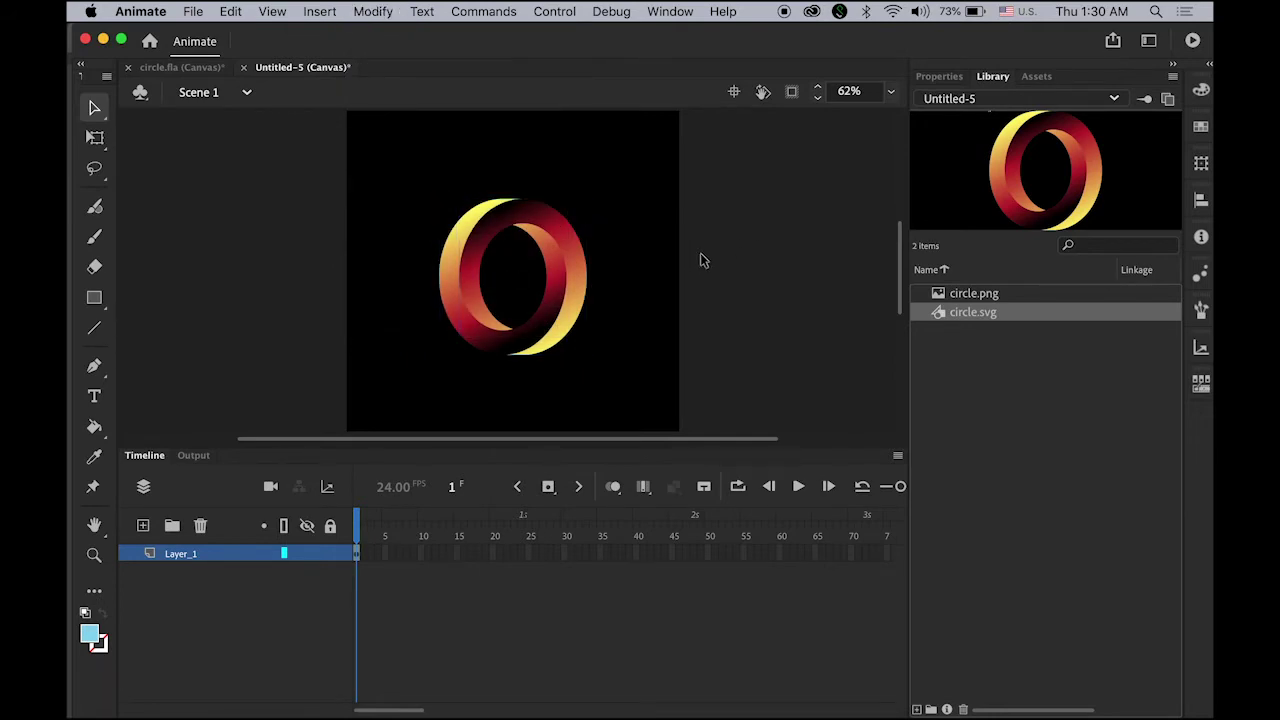
{"action": "left_click", "coordinate": [567, 233]}
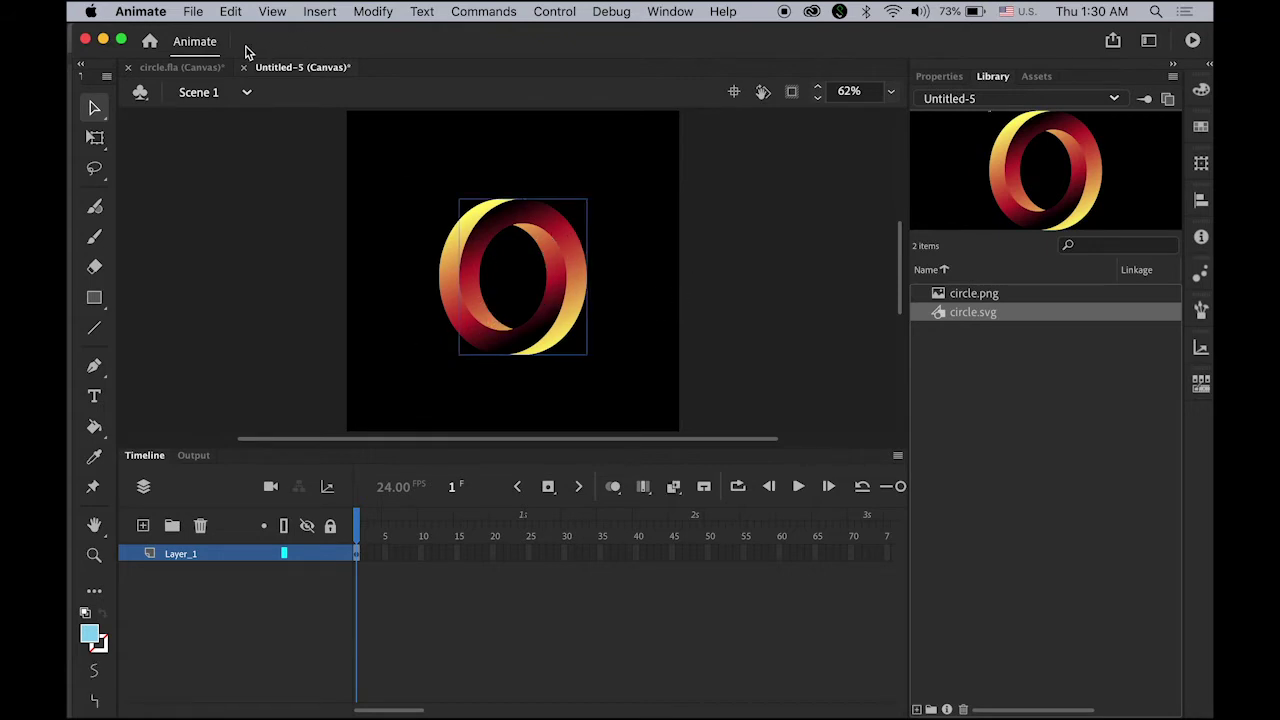
{"action": "left_click", "coordinate": [231, 11]}
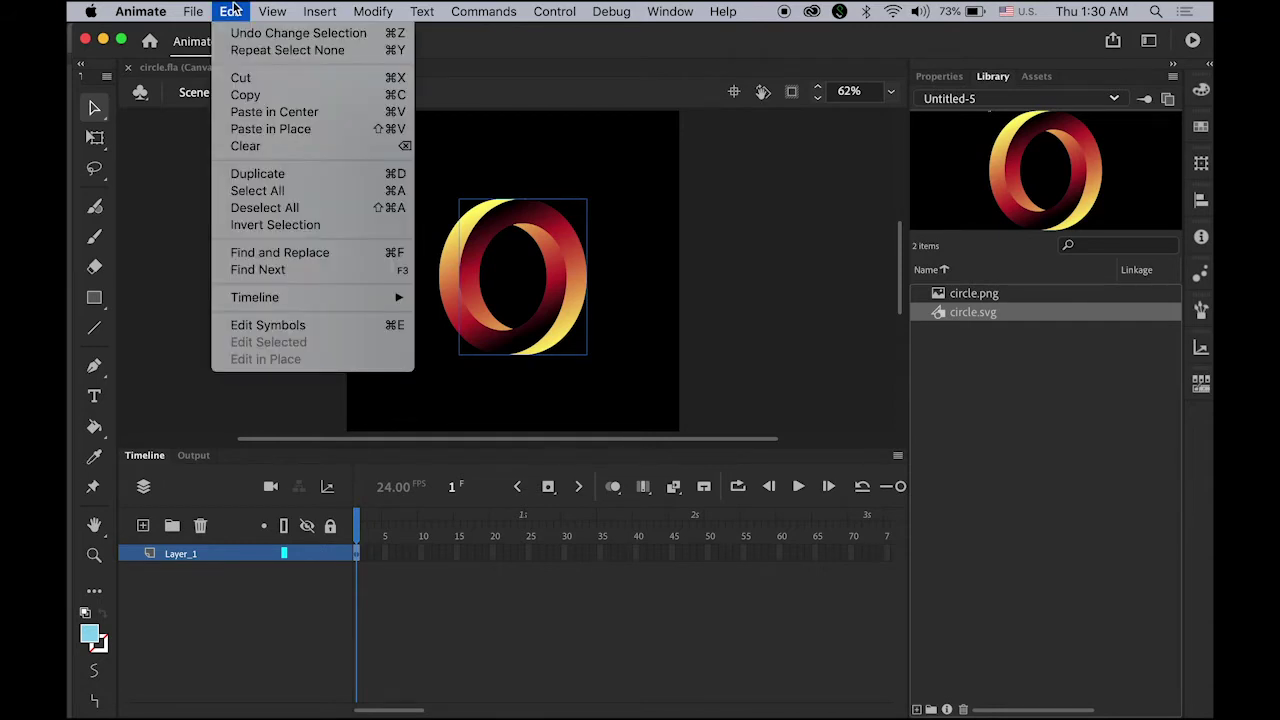
{"action": "left_click", "coordinate": [240, 78]}
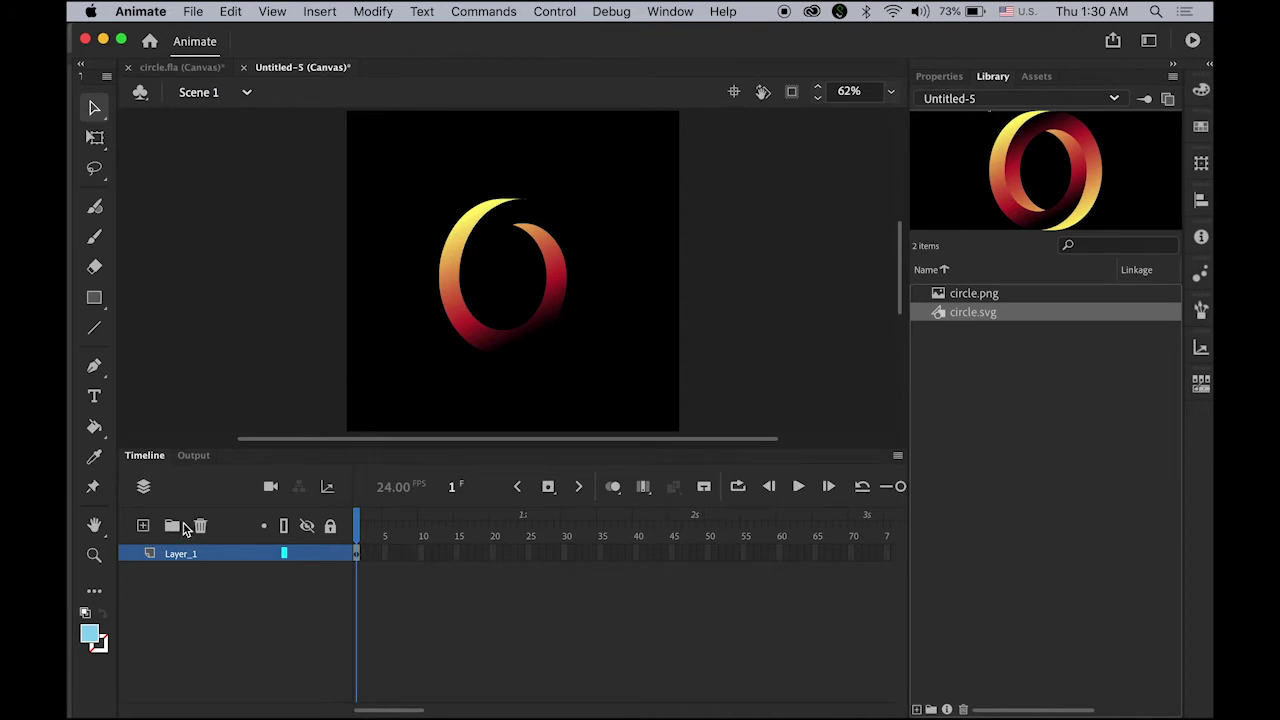
{"action": "left_click", "coordinate": [143, 525]}
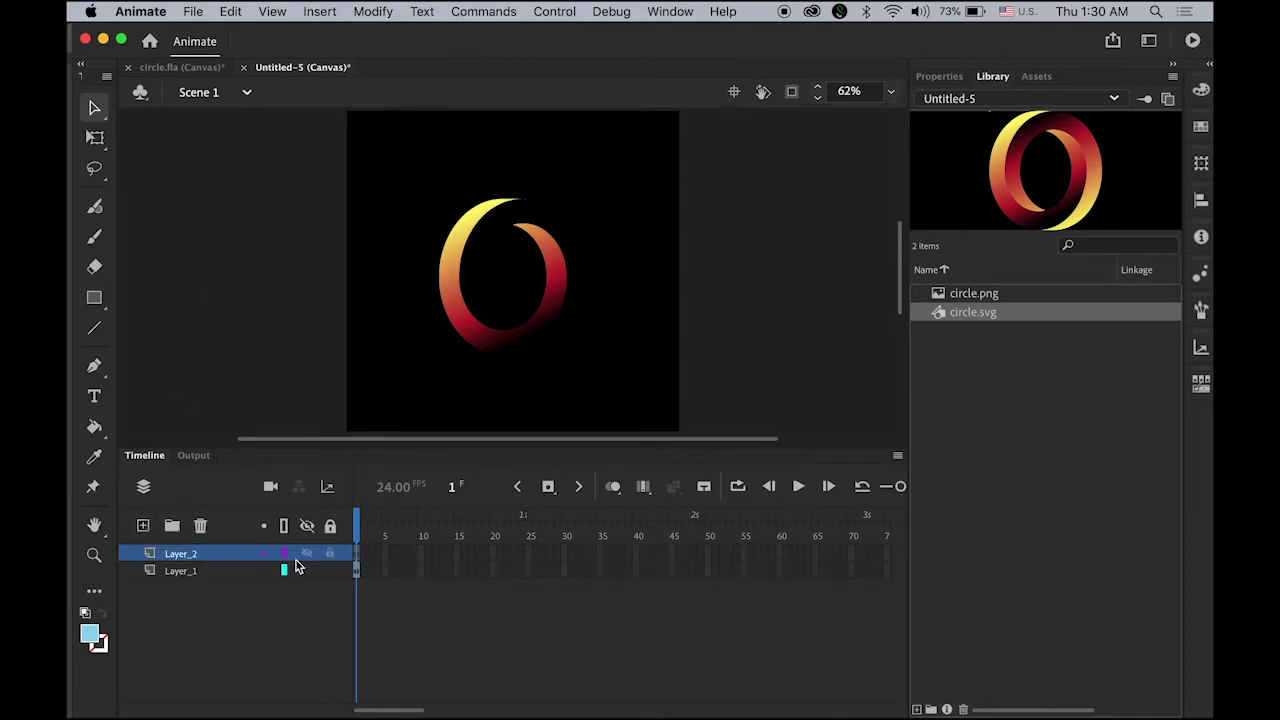
{"action": "left_click", "coordinate": [356, 563]}
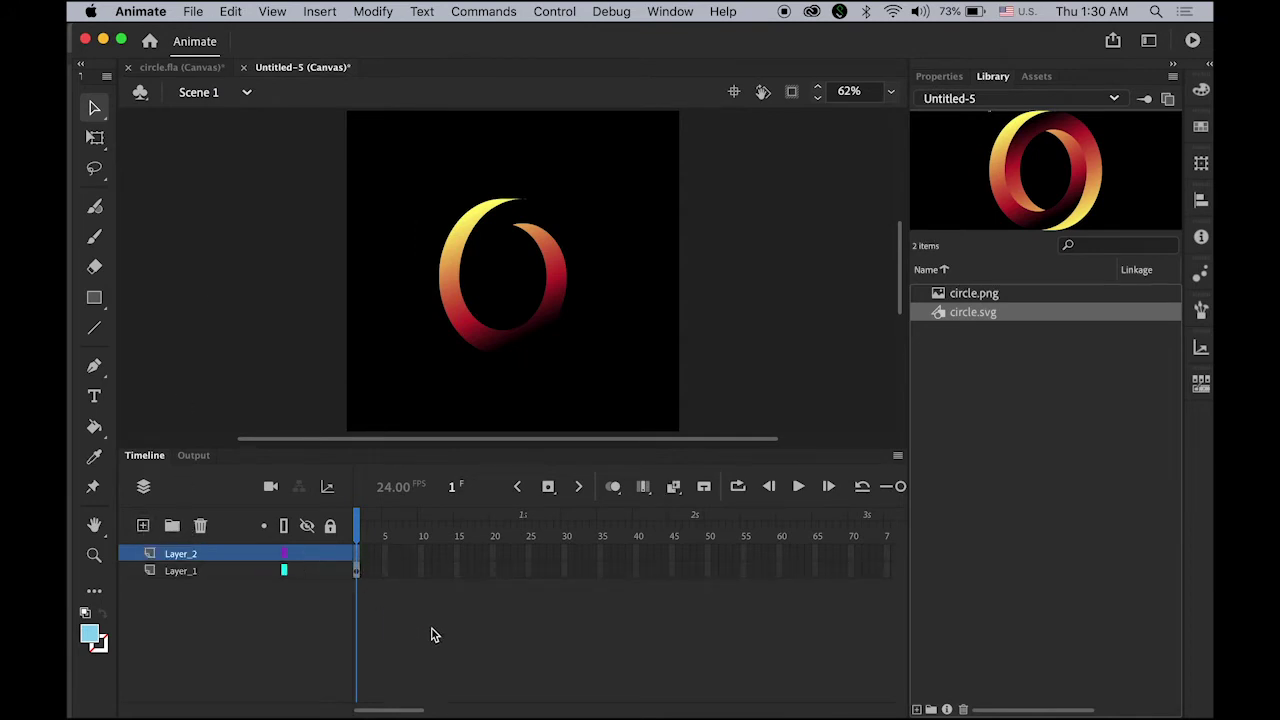
{"action": "left_click", "coordinate": [231, 11]}
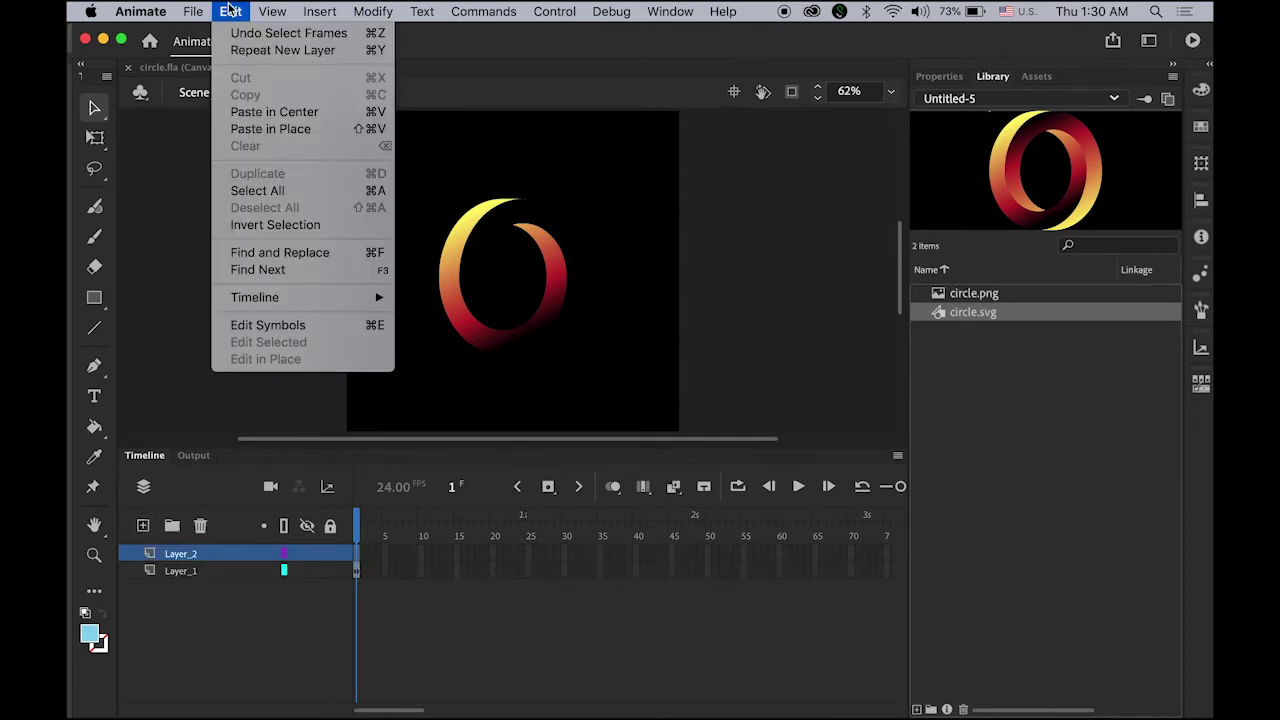
{"action": "left_click", "coordinate": [285, 129]}
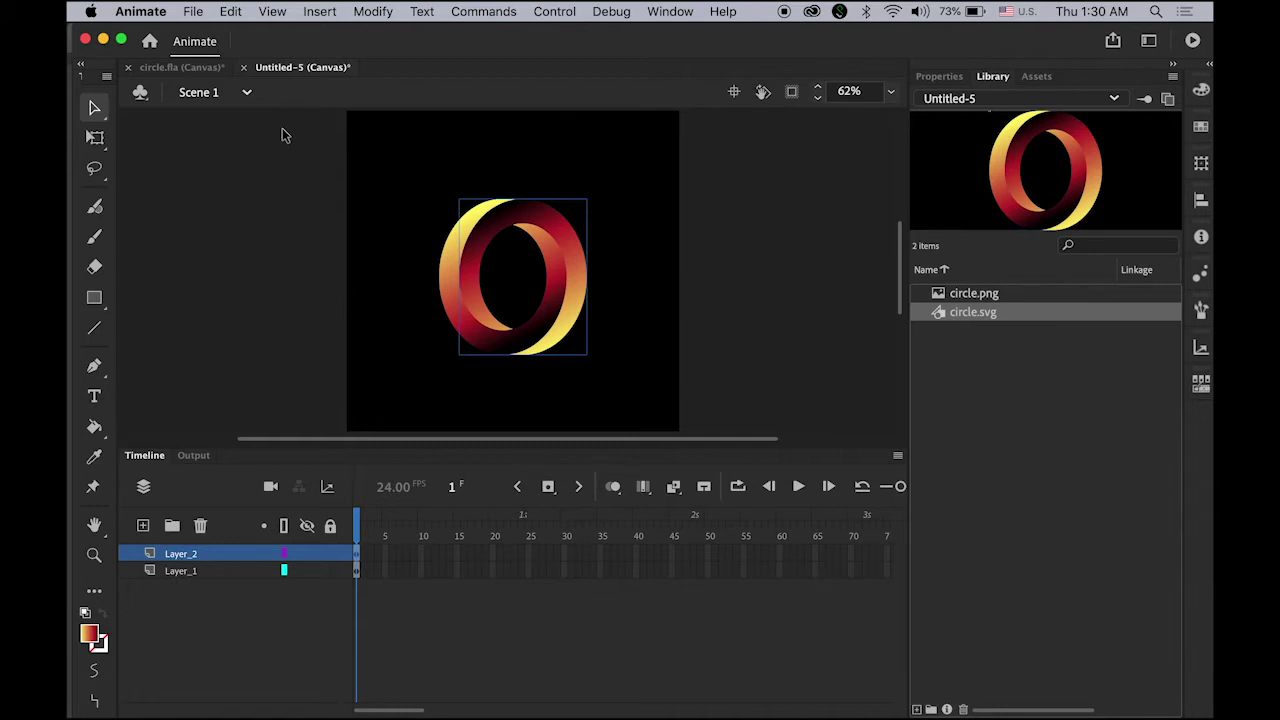
Step: Rename Layer_1 to lefty and Layer_2 to righty
{"action": "double_click", "coordinate": [179, 571]}
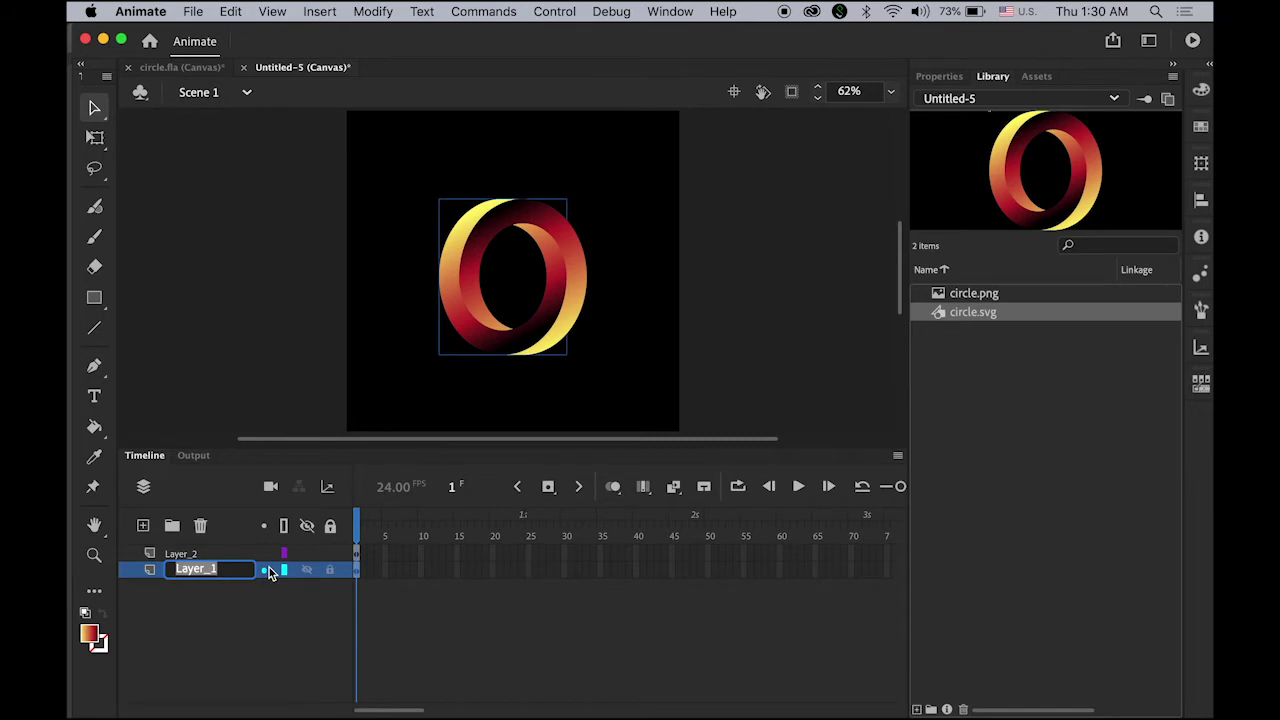
{"action": "type", "text": "lefty"}
{"action": "key", "text": "Return"}
{"action": "double_click", "coordinate": [176, 554]}
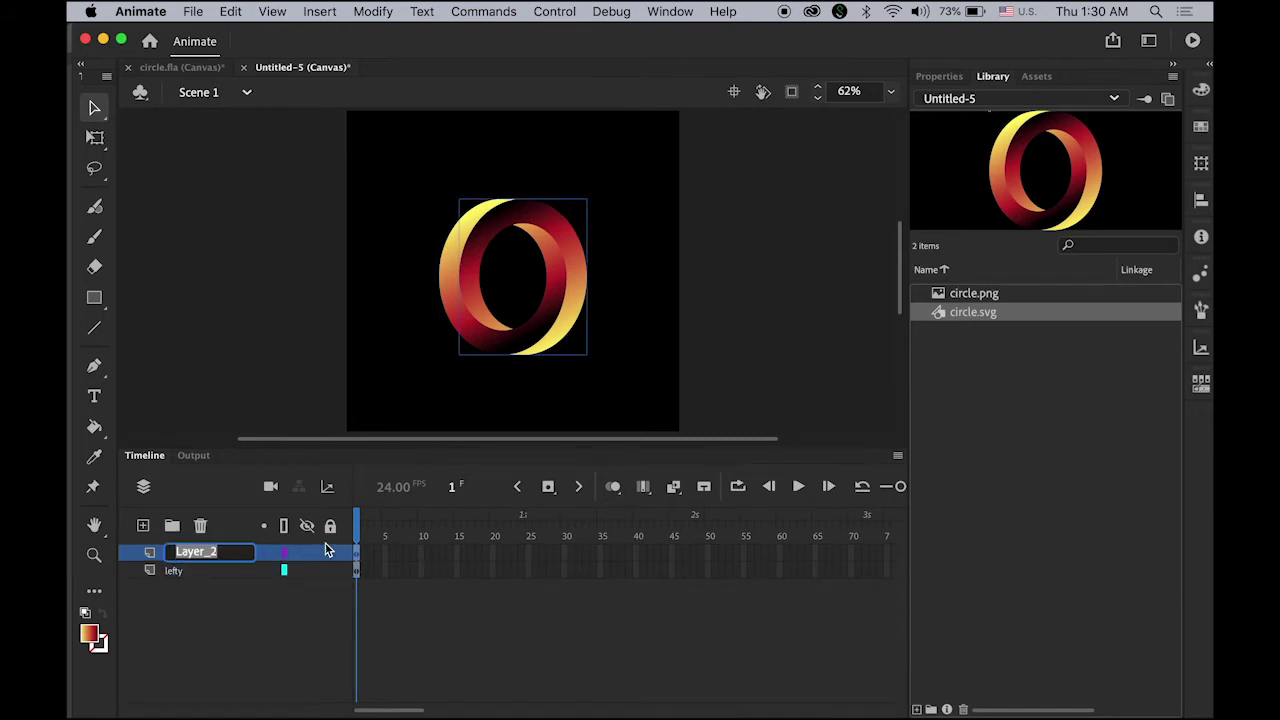
{"action": "type", "text": "righty"}
{"action": "key", "text": "Return"}
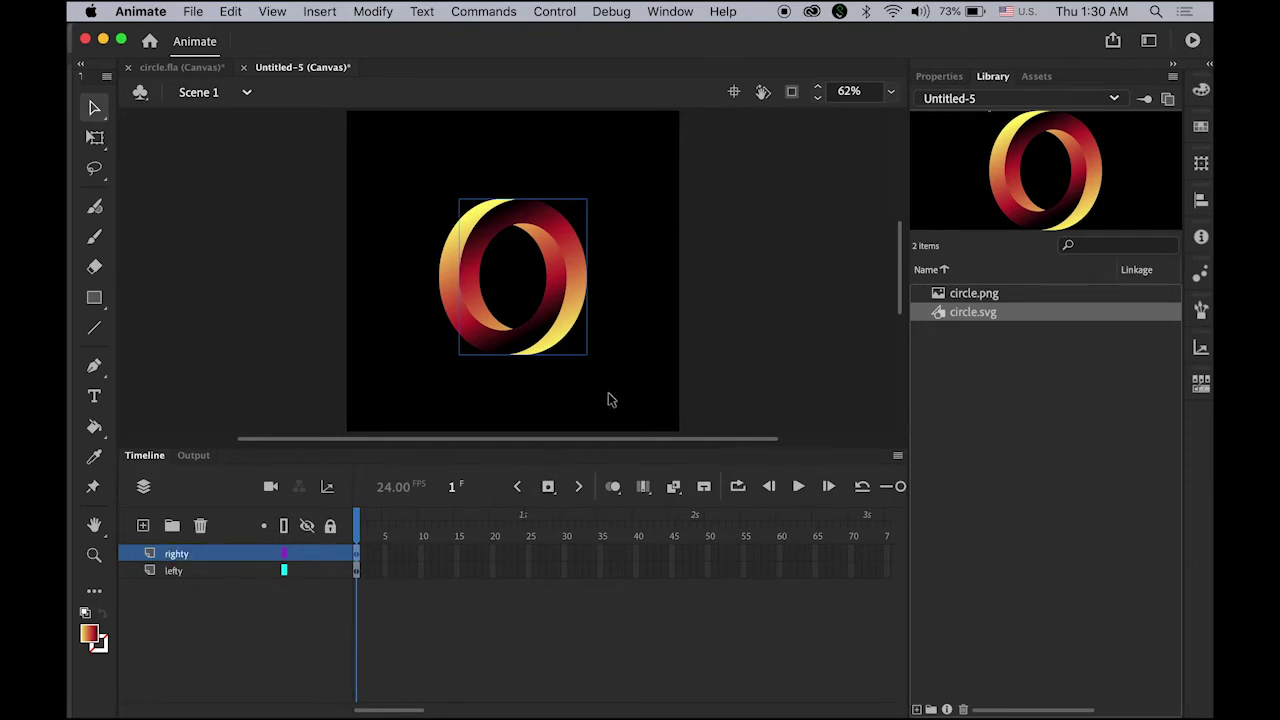
Step: Select the lefty ring graphic and break it apart into shapes with Cmd+B
{"action": "left_click_drag", "start_coordinate": [373, 164], "coordinate": [695, 404]}
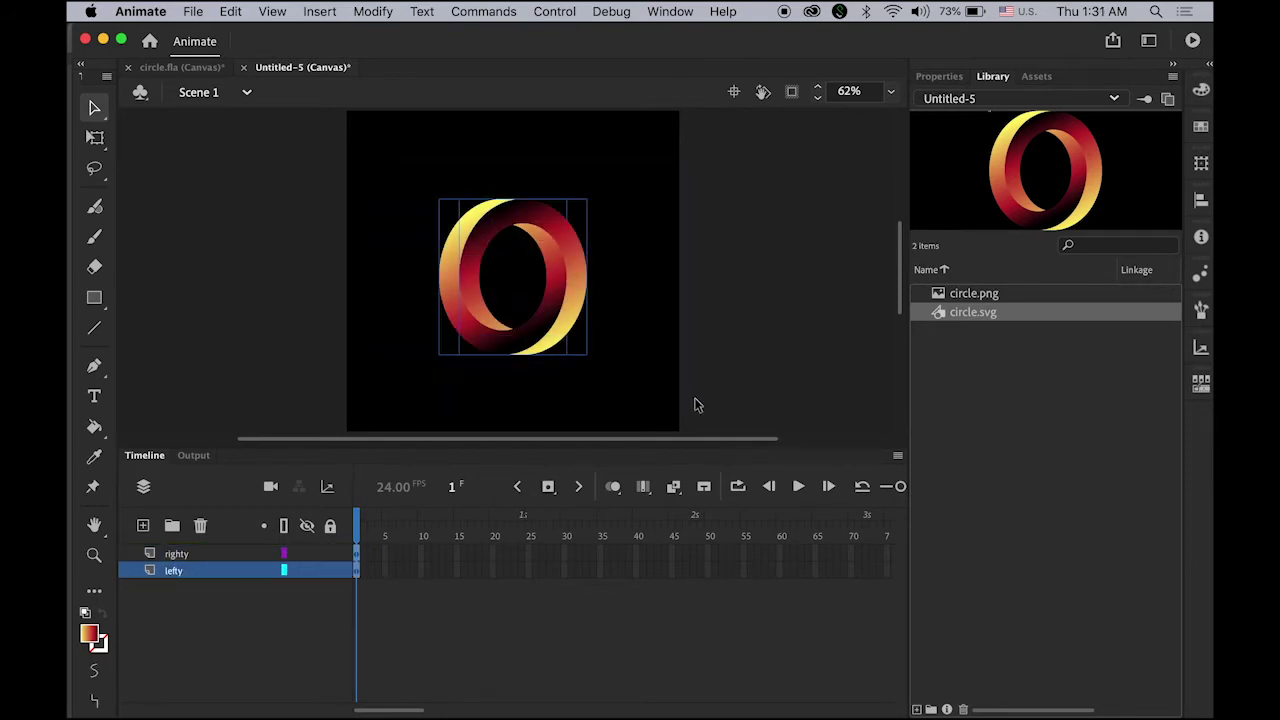
{"action": "key", "text": "super+b"}
{"action": "left_click", "coordinate": [734, 342]}
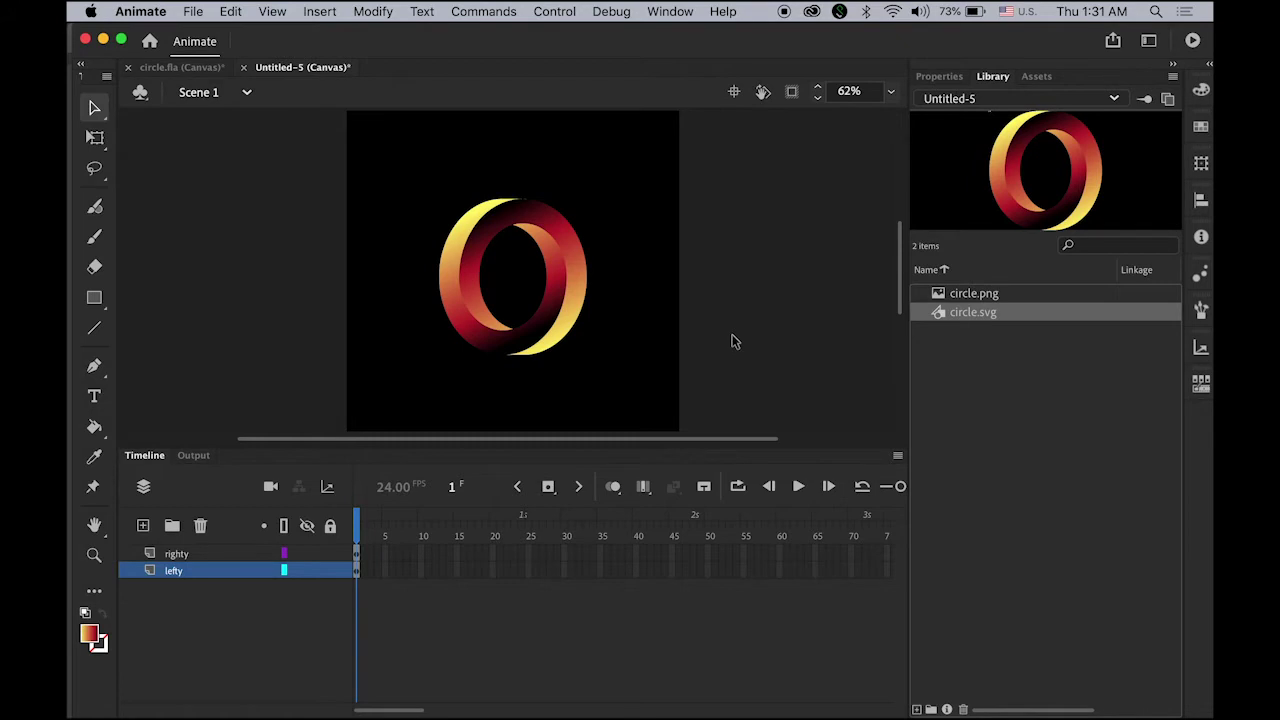
Step: Recolour the lower-left band of the ring light grey
{"action": "left_click", "coordinate": [470, 337]}
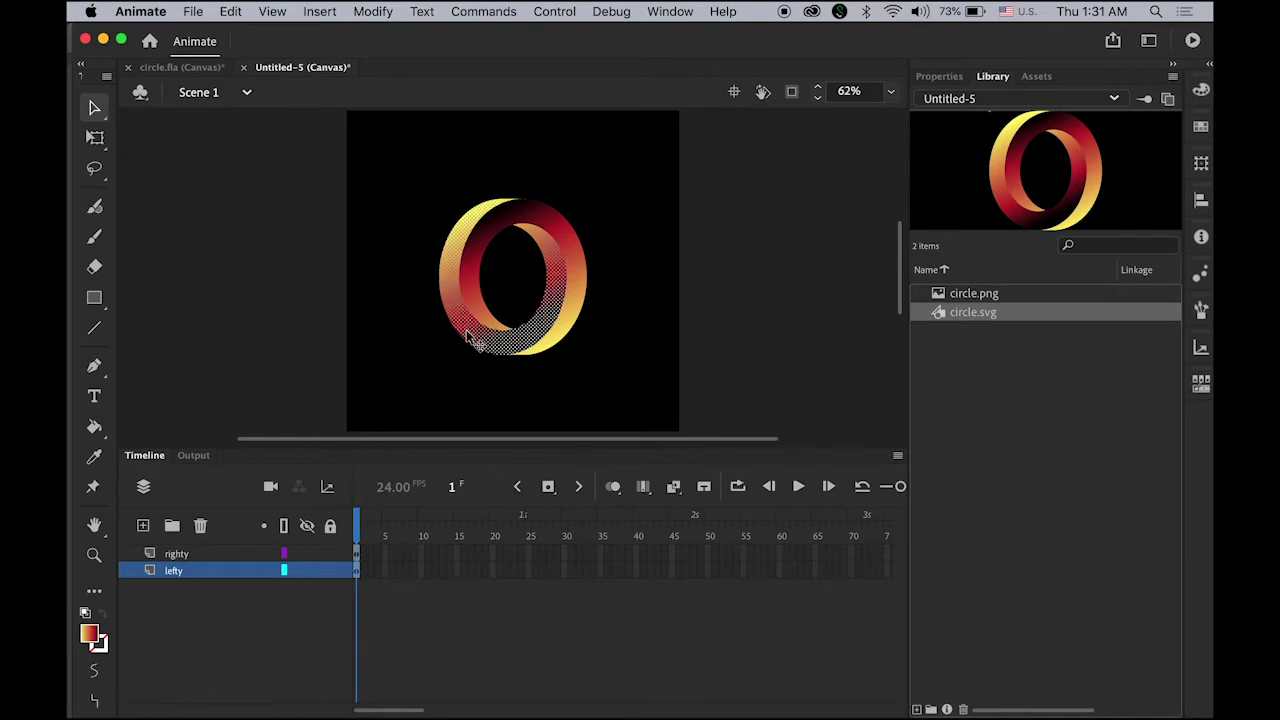
{"action": "left_click", "coordinate": [1201, 126]}
{"action": "left_click", "coordinate": [886, 218]}
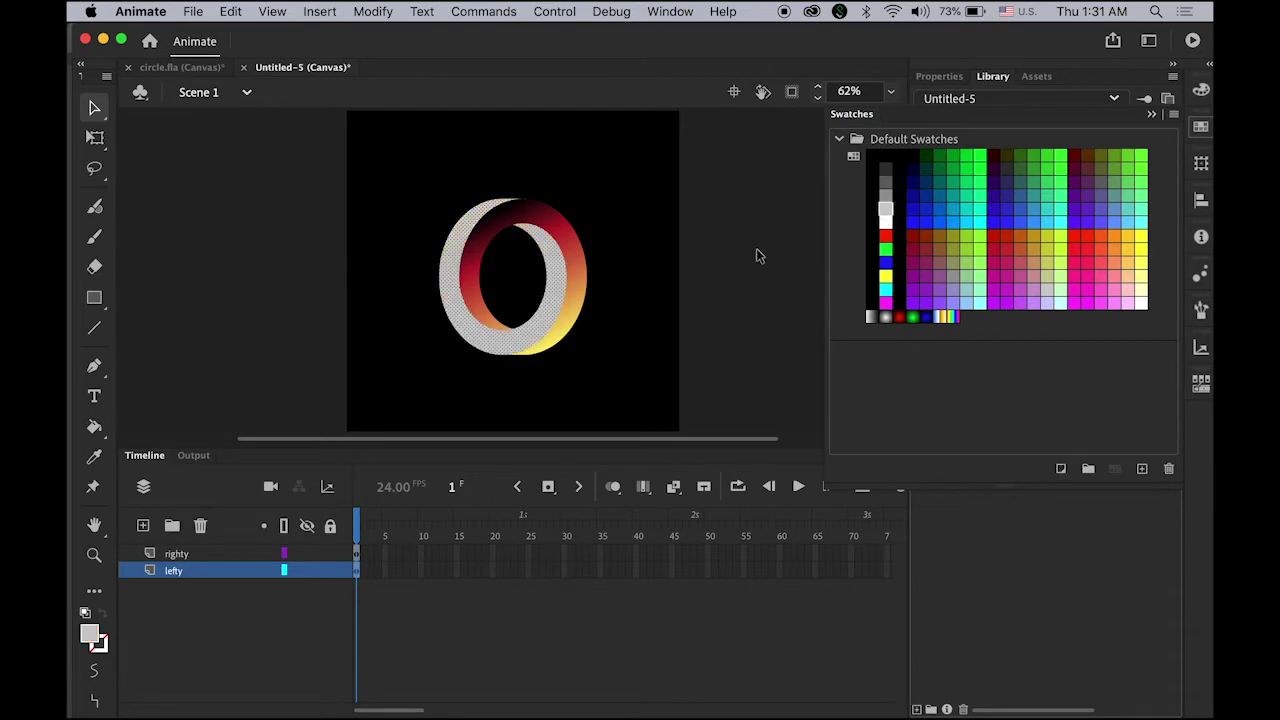
{"action": "left_click", "coordinate": [648, 337]}
Step: Recolour the upper-right part grey and the inner band a deeper grey
{"action": "left_click", "coordinate": [550, 218]}
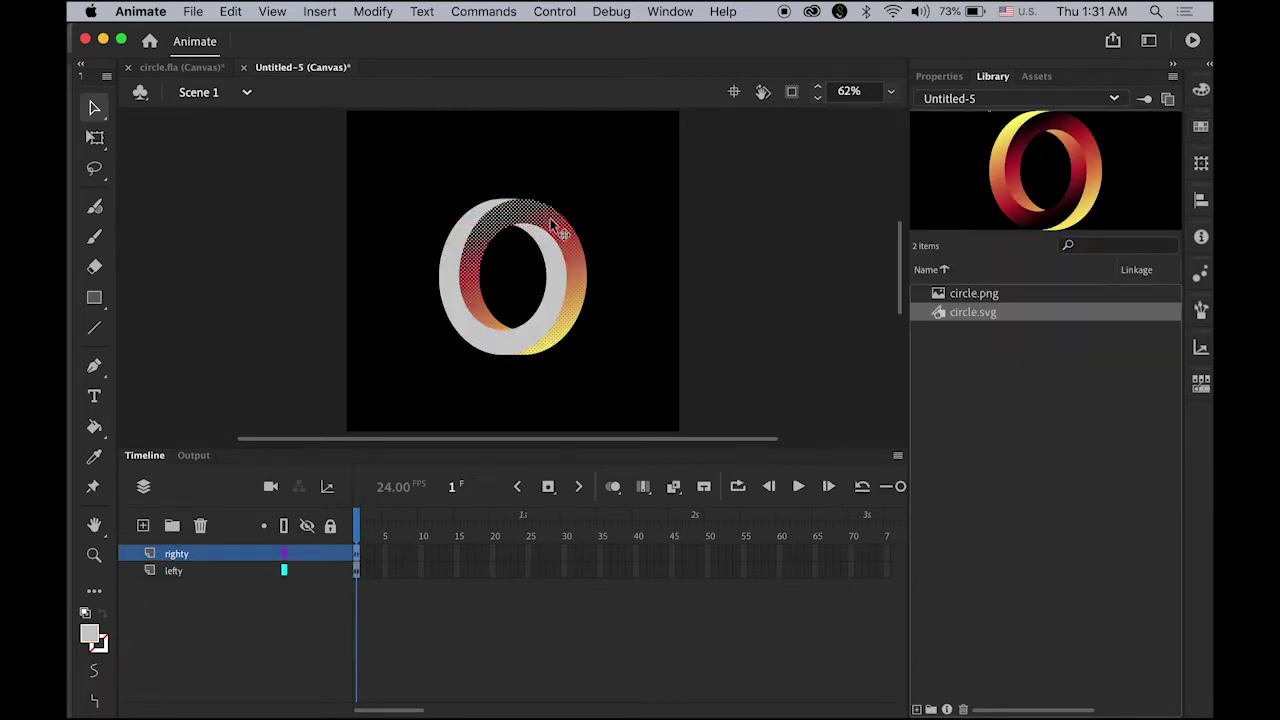
{"action": "left_click", "coordinate": [1201, 127]}
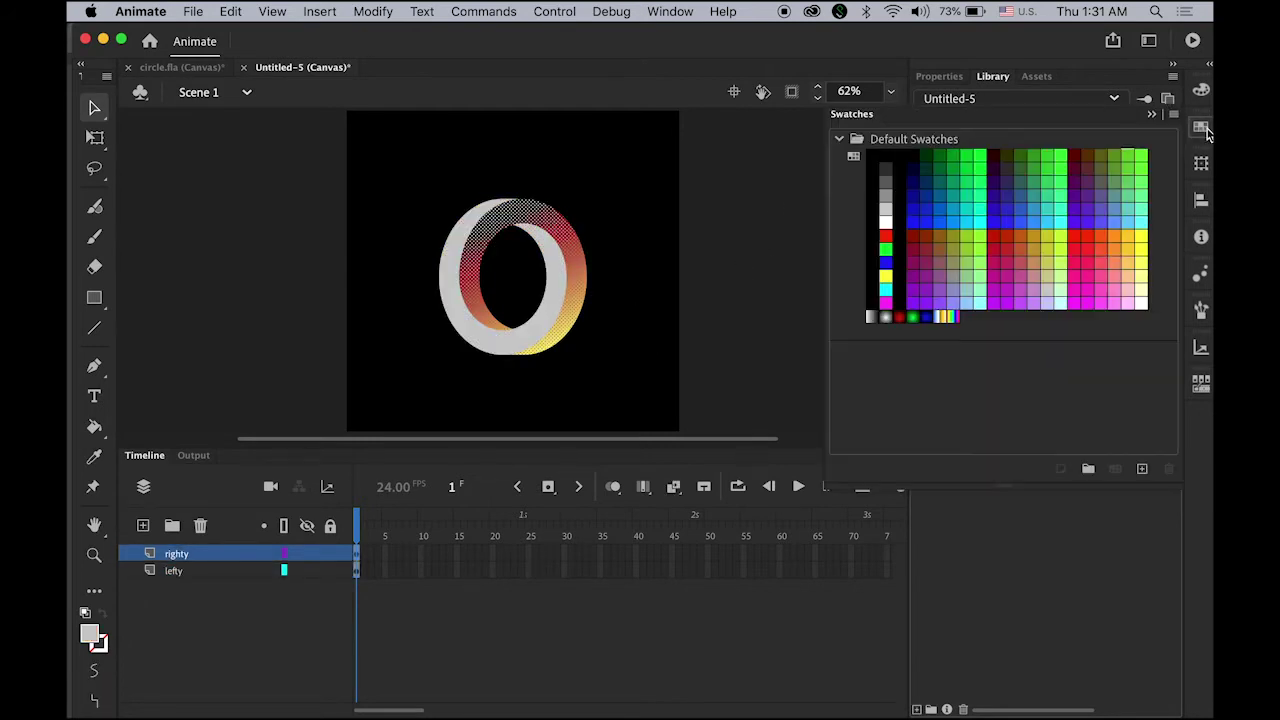
{"action": "left_click", "coordinate": [888, 198]}
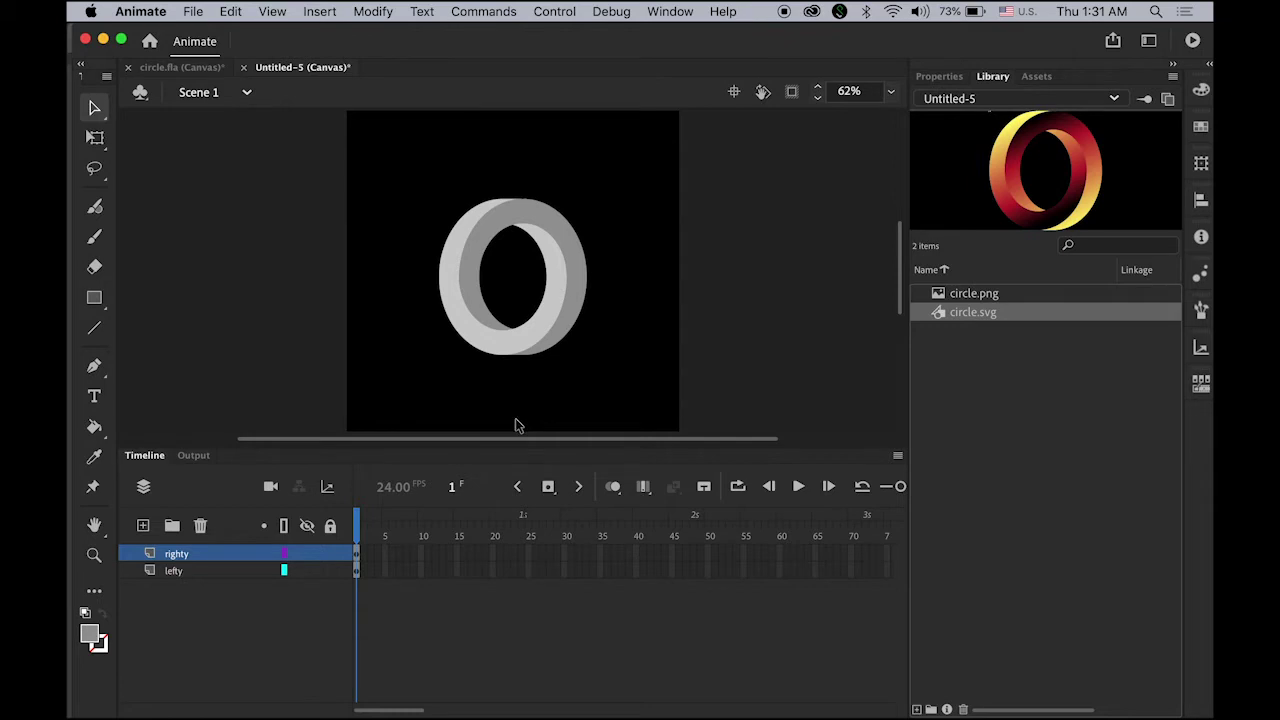
{"action": "left_click", "coordinate": [576, 252]}
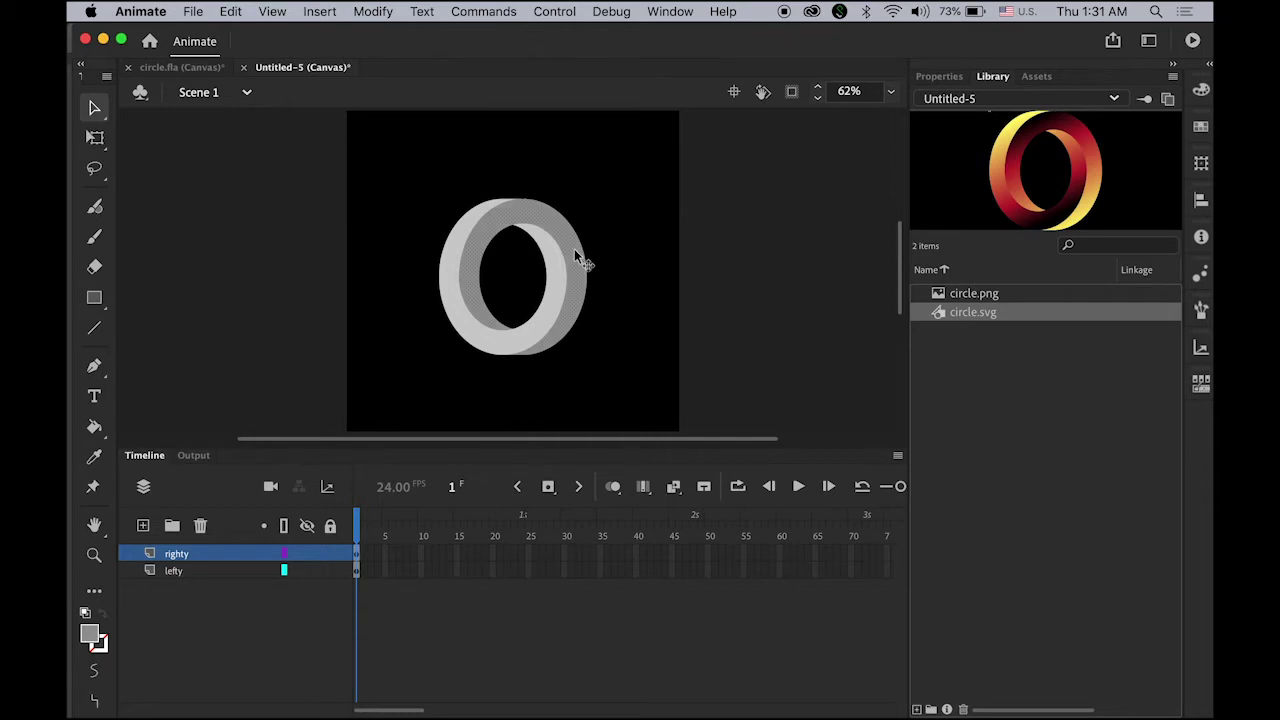
{"action": "left_click", "coordinate": [1202, 130]}
{"action": "left_click", "coordinate": [877, 187]}
{"action": "left_click", "coordinate": [748, 236]}
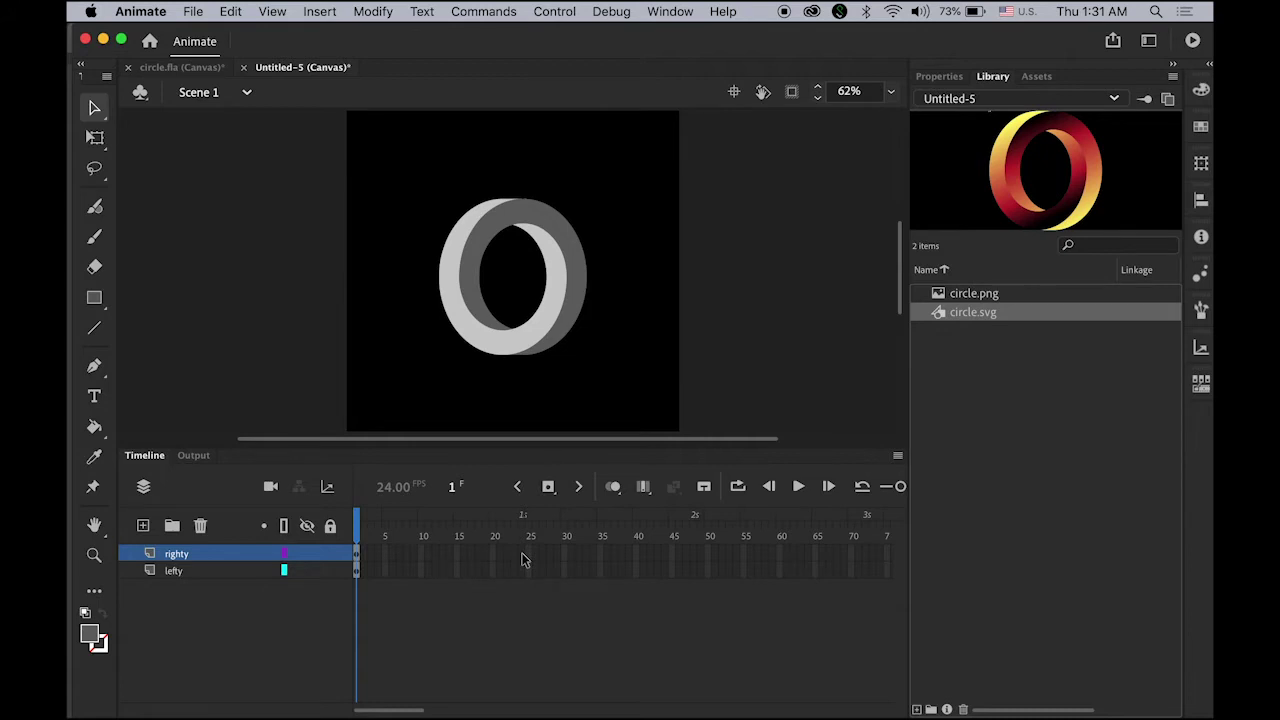
Step: Insert keyframes at frame 24 on both the righty and lefty layers
{"action": "left_click", "coordinate": [522, 558]}
{"action": "left_click", "coordinate": [522, 572], "text": "shift"}
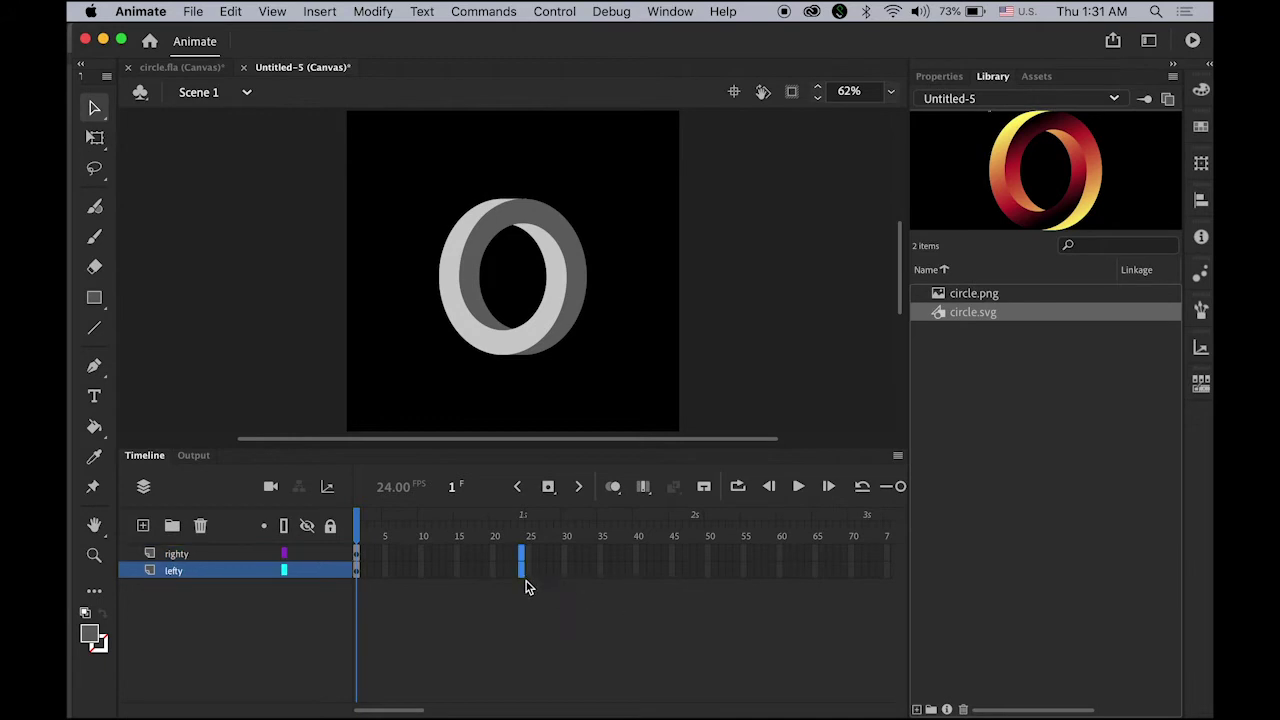
{"action": "left_click", "coordinate": [549, 488]}
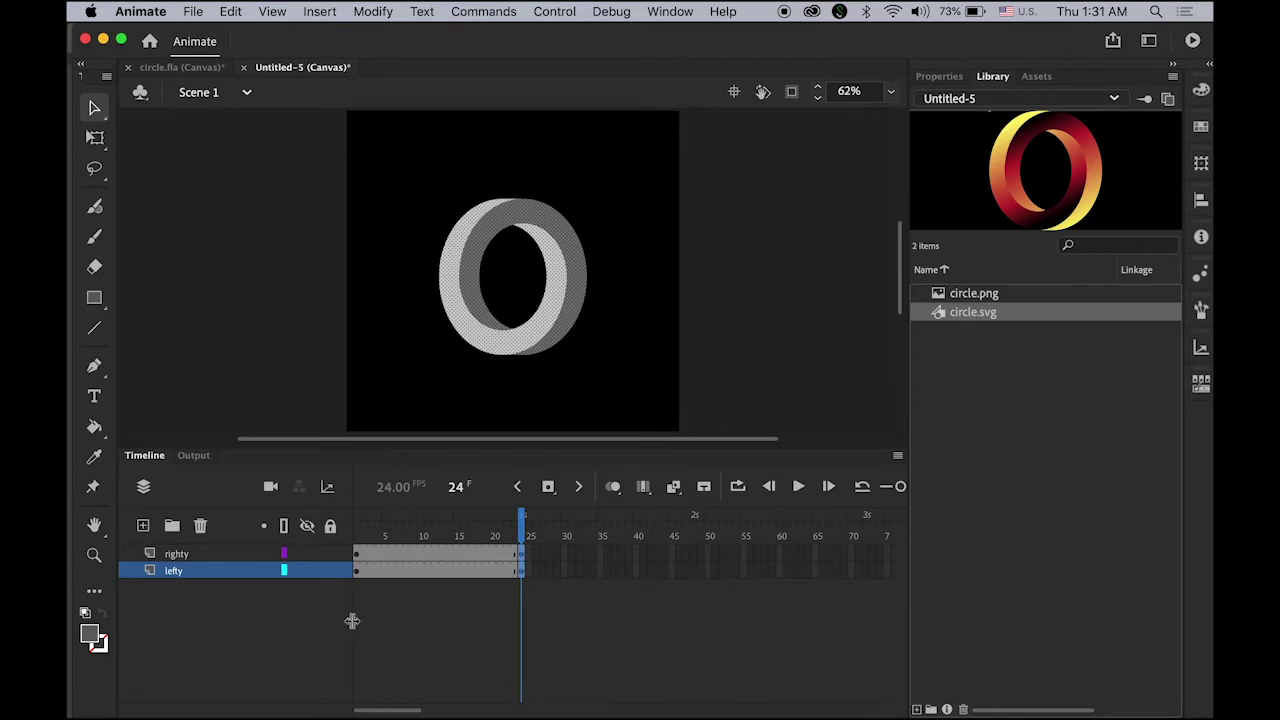
Step: Apply classic tweens across frames 1–24 on both layers and play the animation
{"action": "left_click", "coordinate": [185, 556], "text": "shift"}
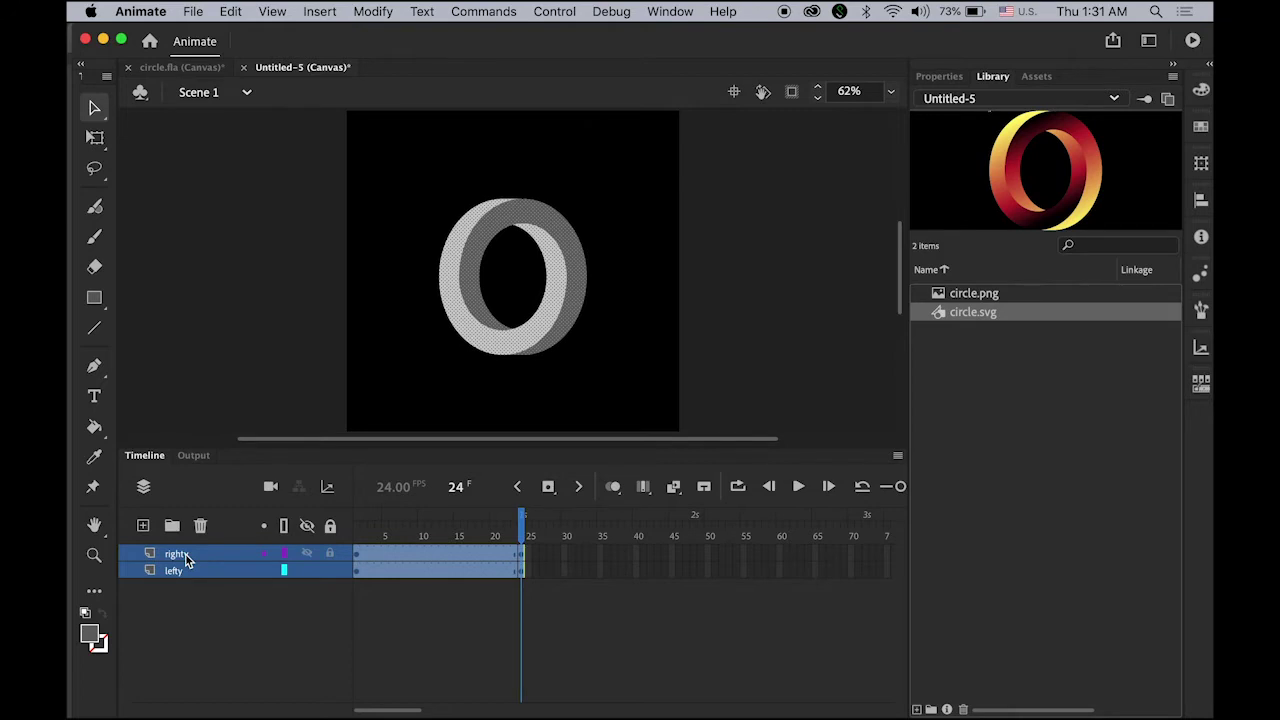
{"action": "right_click", "coordinate": [437, 557]}
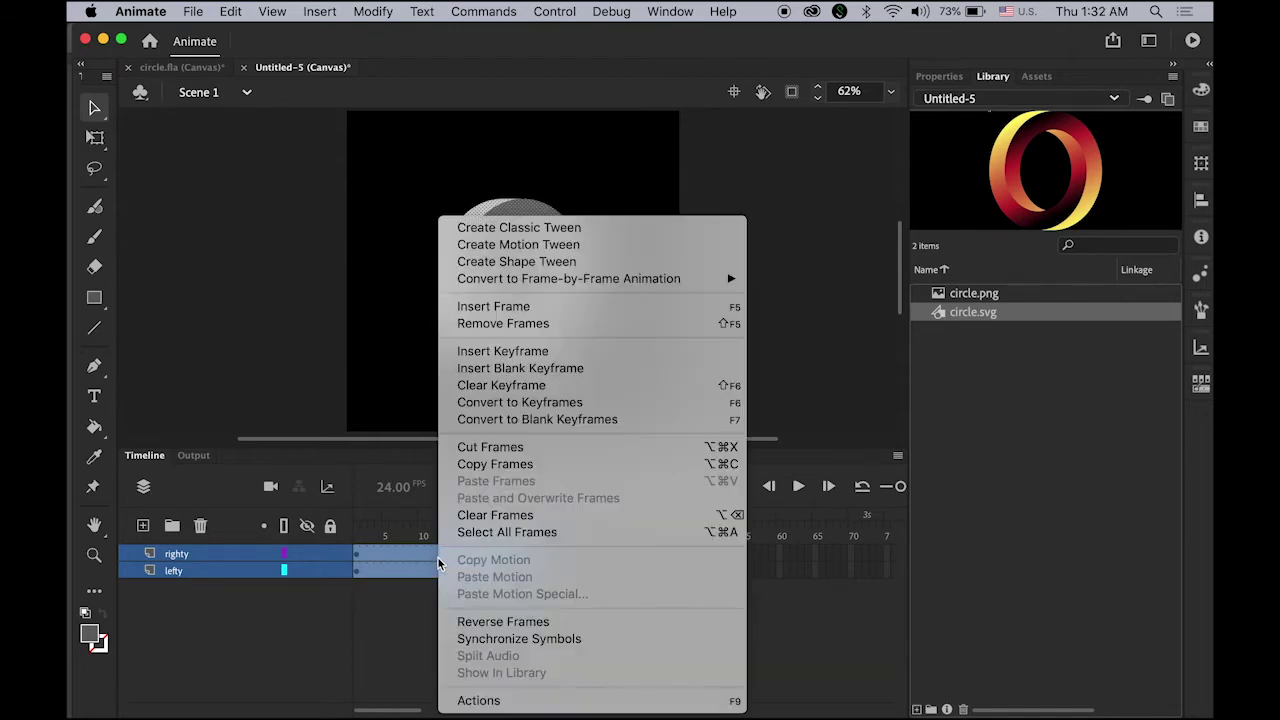
{"action": "left_click", "coordinate": [569, 233]}
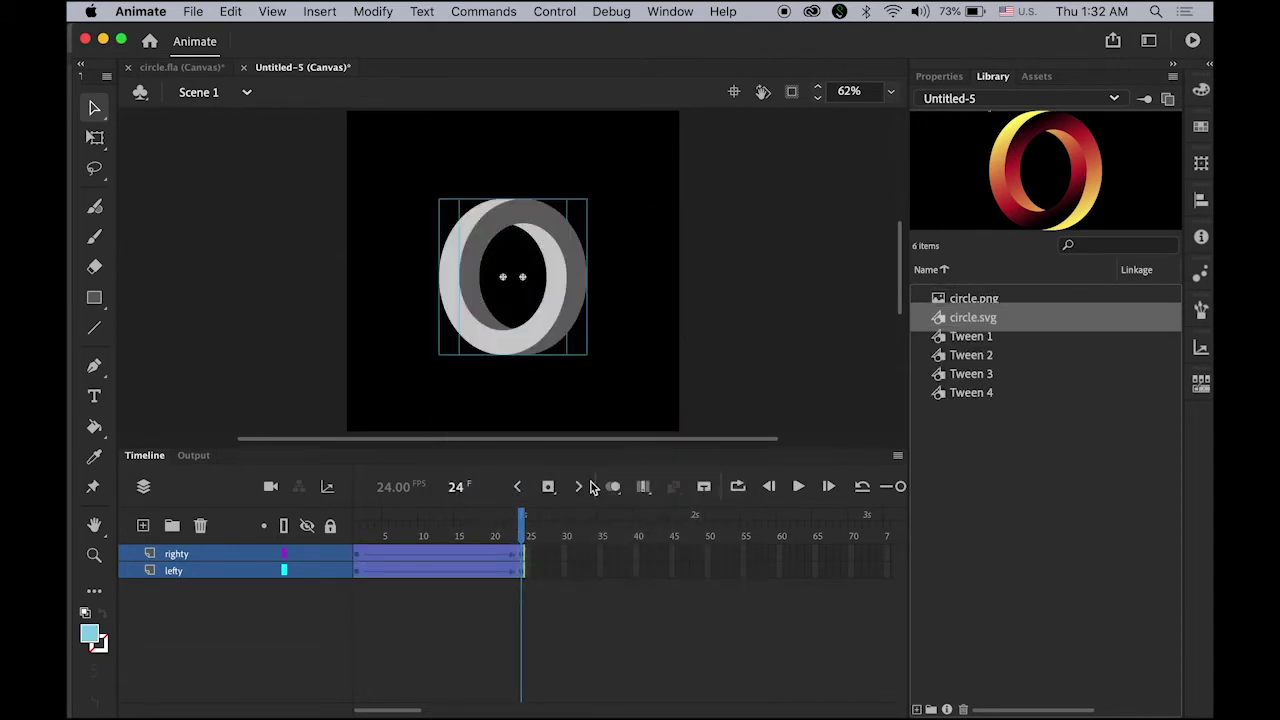
{"action": "left_click", "coordinate": [752, 403]}
{"action": "key", "text": "Return"}
Step: At frame 1, move the light ring half lower-left and the grey half upper-right
{"action": "left_click_drag", "start_coordinate": [521, 532], "coordinate": [354, 535]}
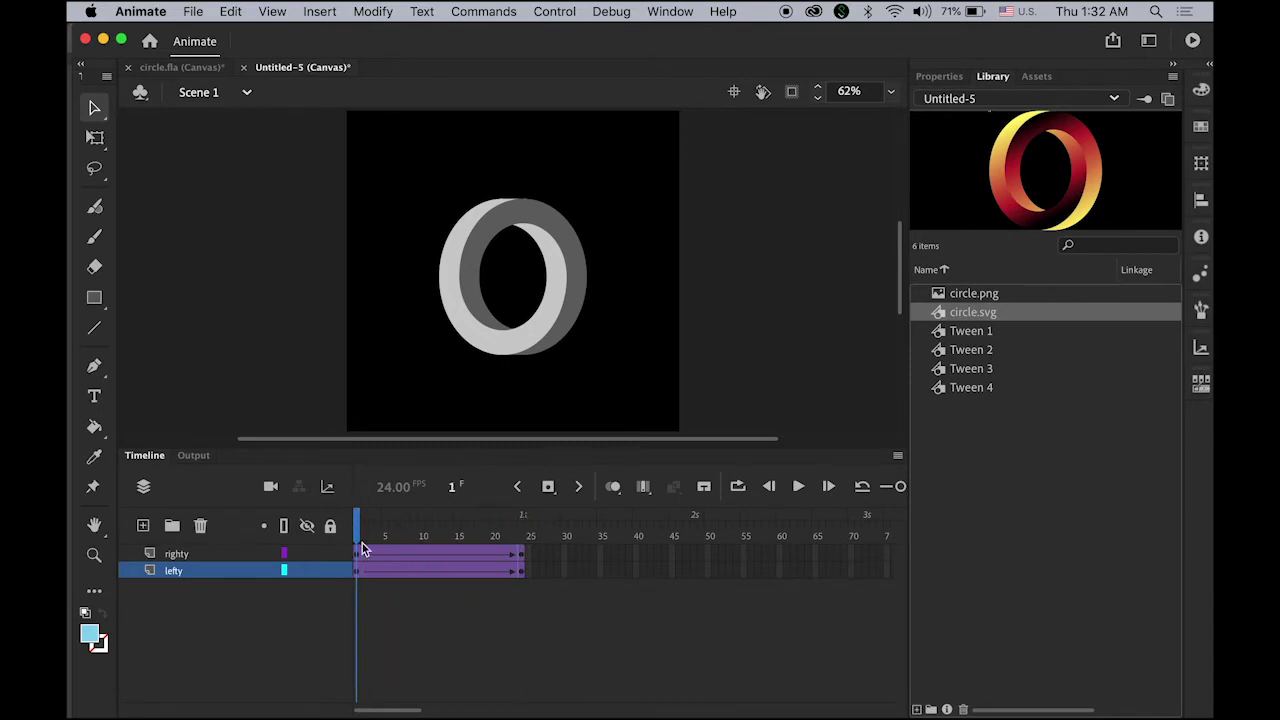
{"action": "left_click", "coordinate": [479, 343]}
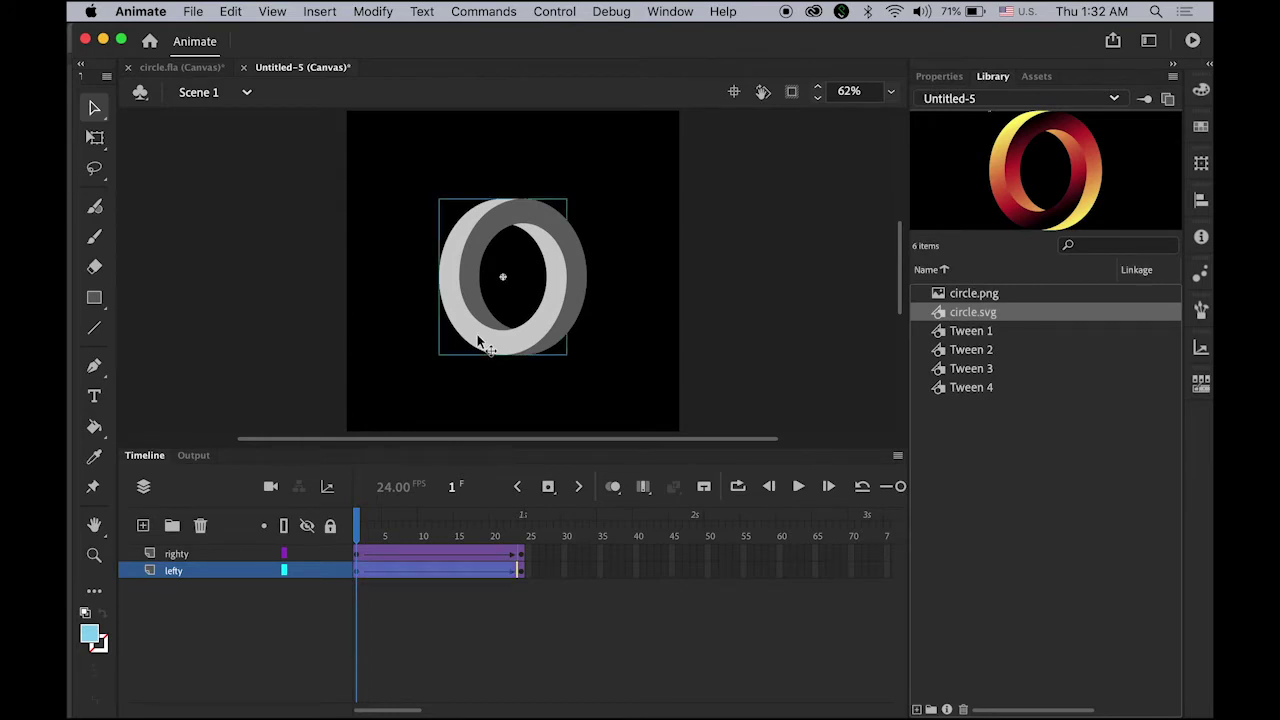
{"action": "left_click_drag", "start_coordinate": [479, 343], "coordinate": [394, 413]}
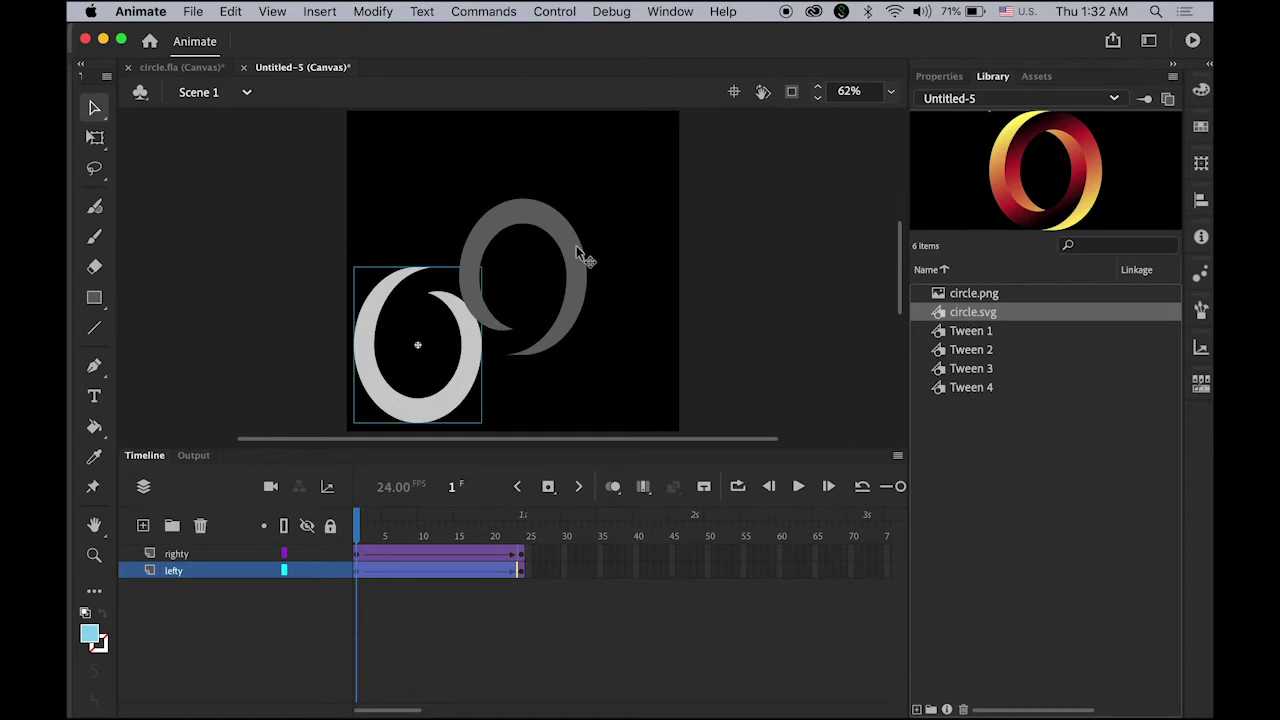
{"action": "left_click_drag", "start_coordinate": [573, 245], "coordinate": [658, 163]}
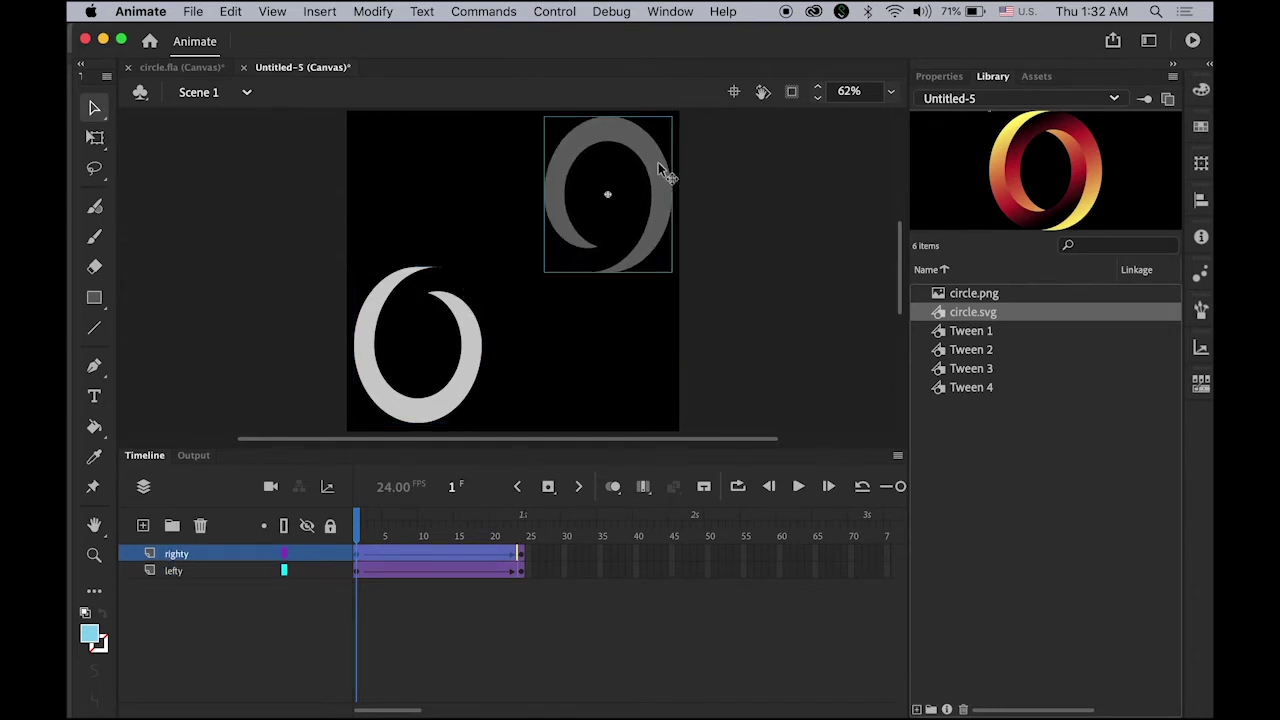
{"action": "key", "text": "Return"}
{"action": "key", "text": "Return"}
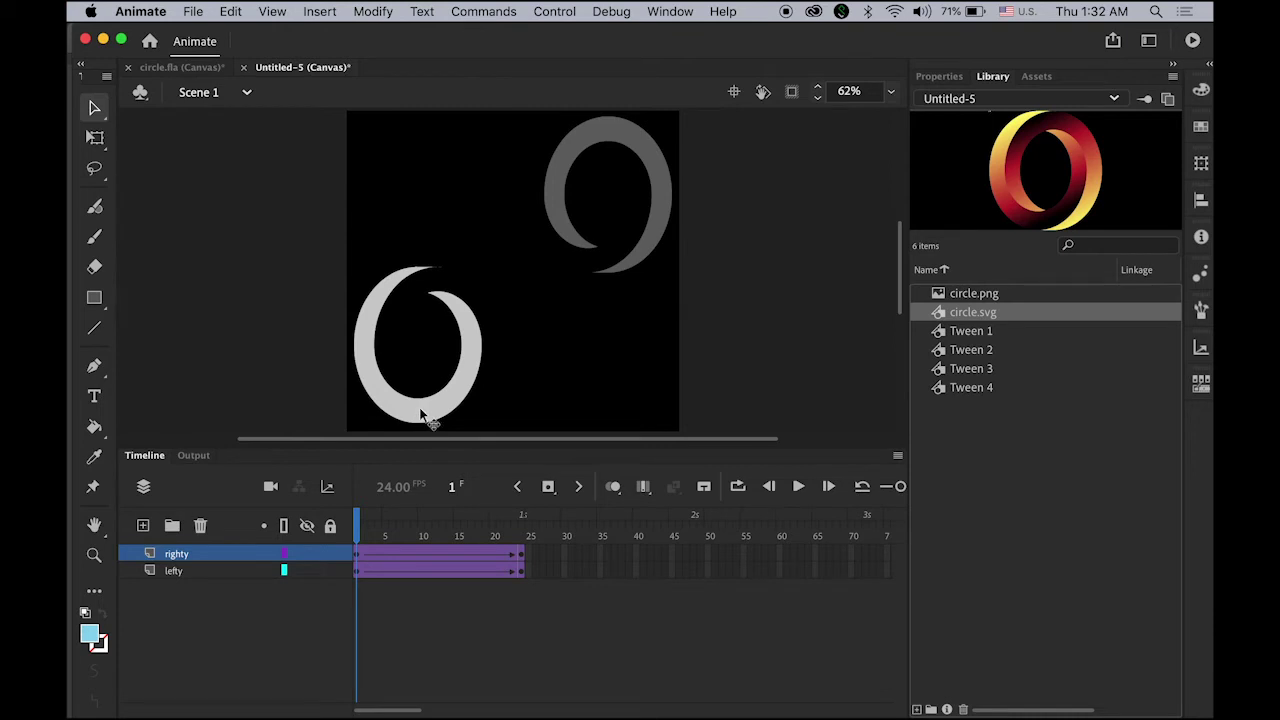
{"action": "left_click", "coordinate": [422, 416]}
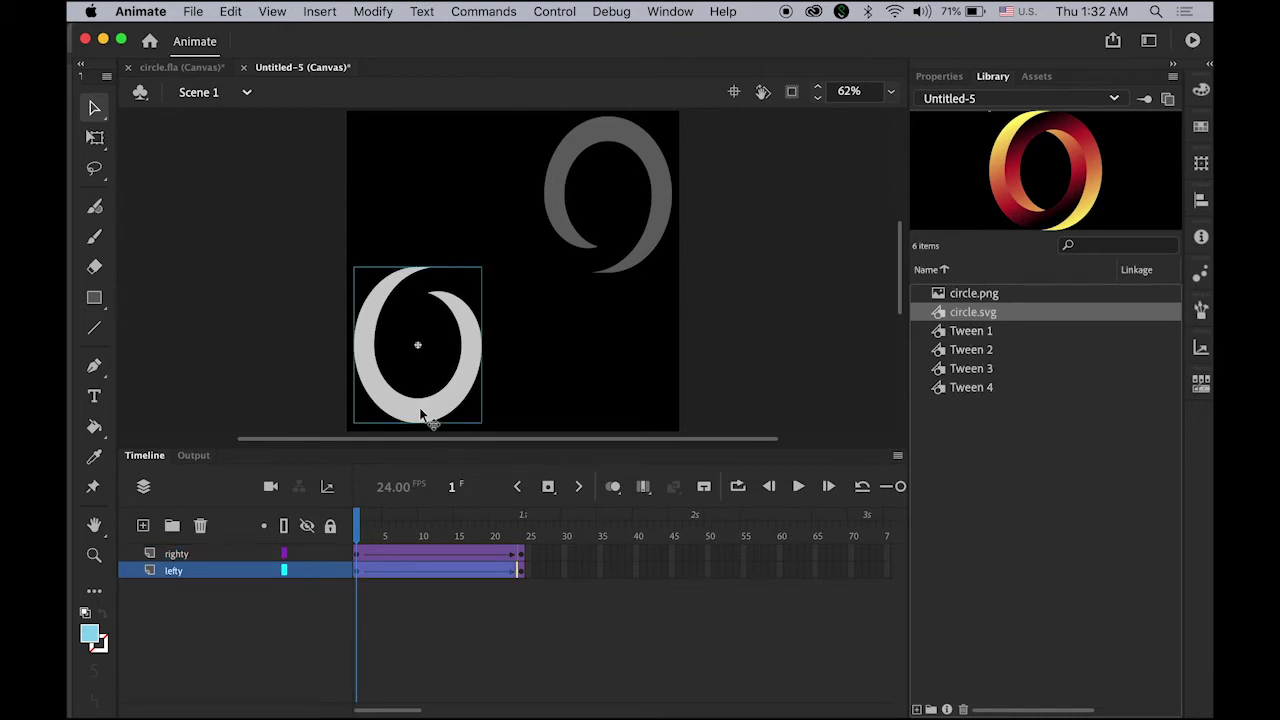
Step: Scale the light ring to 20% width and rotate it 360° at frame 1
{"action": "left_click", "coordinate": [1201, 165]}
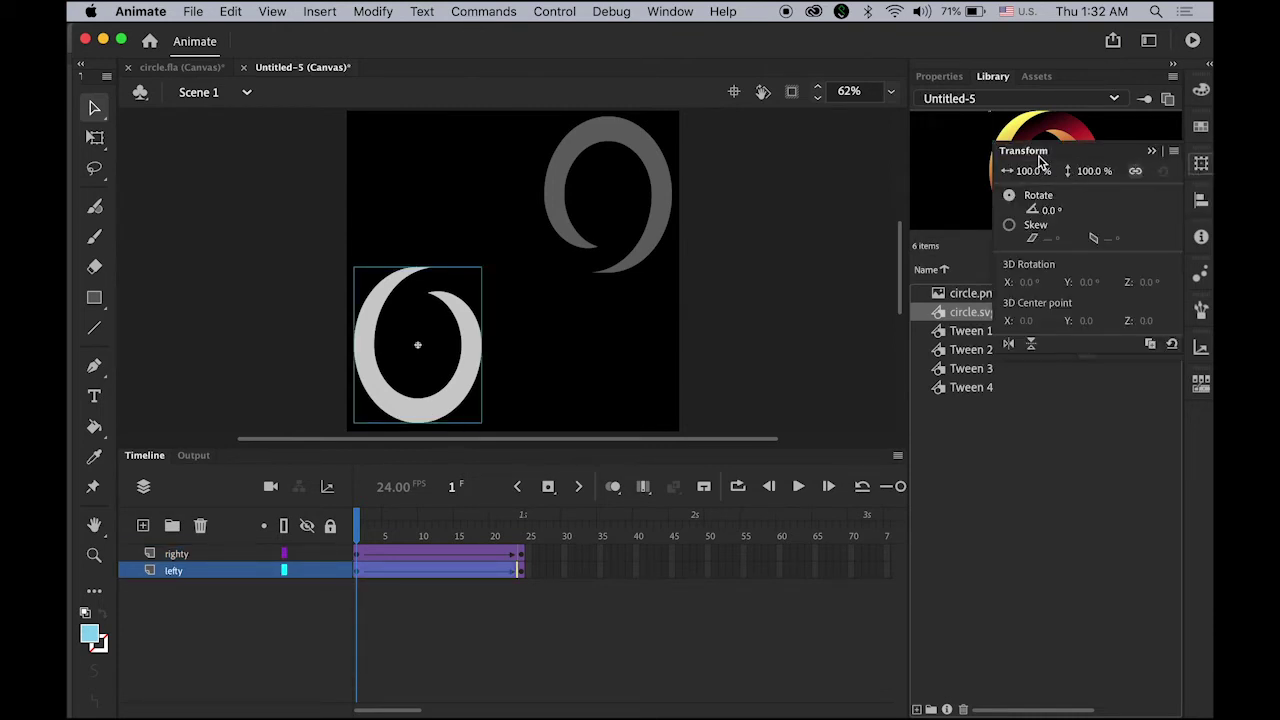
{"action": "left_click", "coordinate": [667, 11]}
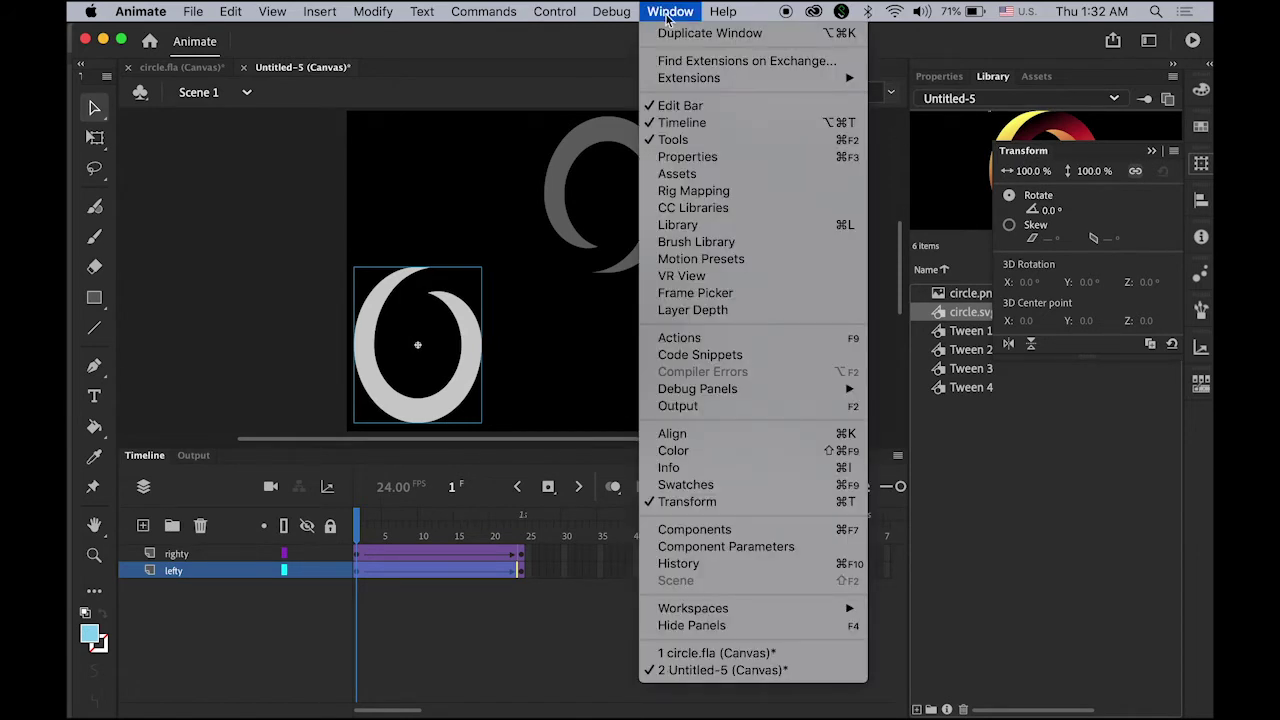
{"action": "left_click", "coordinate": [1120, 213]}
{"action": "left_click", "coordinate": [1026, 172]}
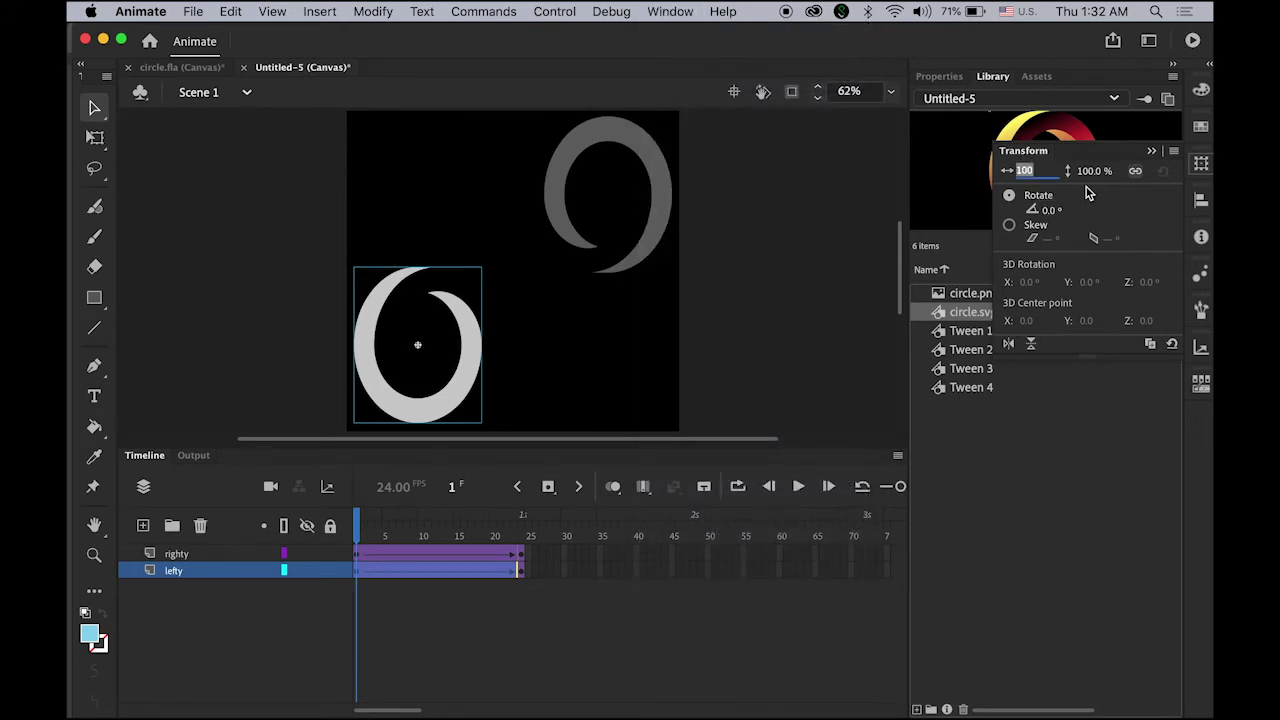
{"action": "type", "text": "20"}
{"action": "key", "text": "Return"}
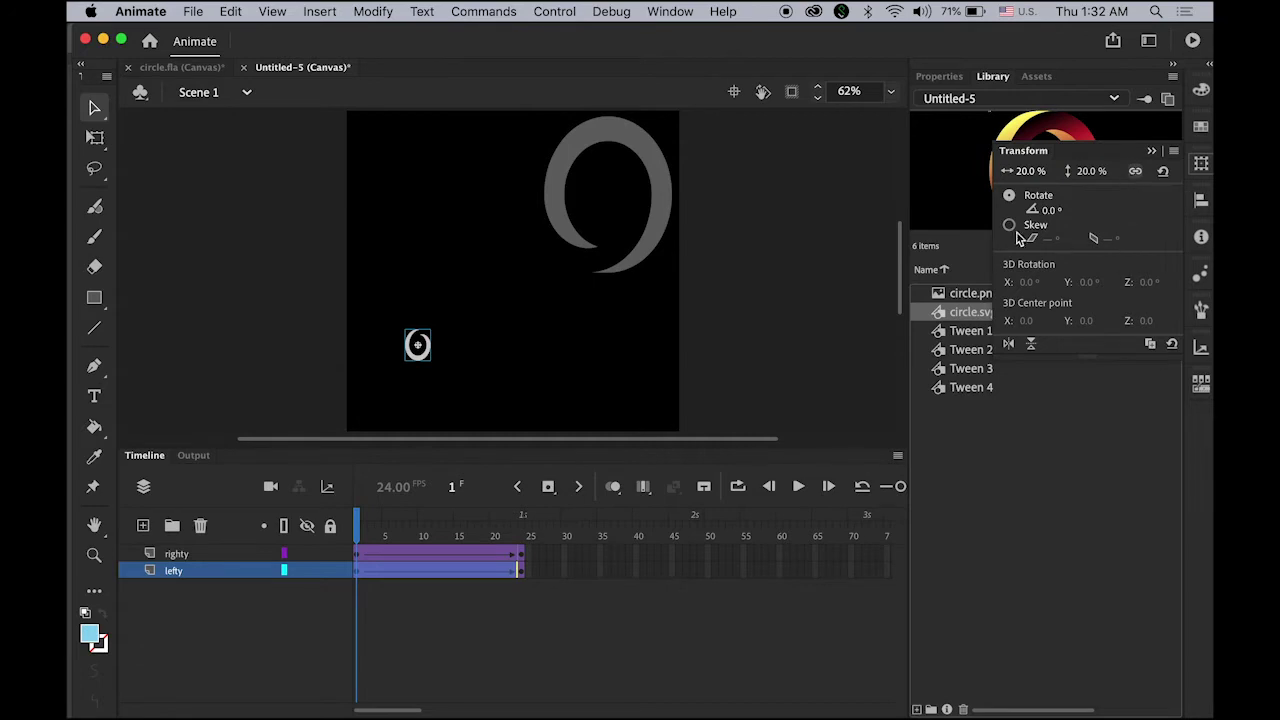
{"action": "left_click", "coordinate": [1045, 210]}
{"action": "type", "text": "360"}
{"action": "key", "text": "Return"}
{"action": "mouse_move", "coordinate": [358, 533]}
{"action": "left_mouse_down"}
{"action": "mouse_move", "coordinate": [471, 533]}
{"action": "mouse_move", "coordinate": [379, 533]}
{"action": "mouse_move", "coordinate": [490, 550]}
{"action": "mouse_move", "coordinate": [358, 533]}
{"action": "left_mouse_up"}
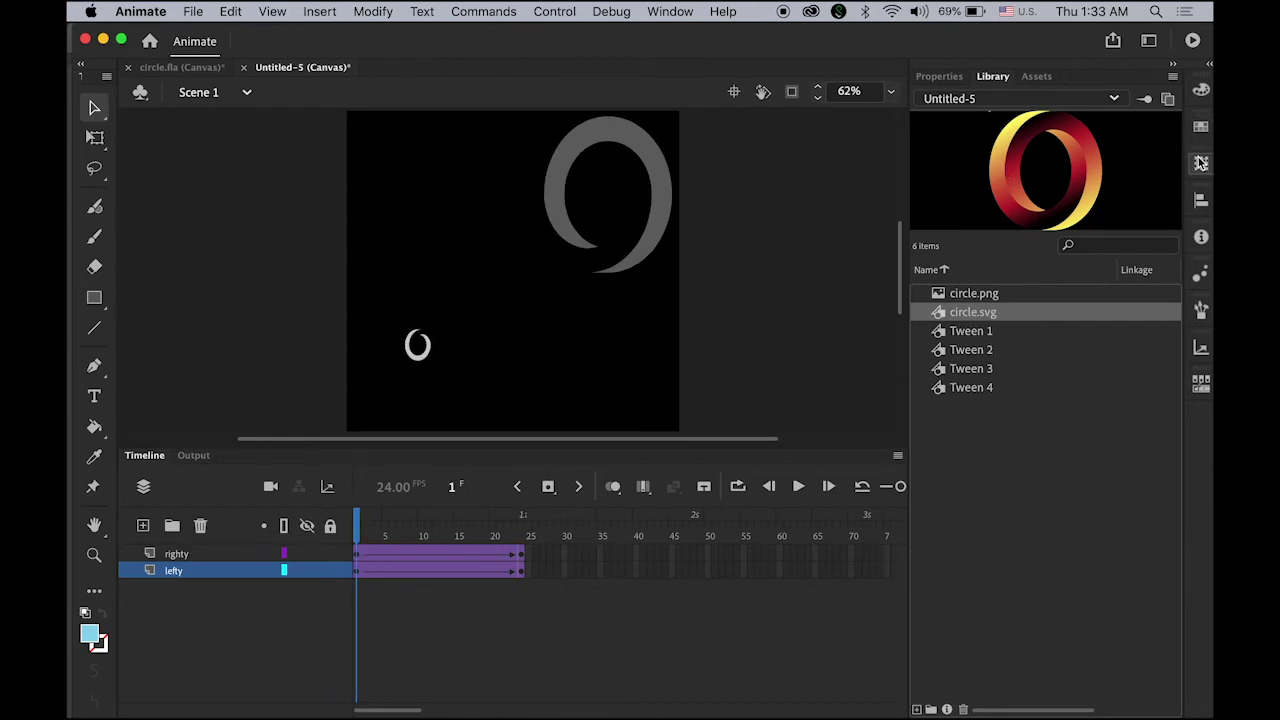
Step: Change the light ring's rotation to 180° and scrub through the tween
{"action": "left_click", "coordinate": [1201, 163]}
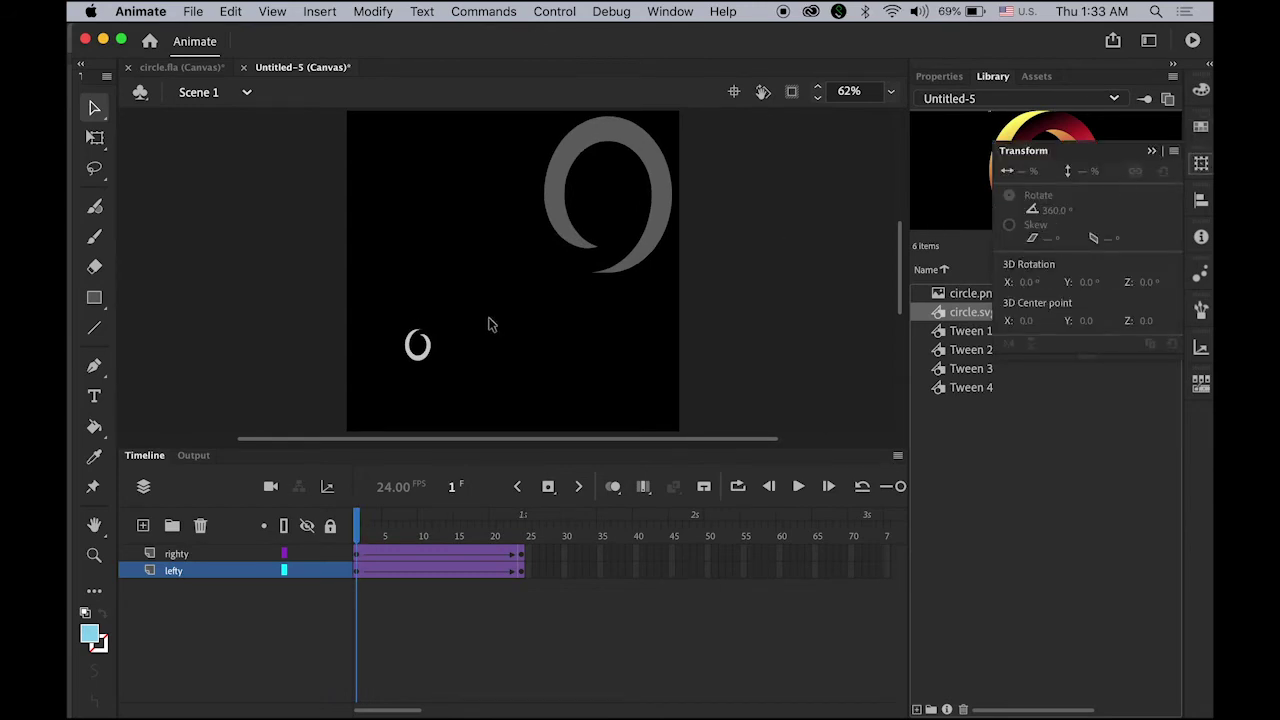
{"action": "left_click", "coordinate": [358, 575]}
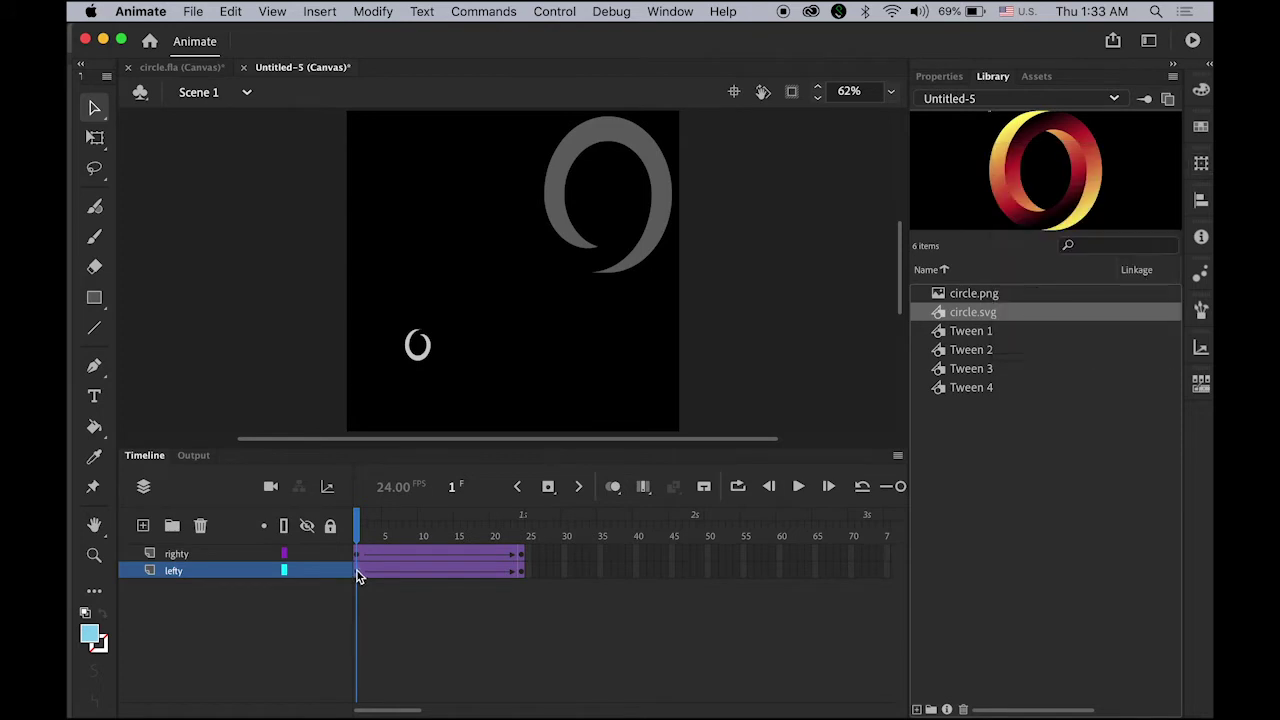
{"action": "left_click", "coordinate": [1201, 163]}
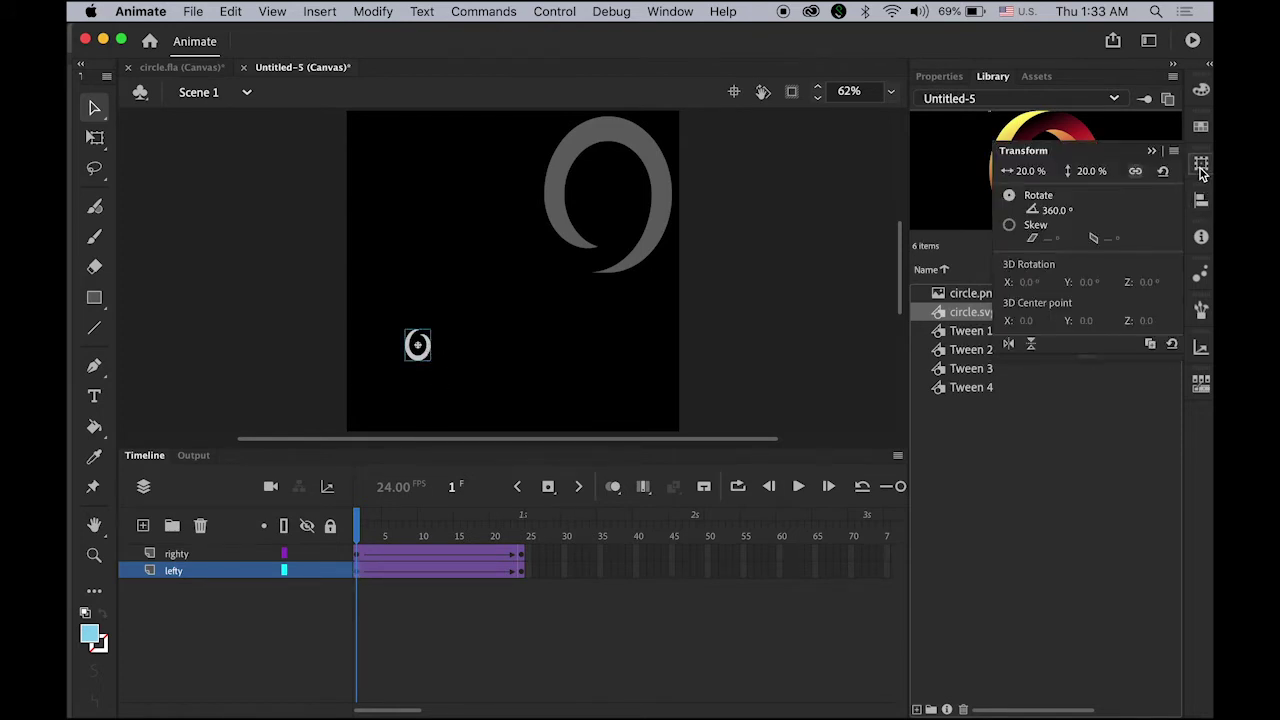
{"action": "left_click", "coordinate": [1050, 211]}
{"action": "type", "text": "180"}
{"action": "key", "text": "Return"}
{"action": "left_click", "coordinate": [384, 532]}
{"action": "left_click_drag", "start_coordinate": [400, 540], "coordinate": [329, 551]}
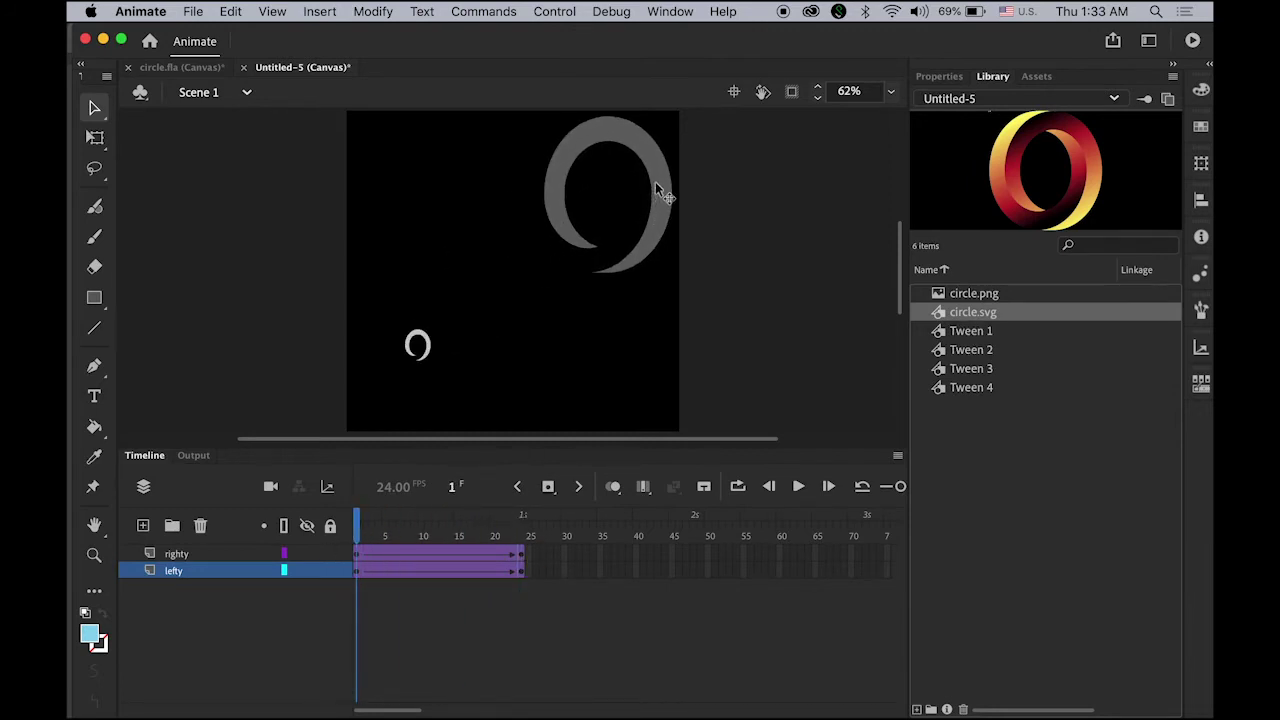
Step: Scale the grey ring to 20% width, rotate it 180°, and preview frames 1–24
{"action": "left_click", "coordinate": [656, 183]}
{"action": "left_click", "coordinate": [1201, 164]}
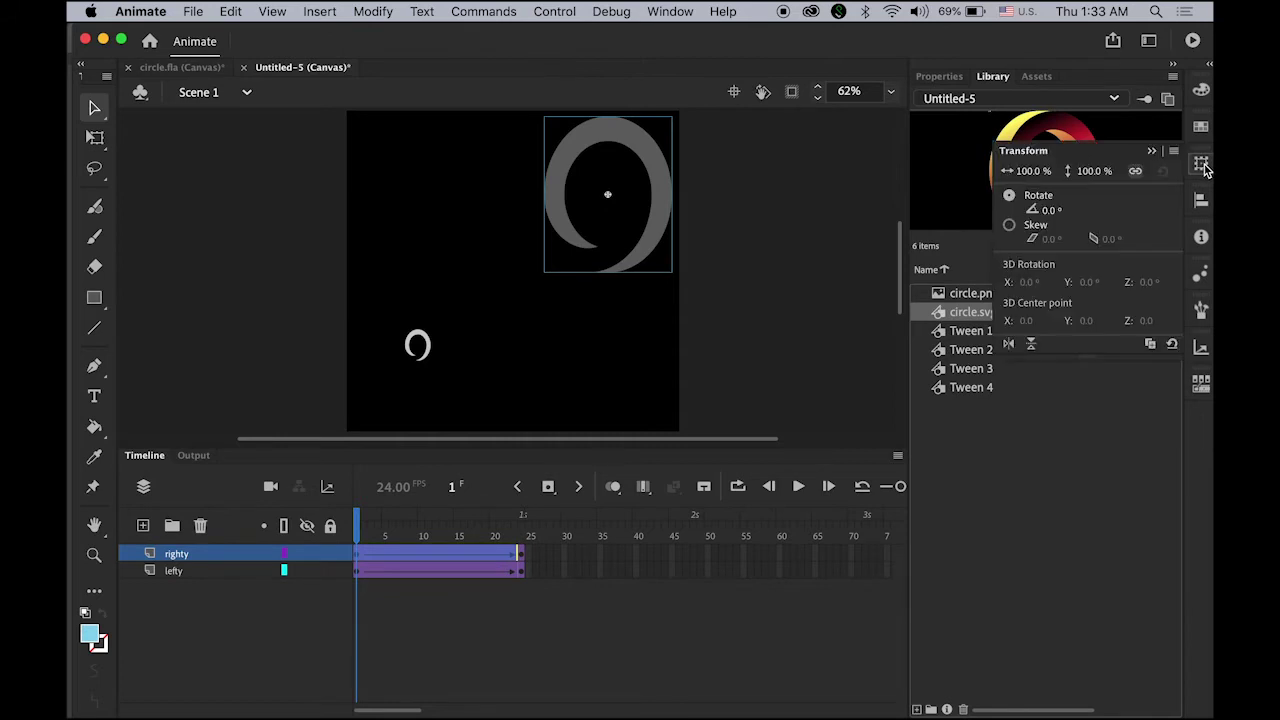
{"action": "left_click", "coordinate": [1026, 171]}
{"action": "type", "text": "20"}
{"action": "key", "text": "Return"}
{"action": "left_click", "coordinate": [1049, 210]}
{"action": "type", "text": "180"}
{"action": "key", "text": "Return"}
{"action": "left_click_drag", "start_coordinate": [365, 530], "coordinate": [512, 545]}
Step: At frame 1, move the small lefty ring to the bottom-left corner and righty to the top-right, then preview
{"action": "key", "text": "Return"}
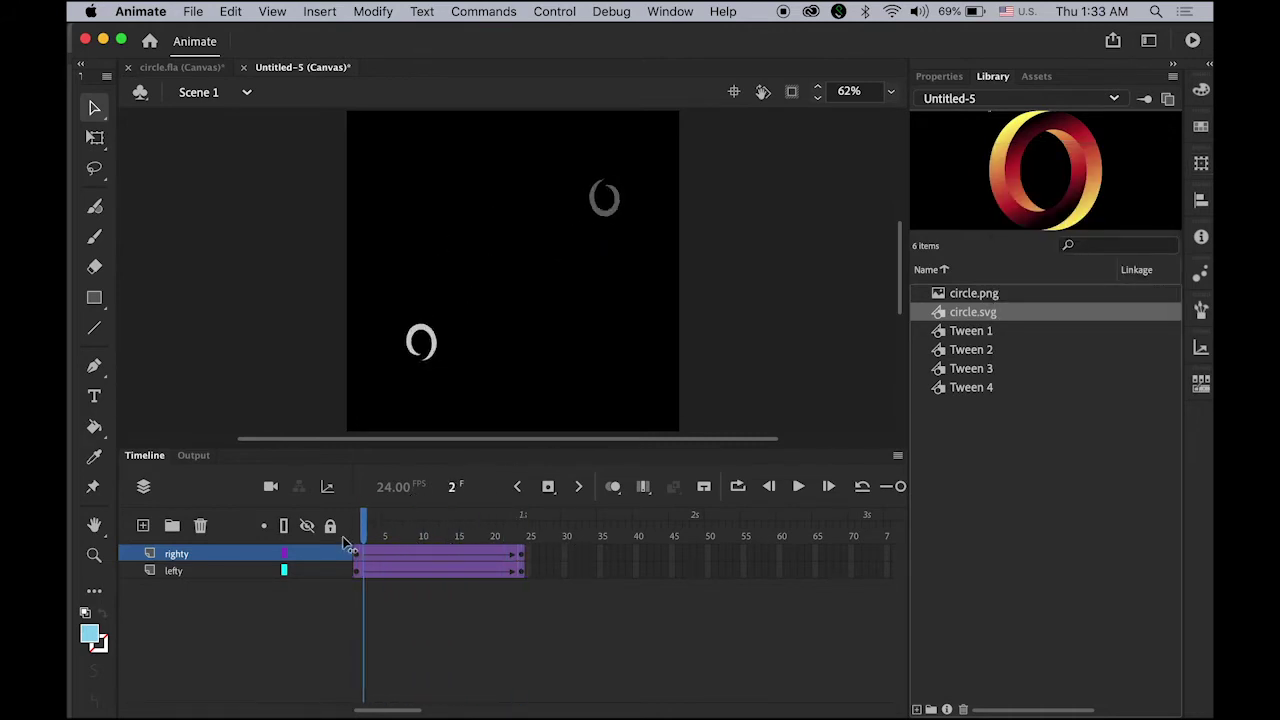
{"action": "left_click", "coordinate": [432, 350]}
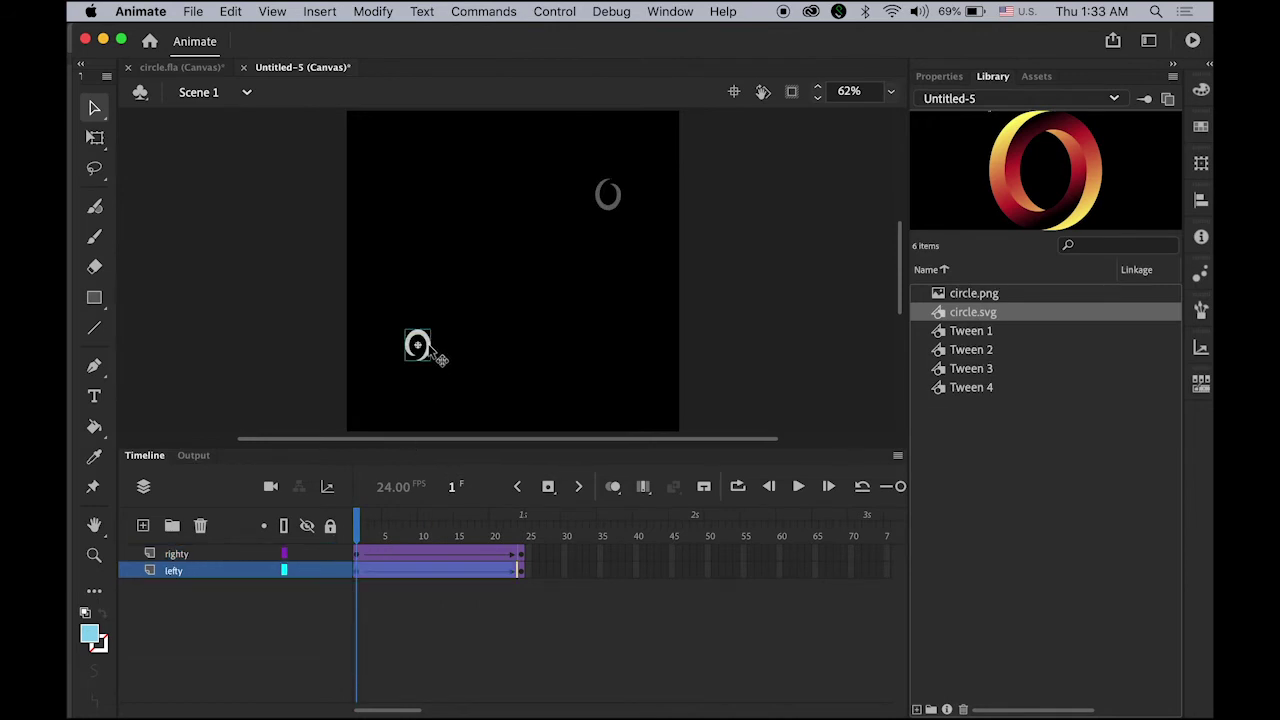
{"action": "left_click_drag", "start_coordinate": [432, 350], "coordinate": [390, 418]}
{"action": "left_click", "coordinate": [607, 210]}
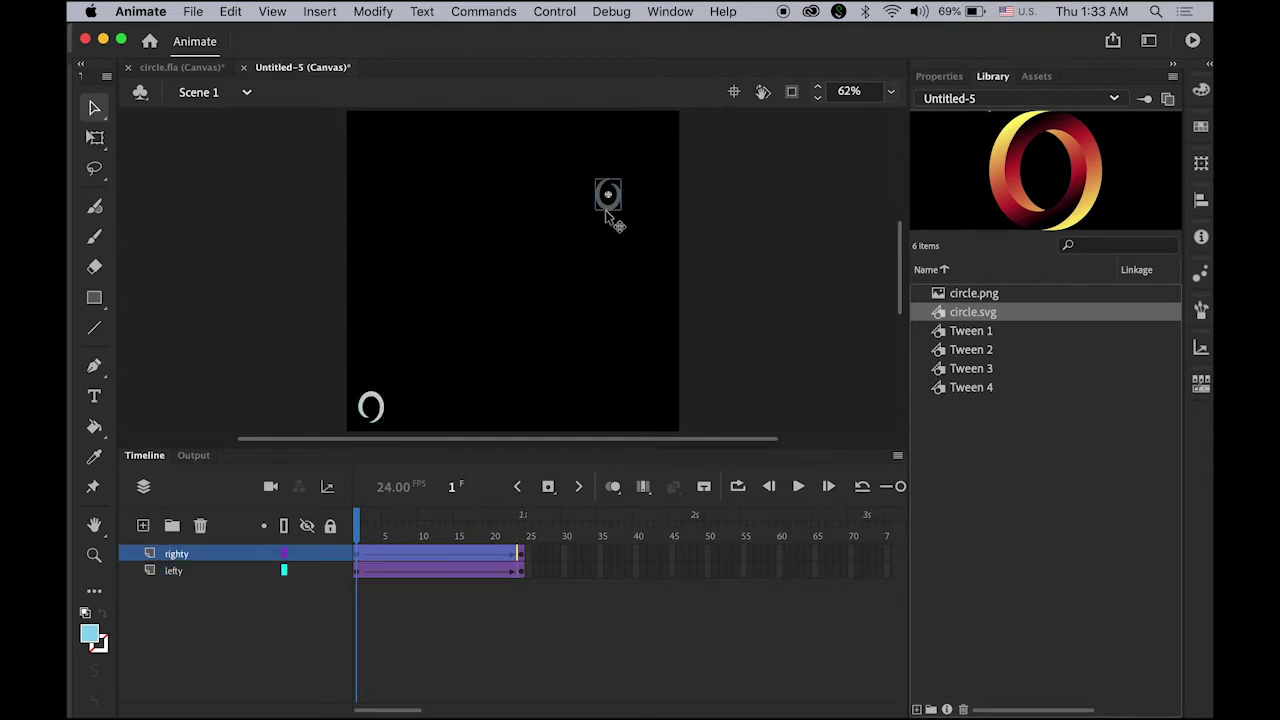
{"action": "left_click_drag", "start_coordinate": [612, 203], "coordinate": [657, 147]}
{"action": "left_click_drag", "start_coordinate": [360, 518], "coordinate": [325, 530]}
{"action": "key", "text": "Return"}
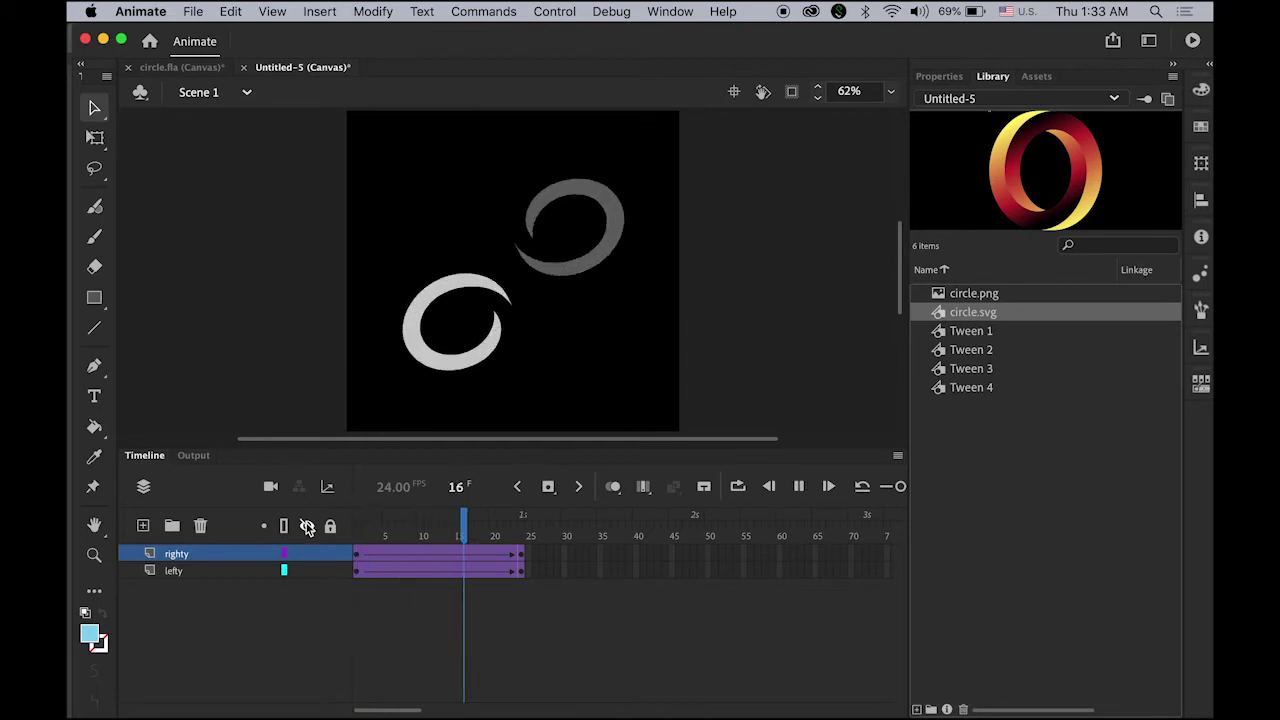
{"action": "key", "text": "Return"}
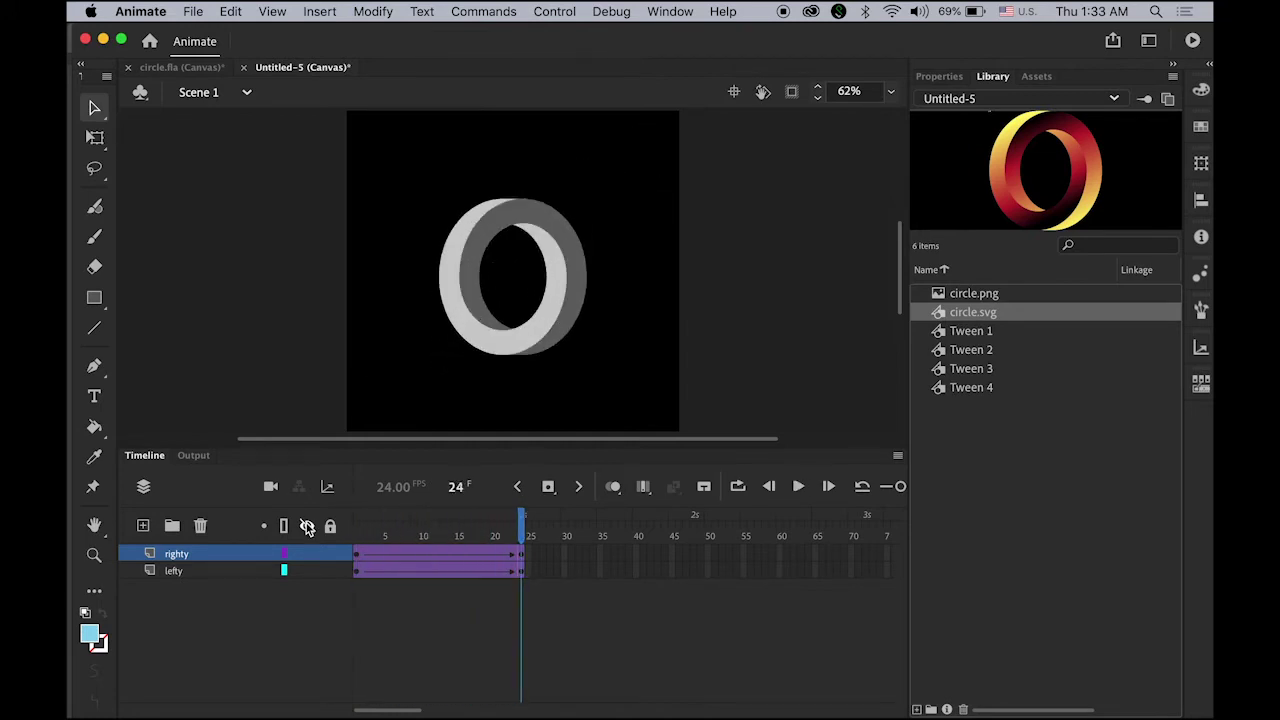
Step: Set the Ease value of both layers' ring tweens to -100 and preview the accelerating halves
{"action": "key", "text": "Return"}
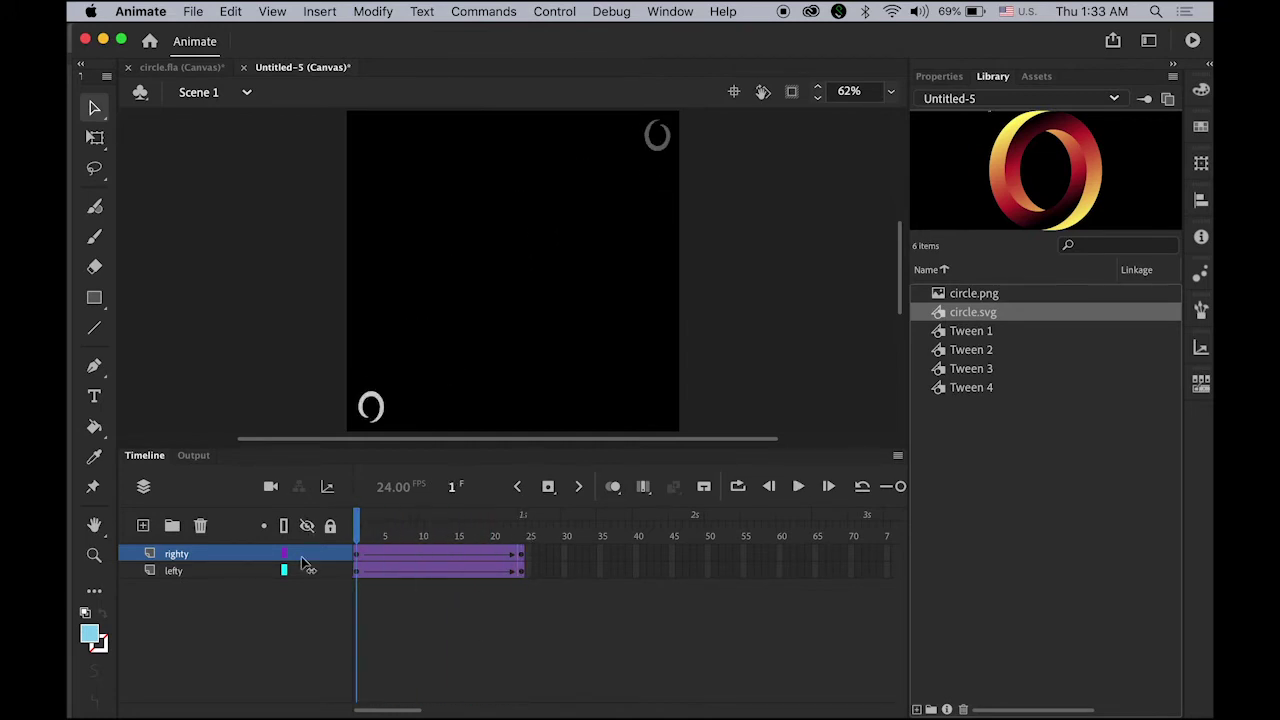
{"action": "left_click", "coordinate": [191, 574], "text": "shift"}
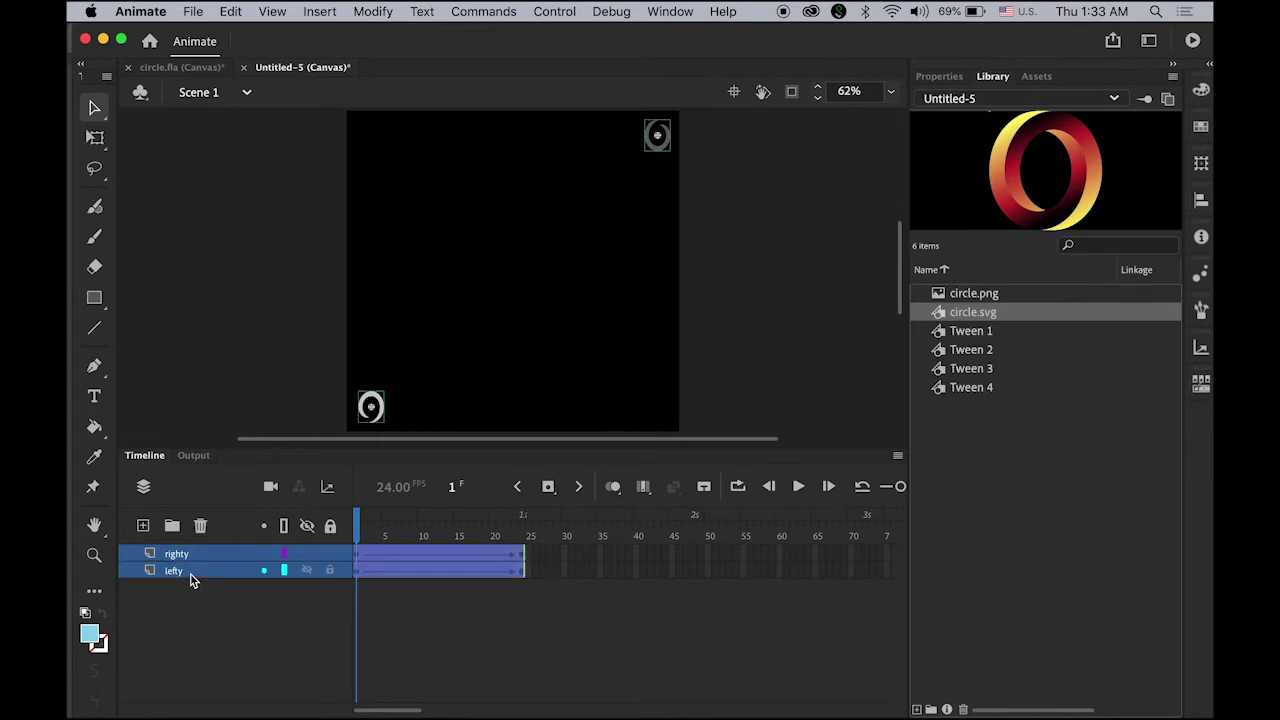
{"action": "left_click", "coordinate": [946, 80]}
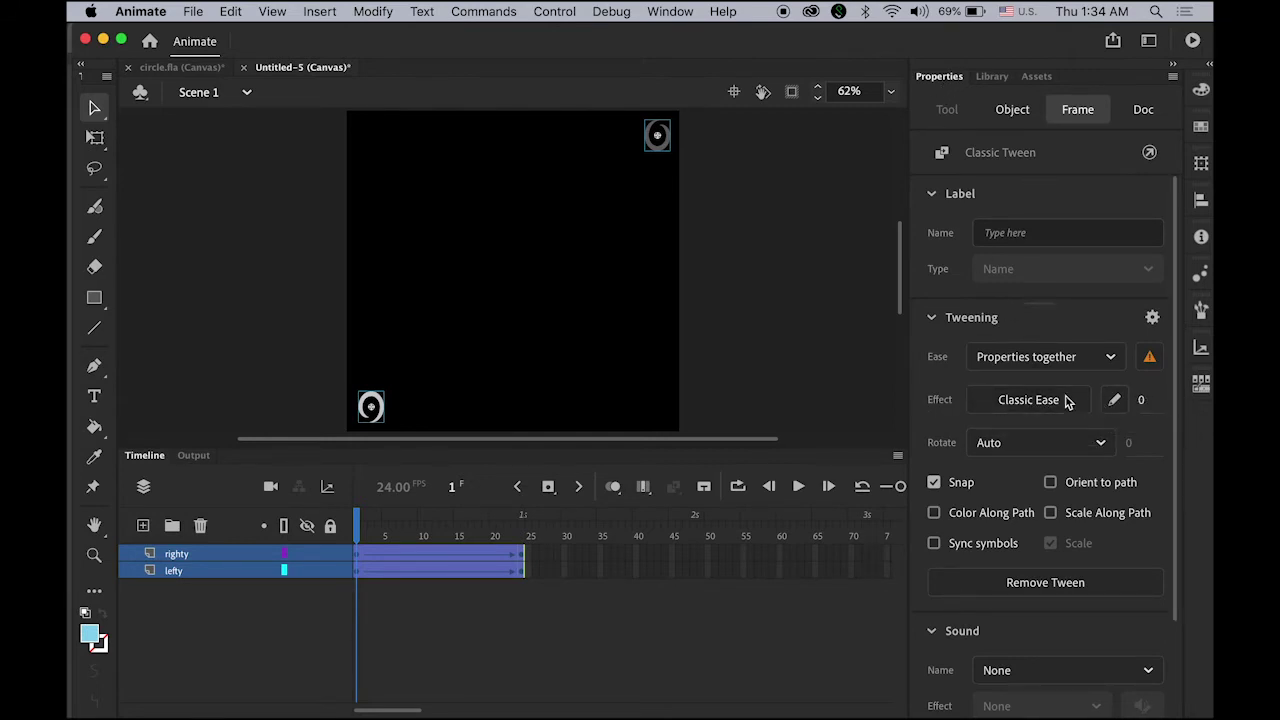
{"action": "left_click_drag", "start_coordinate": [1141, 404], "coordinate": [890, 407]}
{"action": "key", "text": "Return"}
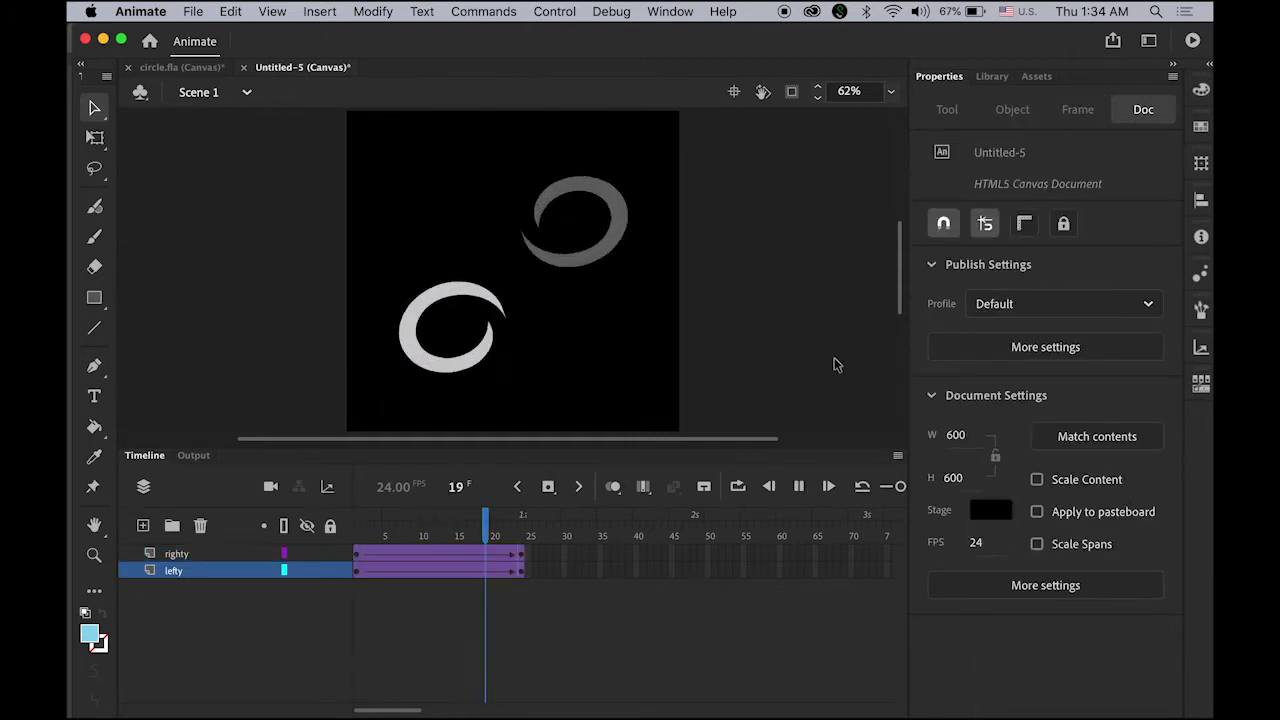
{"action": "key", "text": "Return"}
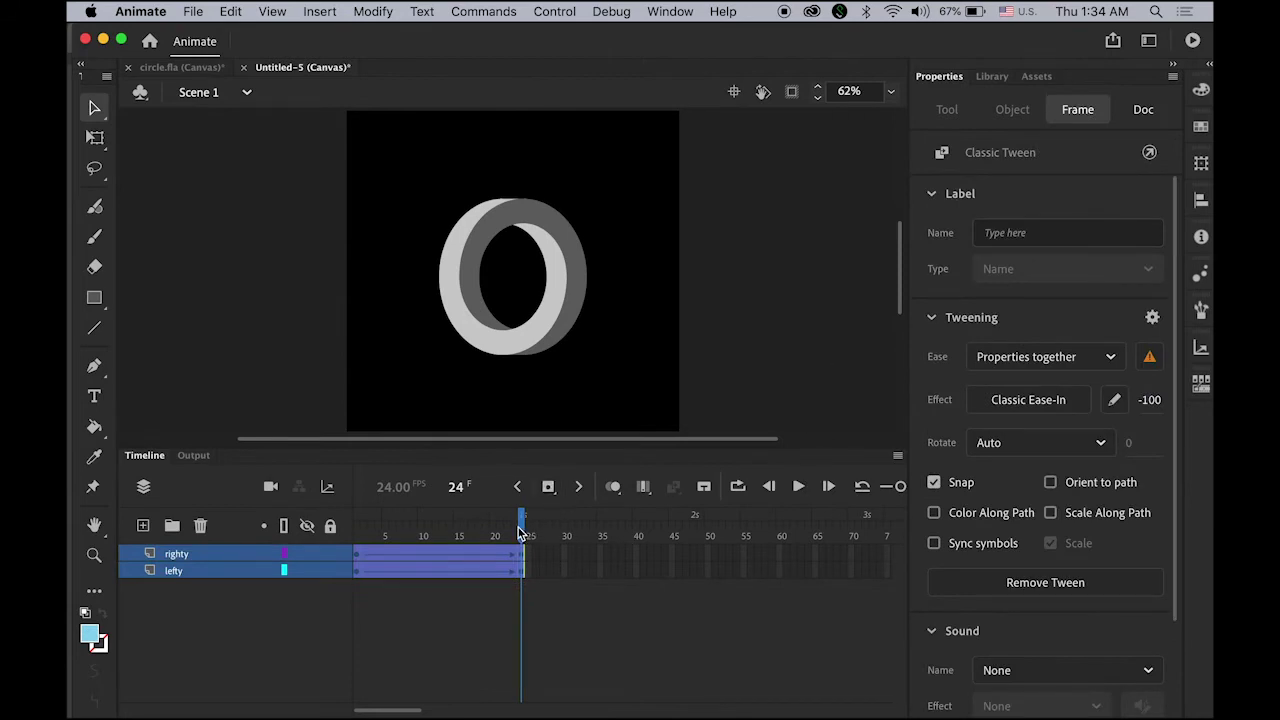
Step: Set Color Effects to Alpha 0% on both corner rings at frame 1
{"action": "left_click_drag", "start_coordinate": [522, 518], "coordinate": [357, 528]}
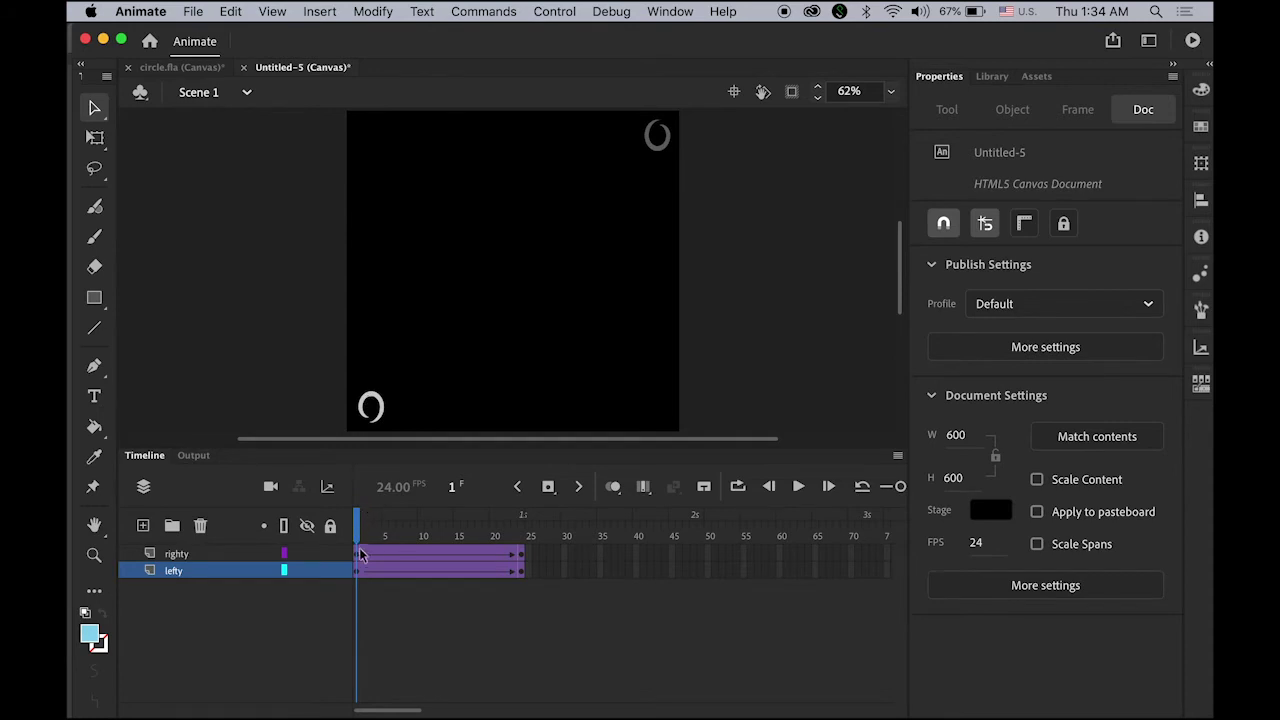
{"action": "left_click", "coordinate": [380, 402]}
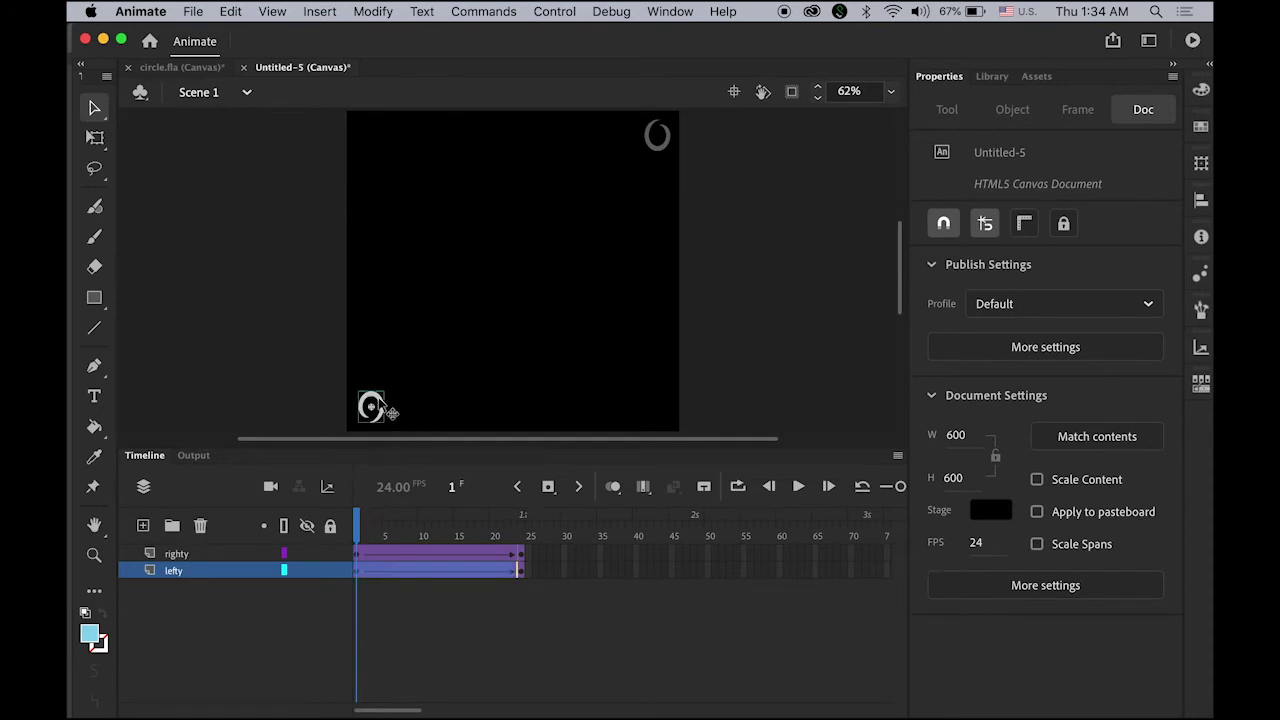
{"action": "left_click", "coordinate": [656, 145], "text": "shift"}
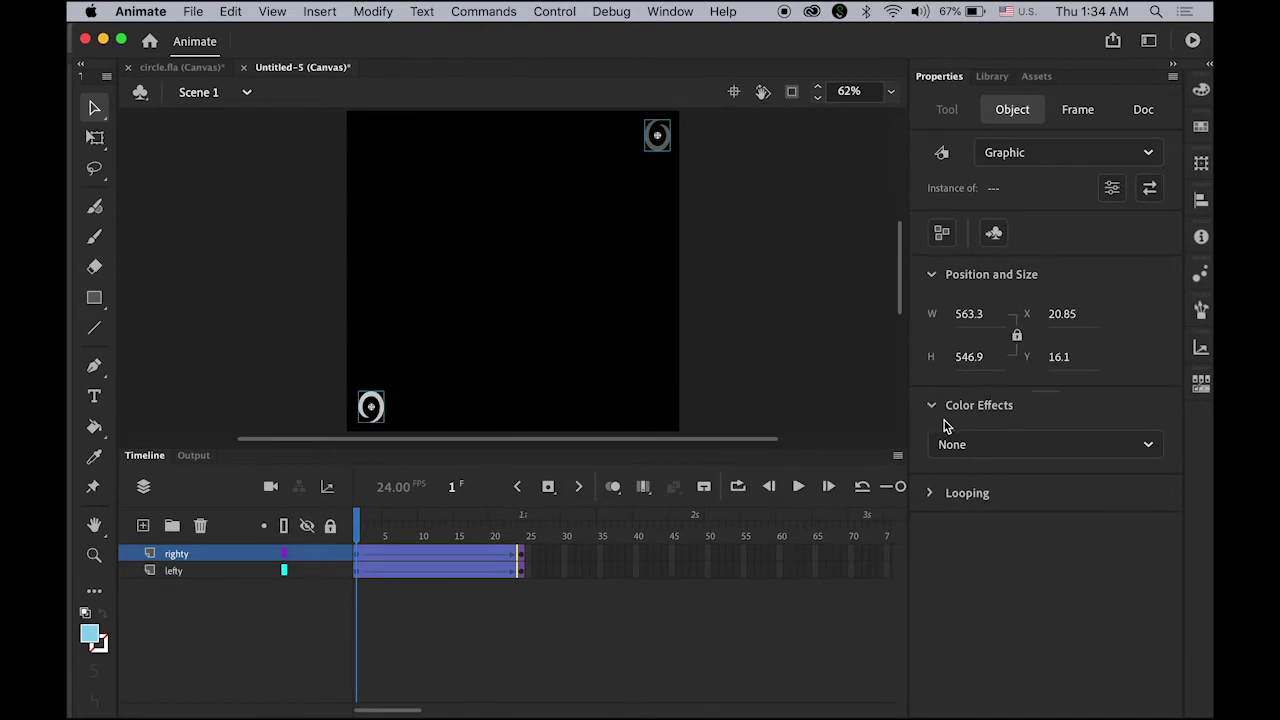
{"action": "left_click", "coordinate": [1150, 448]}
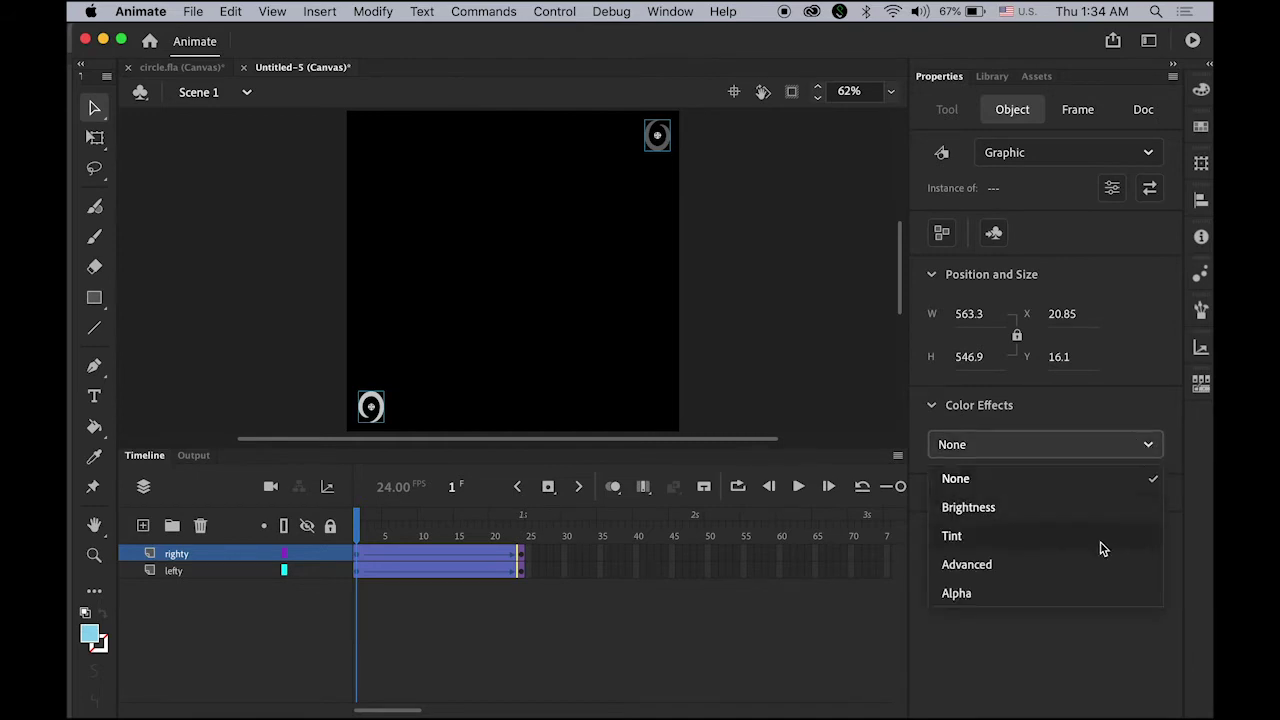
{"action": "left_click", "coordinate": [1100, 594]}
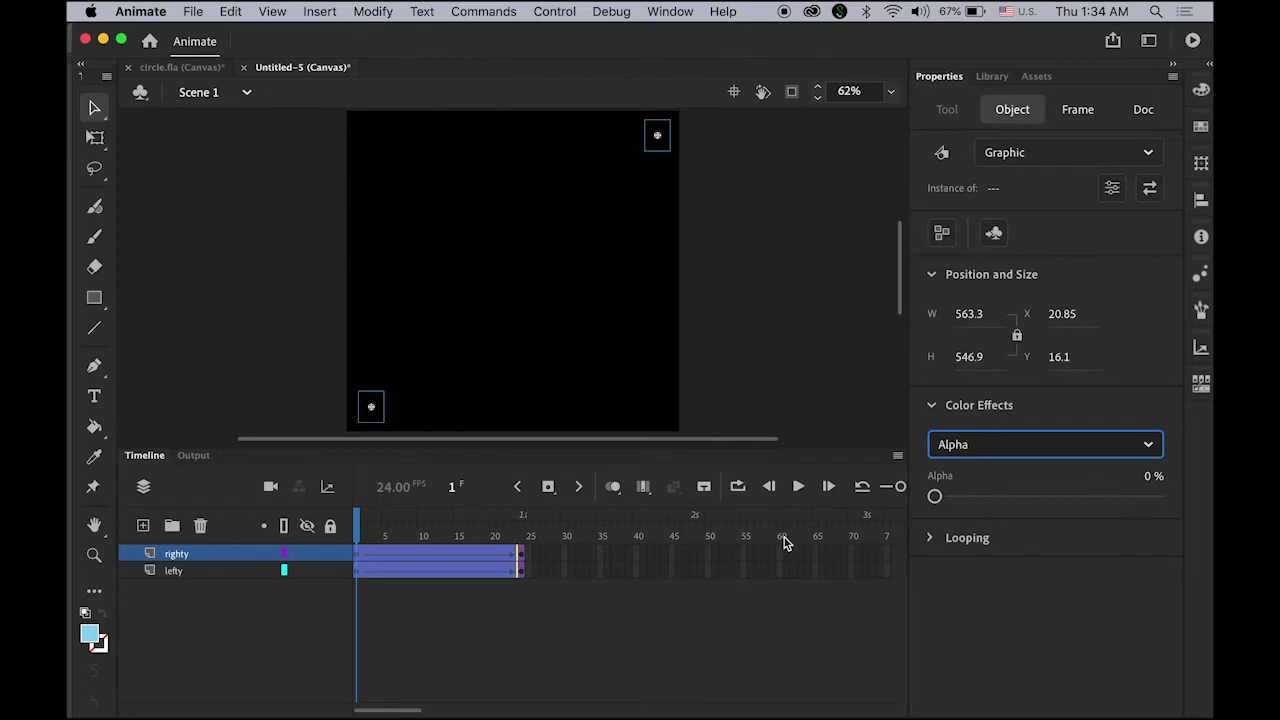
{"action": "left_click", "coordinate": [786, 390]}
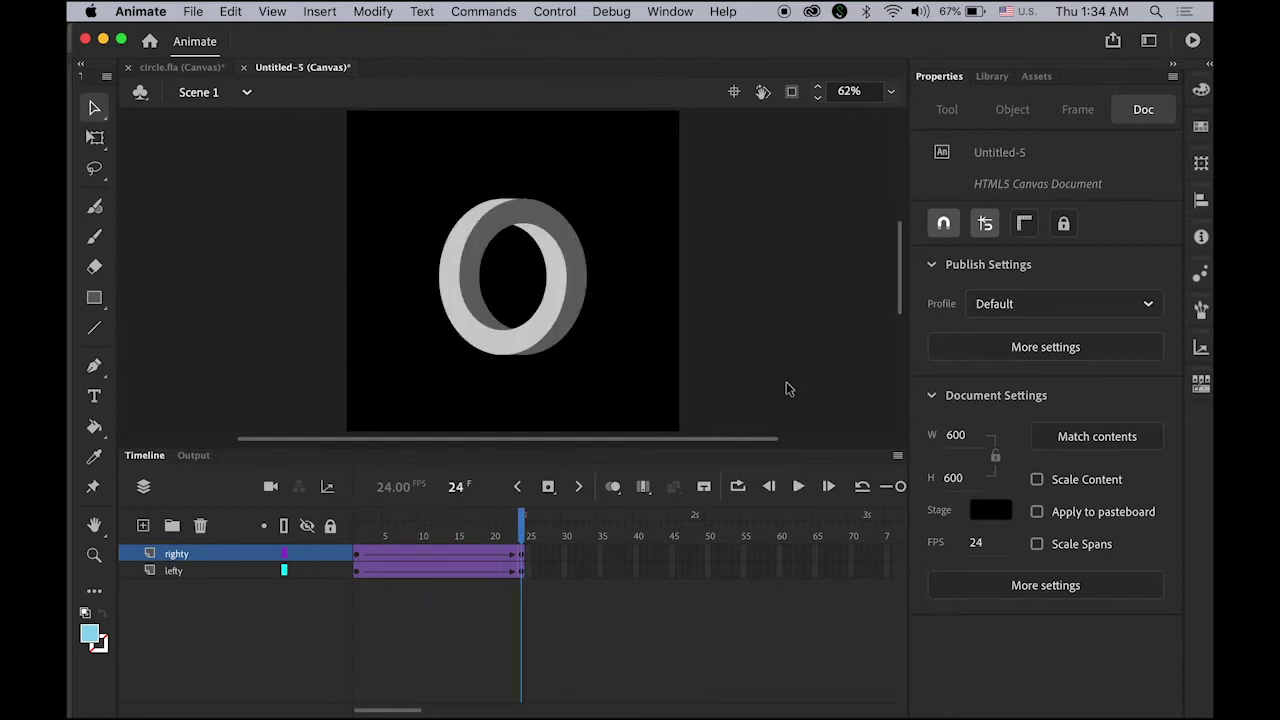
Step: Add a new layer above righty and lefty and rename Layer_3 to 'color'
{"action": "left_click", "coordinate": [142, 527]}
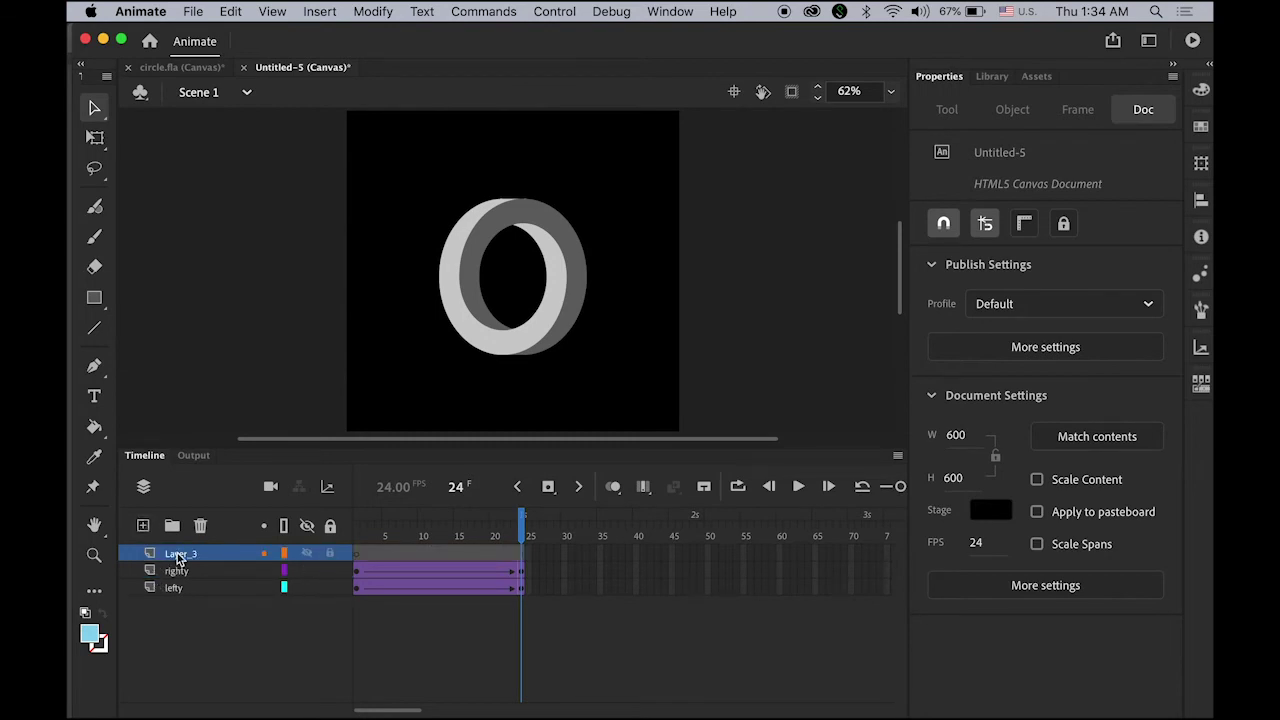
{"action": "double_click", "coordinate": [178, 556]}
{"action": "type", "text": "color"}
{"action": "key", "text": "Return"}
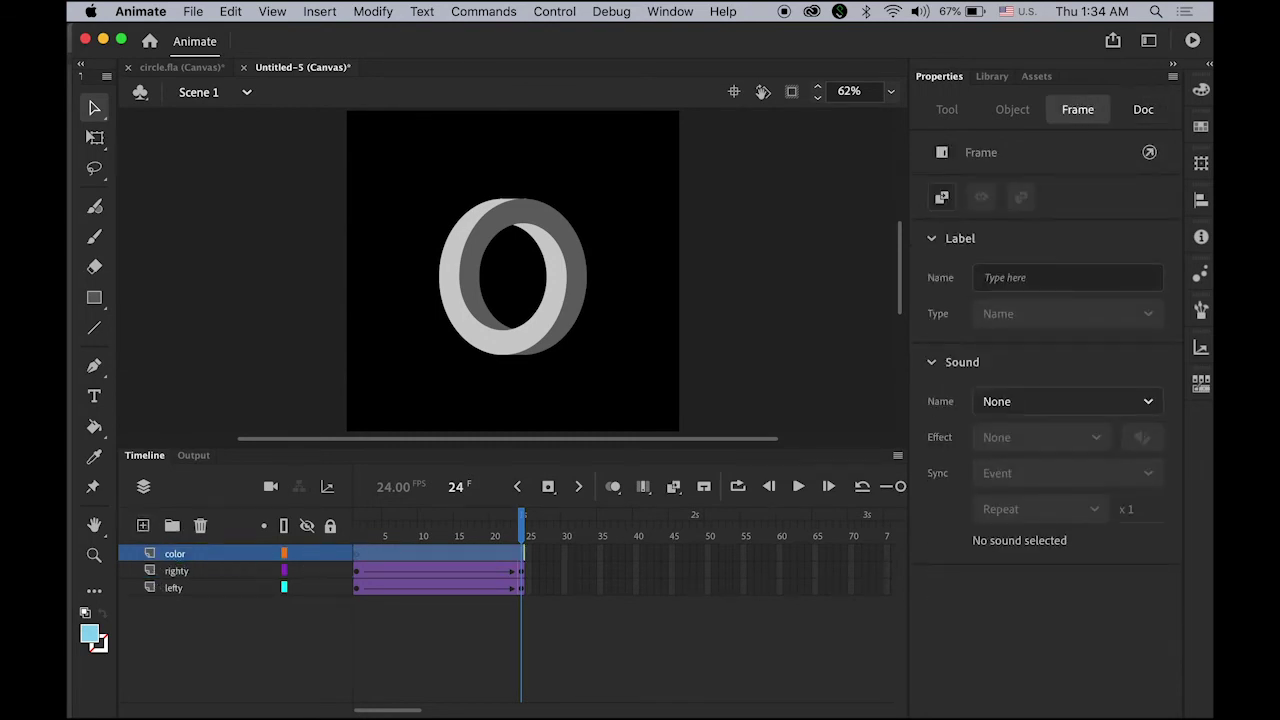
{"action": "left_click", "coordinate": [519, 553]}
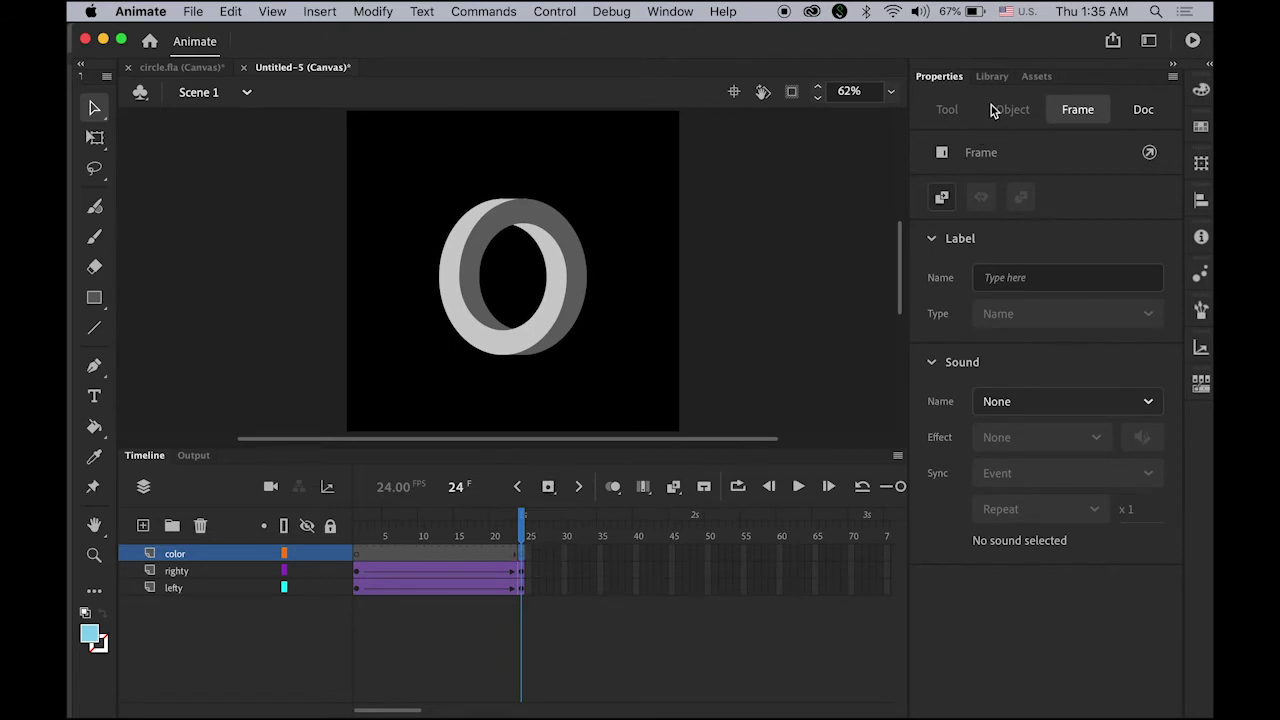
Step: Drag circle.png from the Library onto the stage and nudge it to cover the grey ring
{"action": "left_click", "coordinate": [993, 78]}
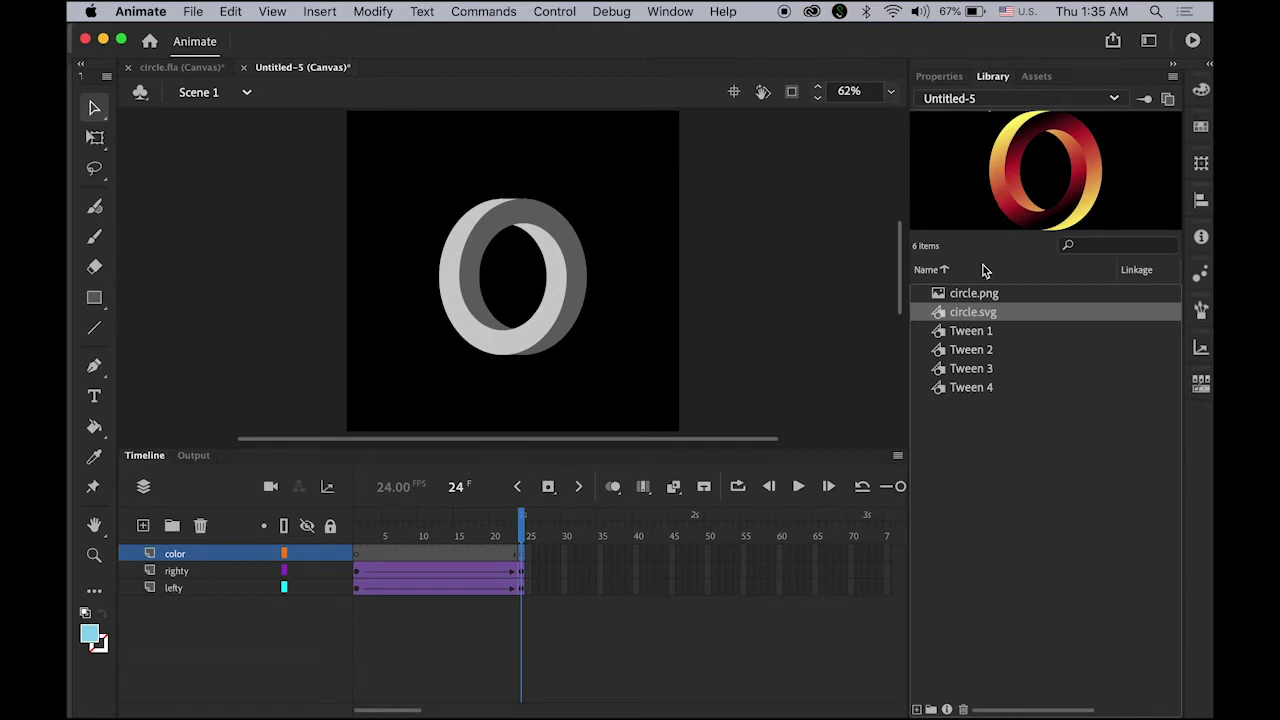
{"action": "left_click", "coordinate": [940, 293]}
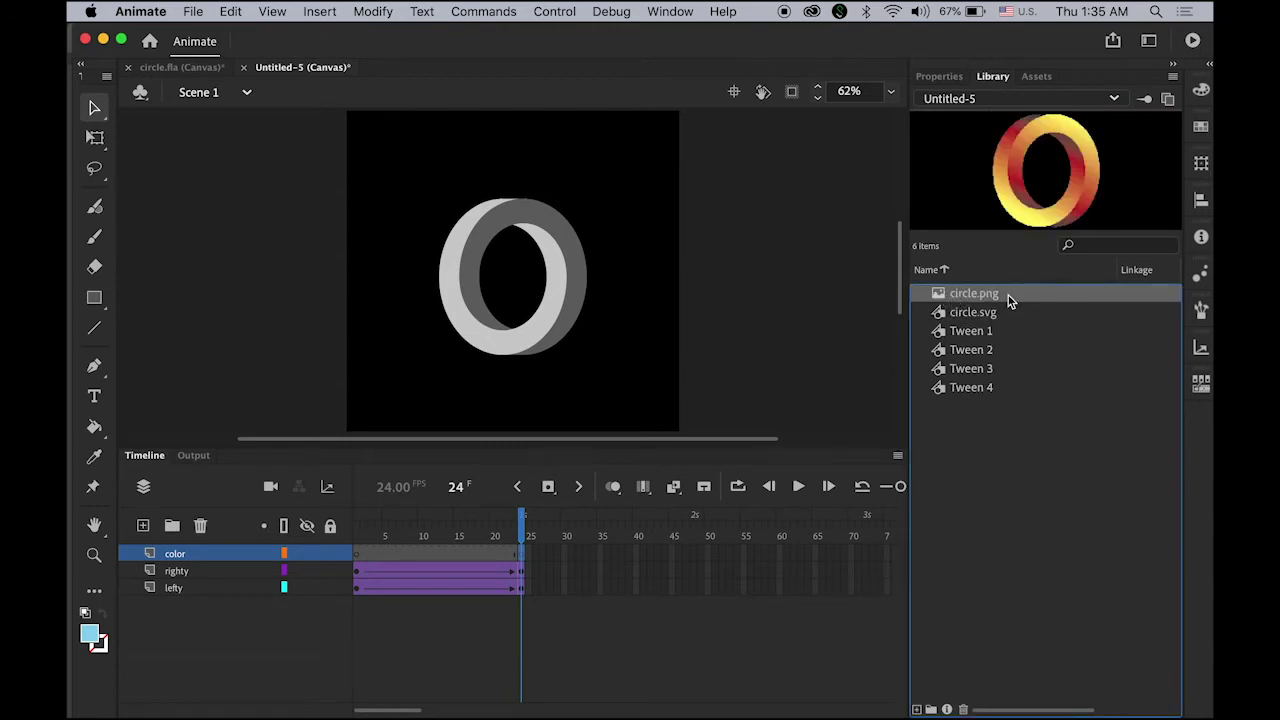
{"action": "left_click_drag", "start_coordinate": [942, 298], "coordinate": [546, 288]}
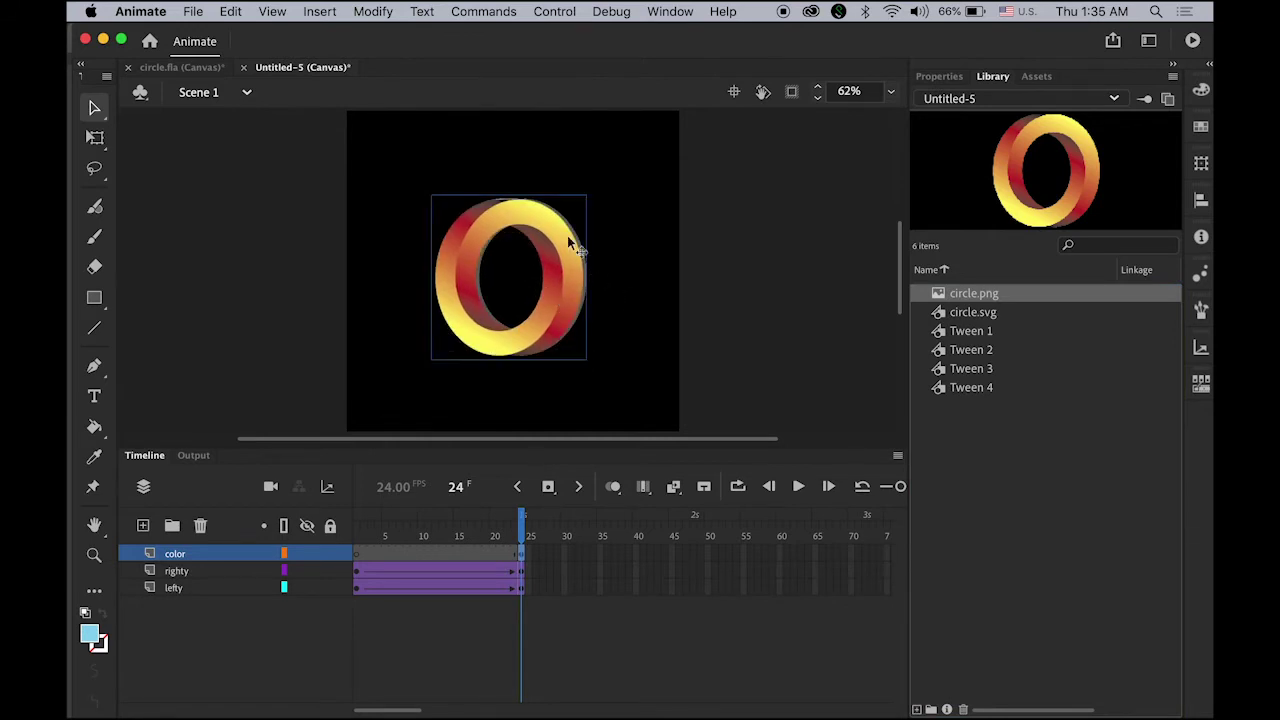
{"action": "scroll", "coordinate": [523, 206], "scroll_direction": "up", "scroll_amount": 2}
{"action": "scroll", "coordinate": [509, 297], "scroll_direction": "up", "scroll_amount": 2}
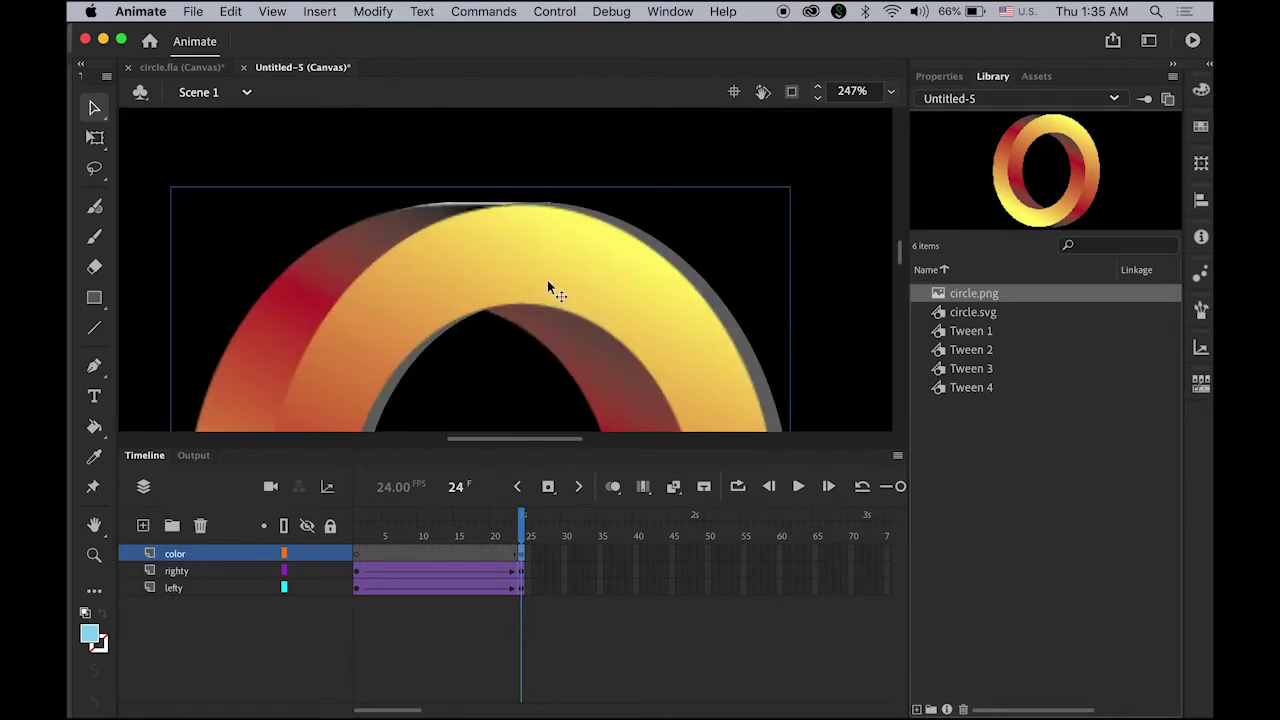
{"action": "left_click_drag", "start_coordinate": [547, 279], "coordinate": [564, 282]}
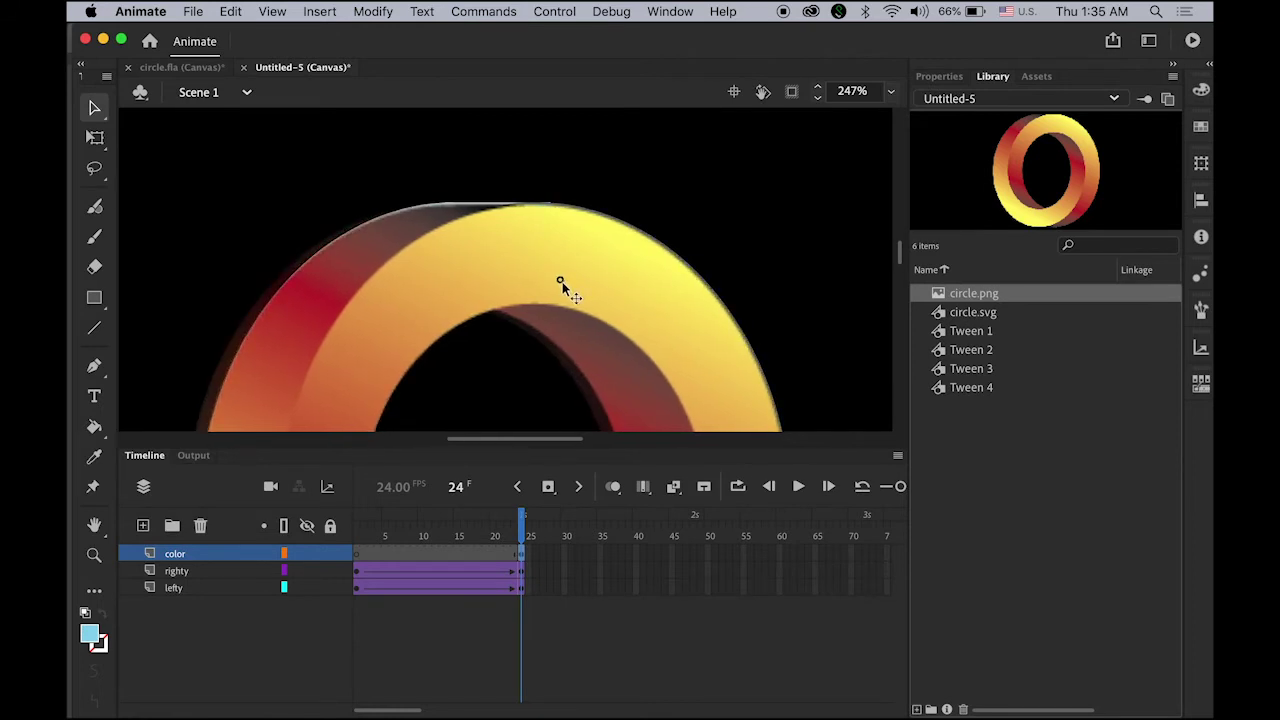
{"action": "left_click", "coordinate": [558, 281]}
{"action": "key", "text": "Up"}
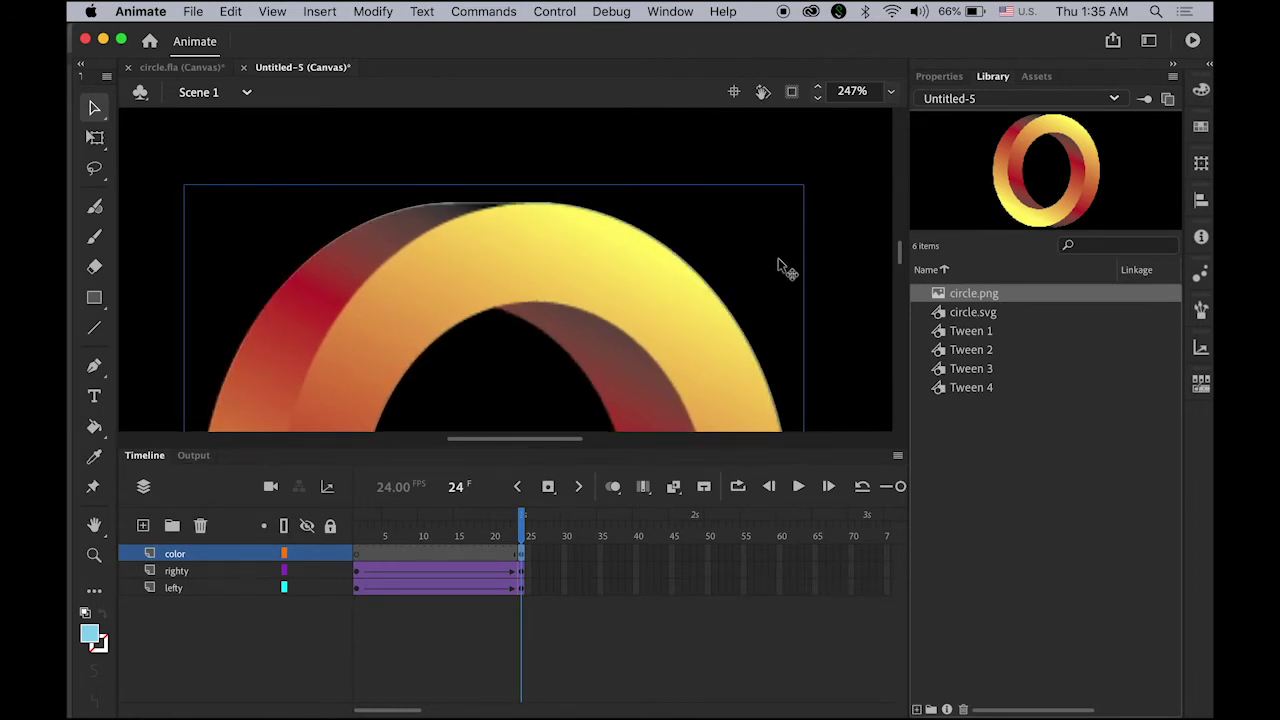
{"action": "key", "text": "Up"}
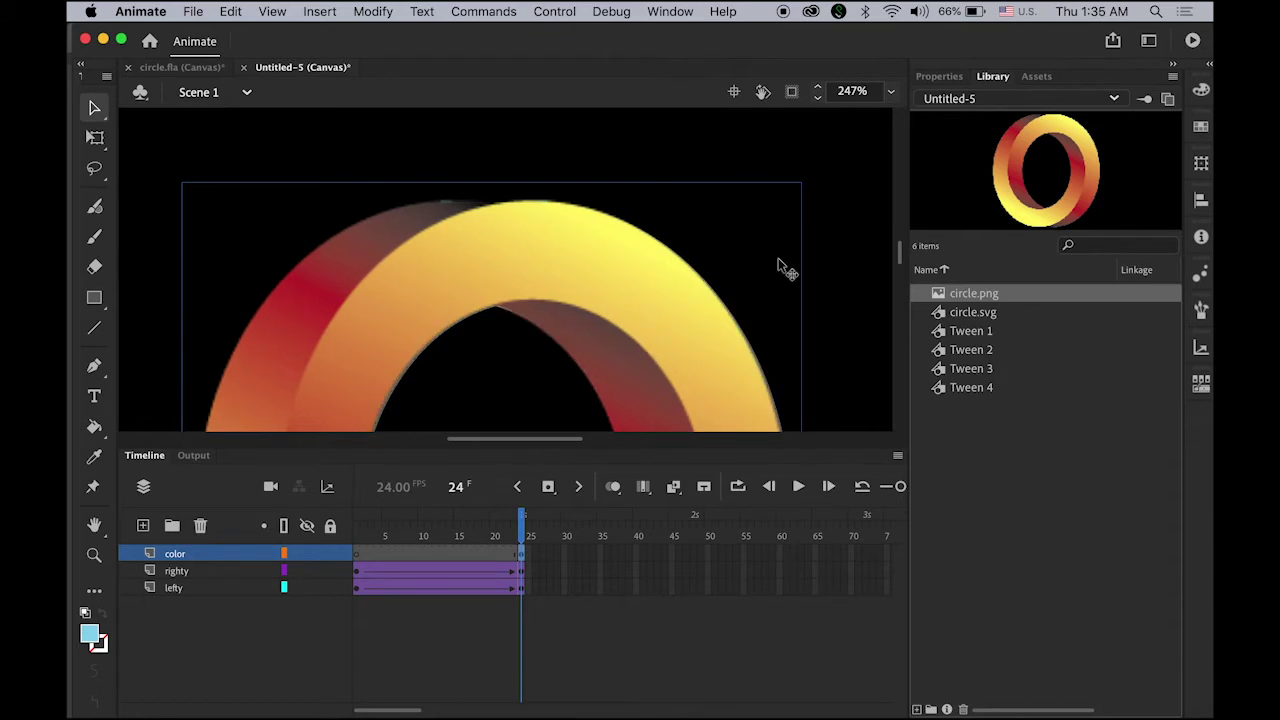
{"action": "key", "text": "Down"}
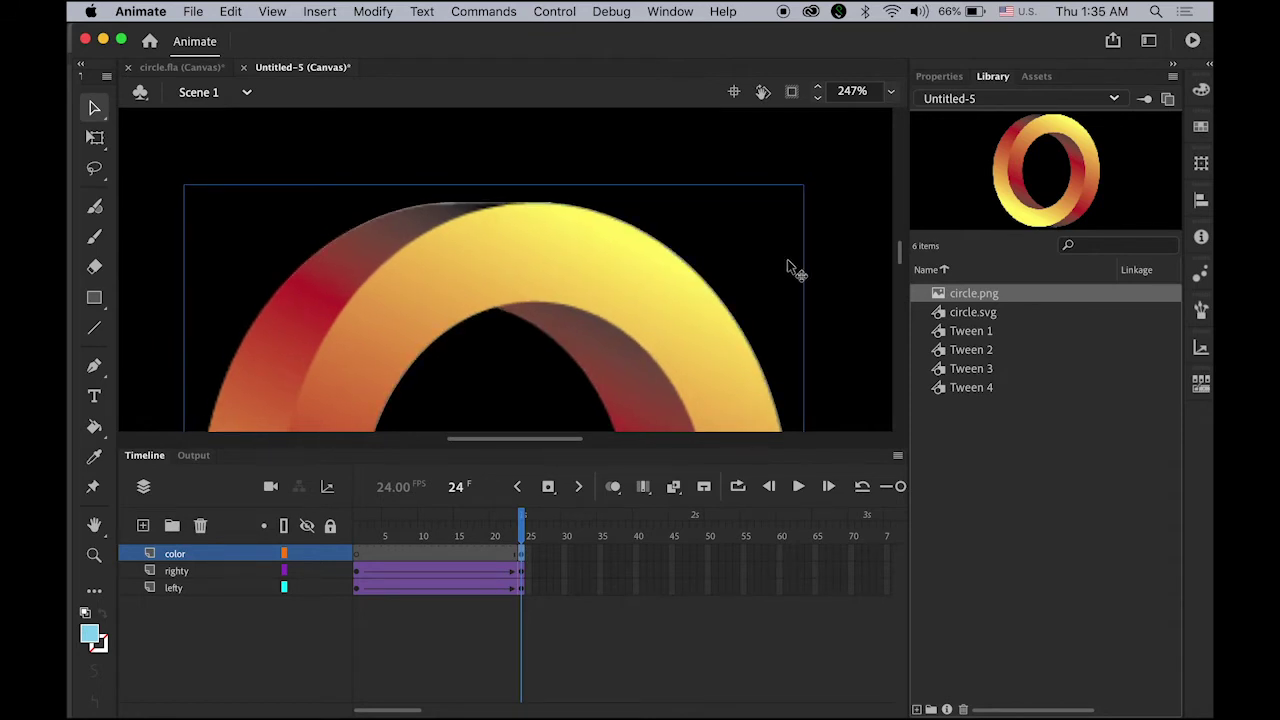
Step: Zoom back out to show the whole stage and deselect the gradient ring
{"action": "left_click", "coordinate": [94, 555]}
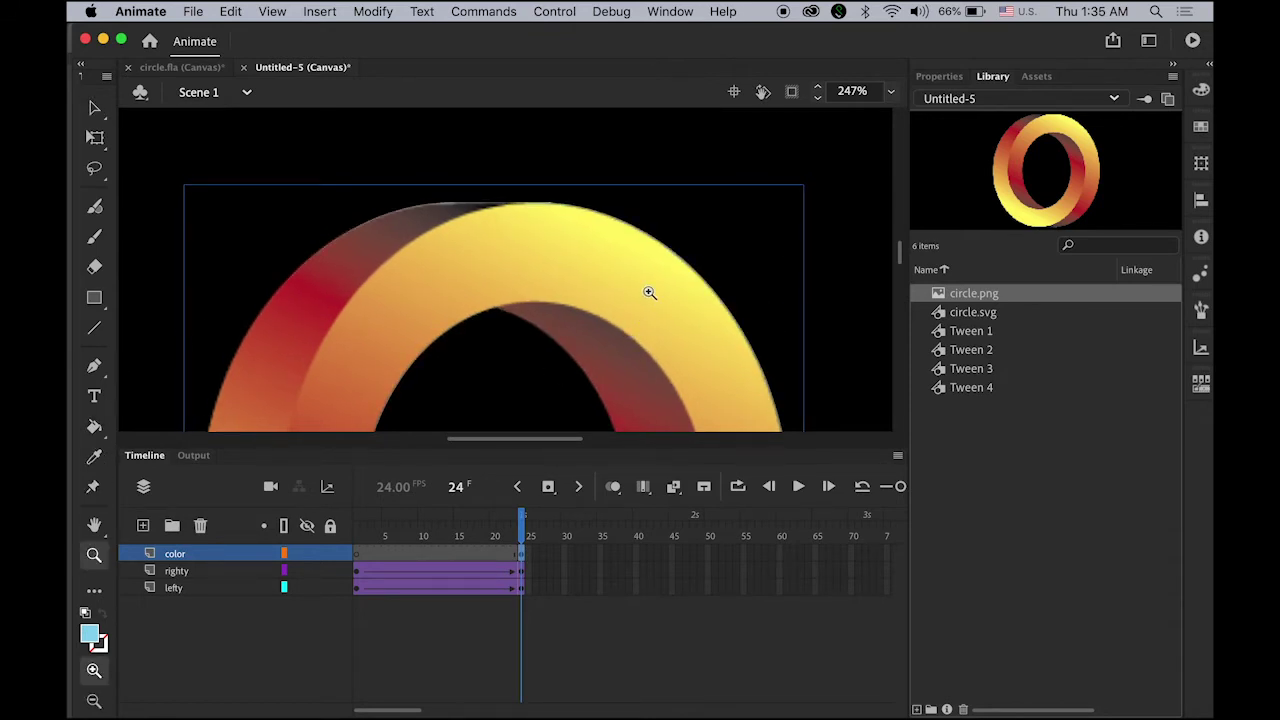
{"action": "left_click", "coordinate": [670, 283], "text": "alt"}
{"action": "left_click", "coordinate": [511, 329], "text": "alt"}
{"action": "left_click_drag", "start_coordinate": [511, 331], "coordinate": [583, 299]}
{"action": "left_click", "coordinate": [94, 107]}
{"action": "left_click", "coordinate": [255, 205]}
{"action": "left_click", "coordinate": [477, 301]}
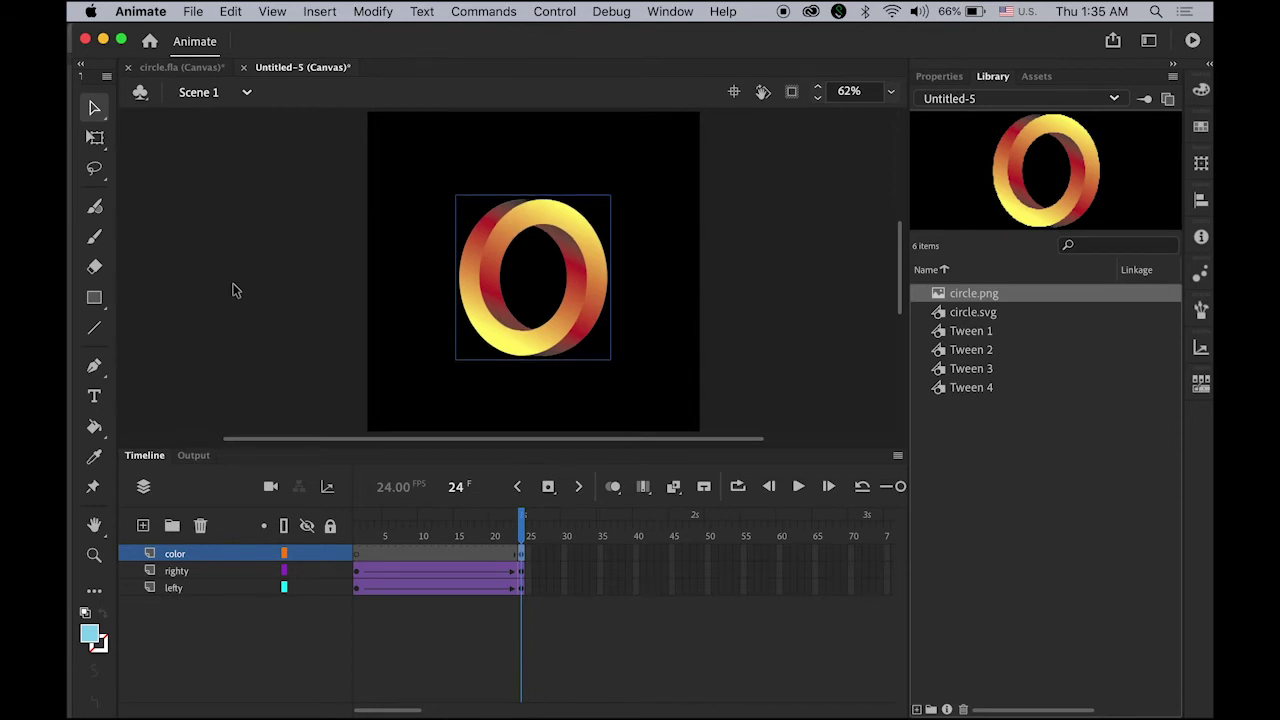
{"action": "left_click", "coordinate": [310, 287]}
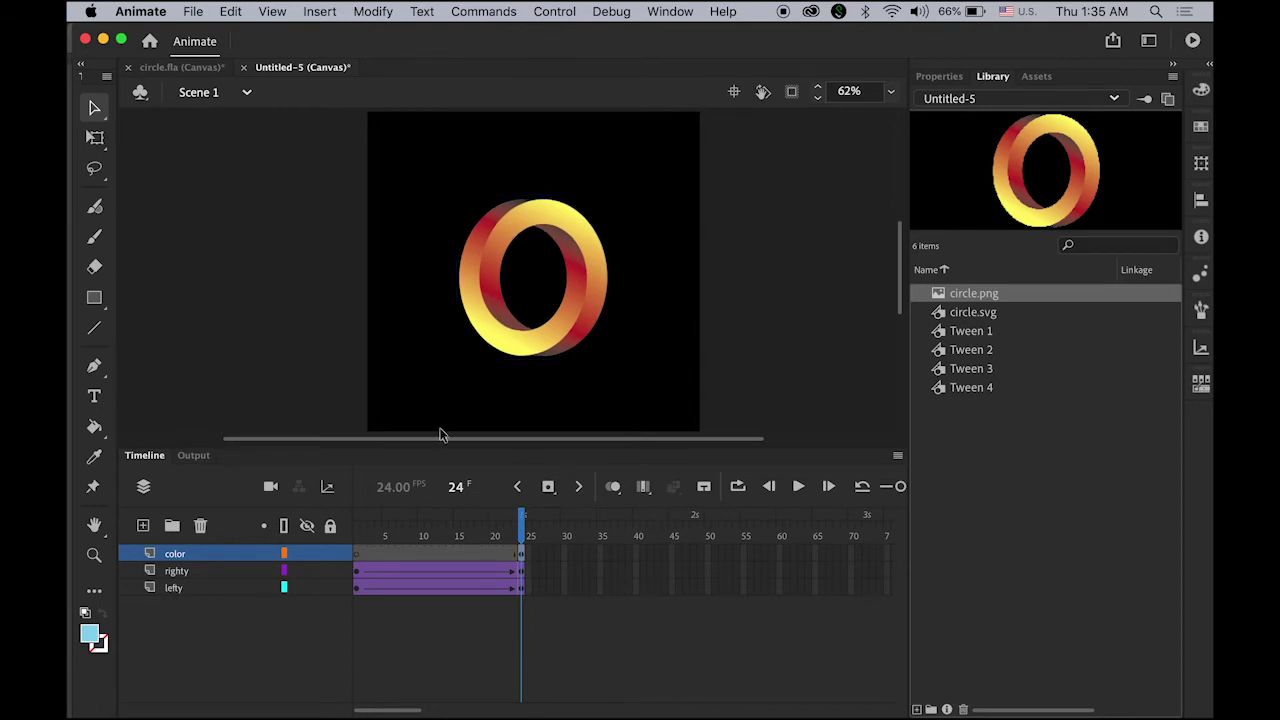
Step: Insert keyframes at frame 48 on the color, righty and lefty layers
{"action": "left_click", "coordinate": [362, 530]}
{"action": "left_click_drag", "start_coordinate": [405, 533], "coordinate": [537, 538]}
{"action": "left_click", "coordinate": [696, 556]}
{"action": "left_click", "coordinate": [694, 589], "text": "shift"}
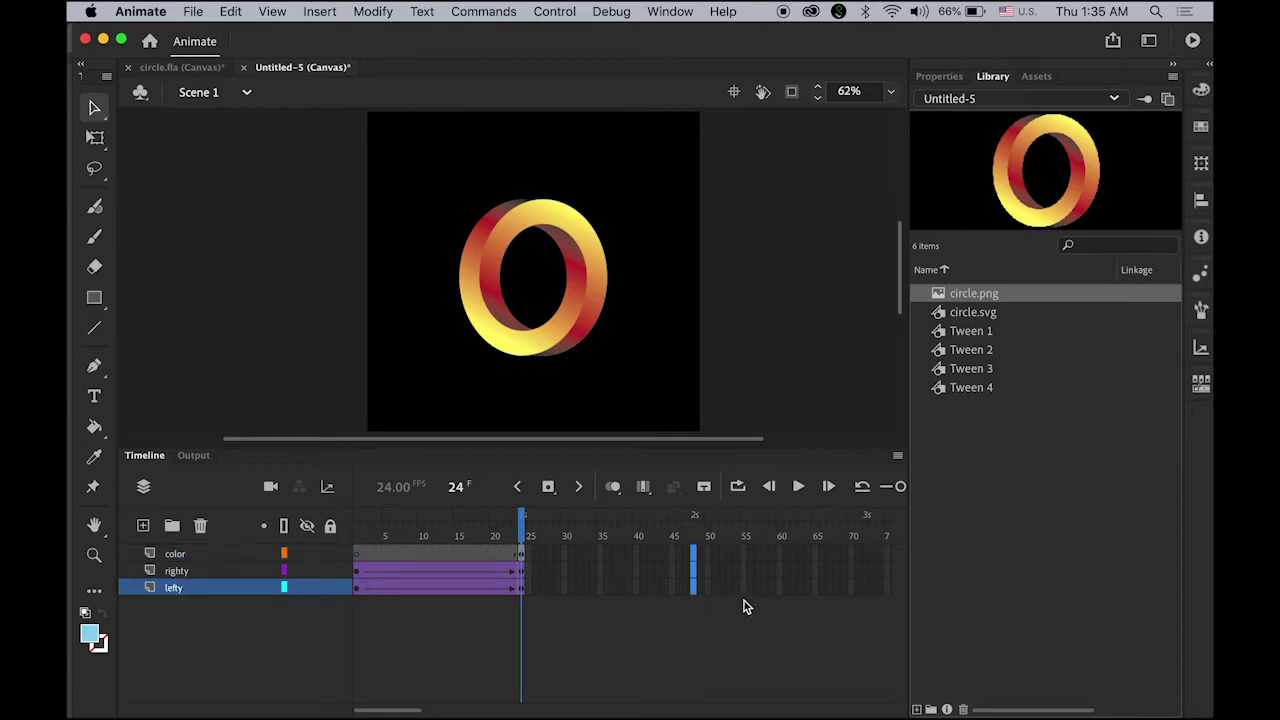
{"action": "left_click", "coordinate": [700, 608]}
{"action": "left_click", "coordinate": [694, 589]}
{"action": "left_click_drag", "start_coordinate": [692, 590], "coordinate": [697, 560]}
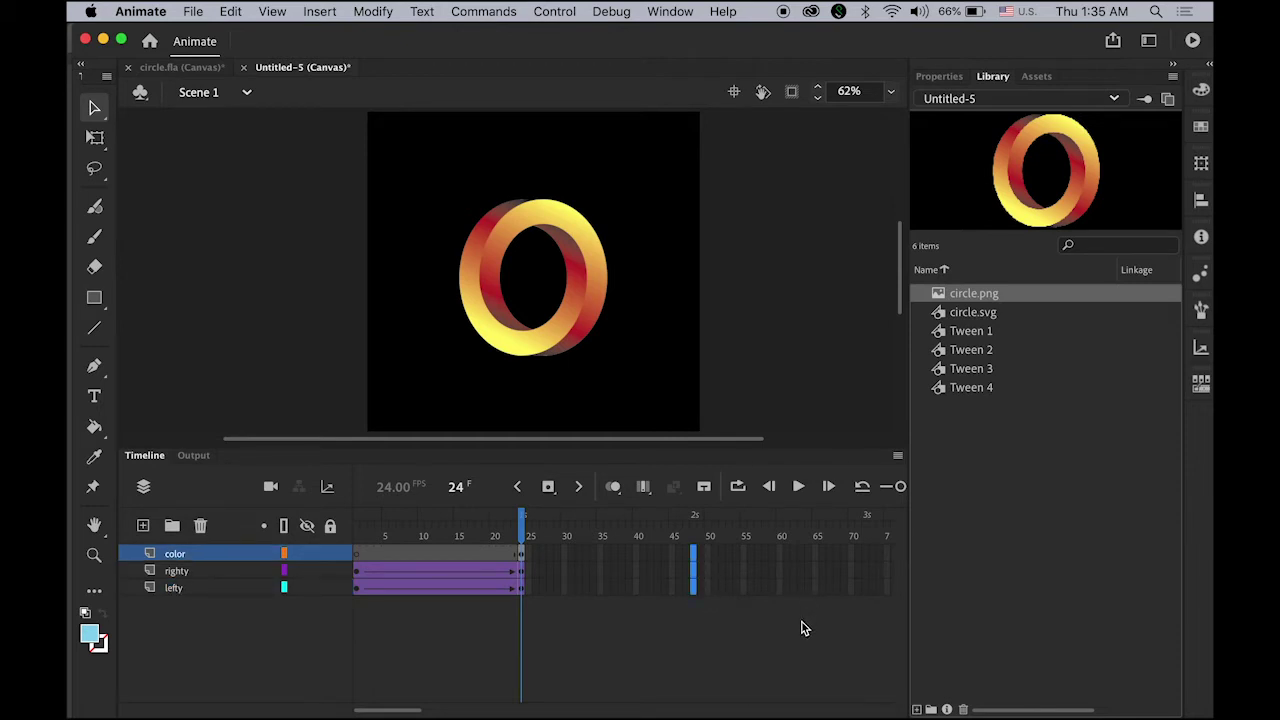
{"action": "left_click", "coordinate": [548, 487]}
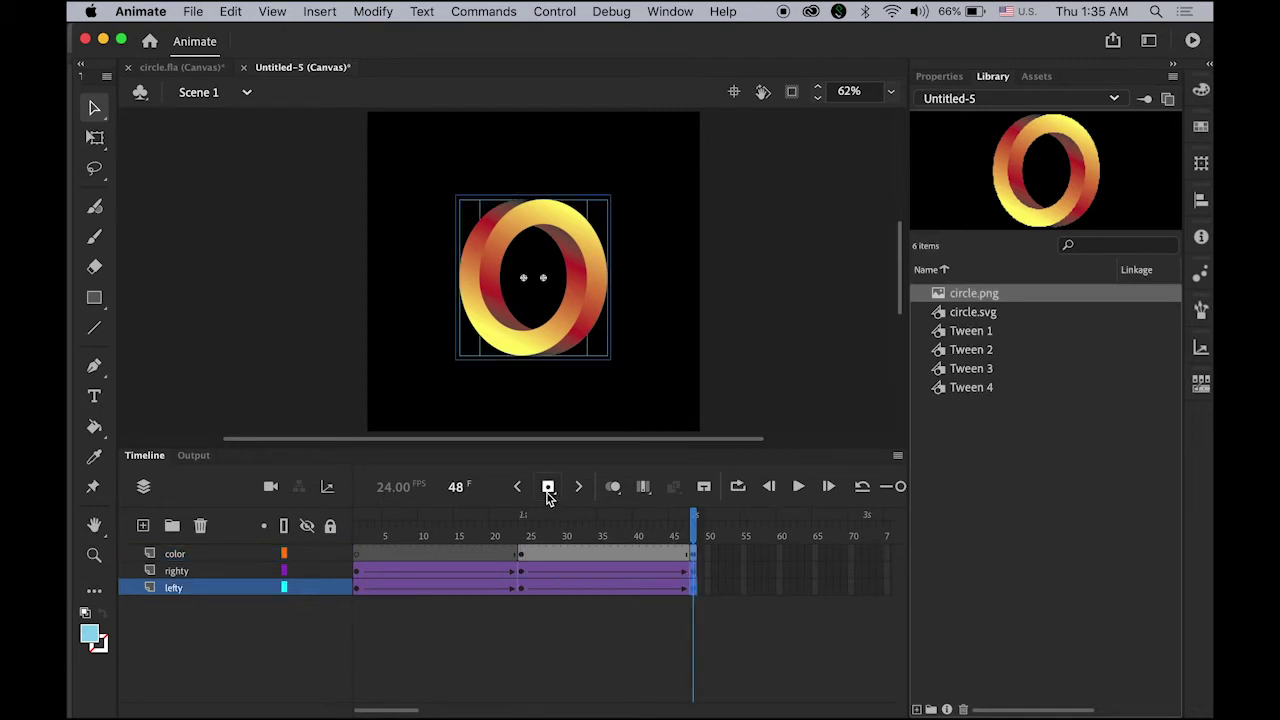
Step: Scrub the playhead around frames 21–25 to preview the rings coming together
{"action": "left_click", "coordinate": [847, 347]}
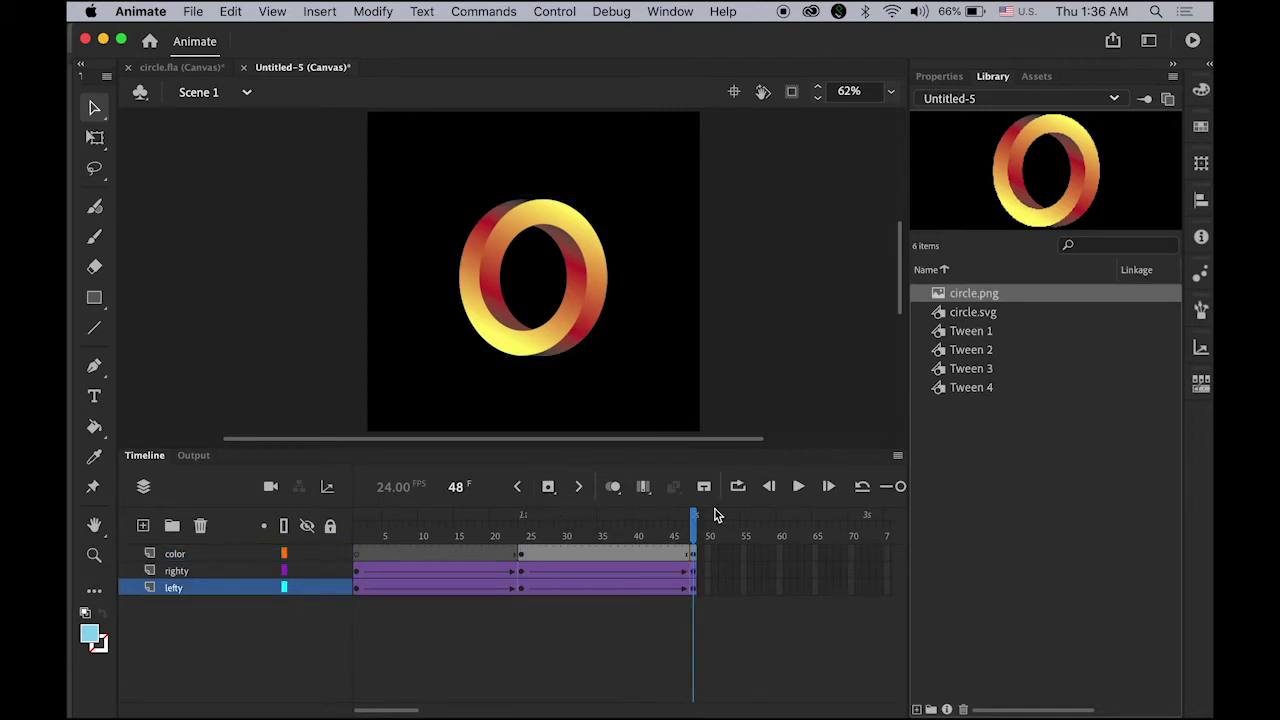
{"action": "left_click", "coordinate": [519, 535]}
{"action": "mouse_move", "coordinate": [519, 535]}
{"action": "left_mouse_down"}
{"action": "mouse_move", "coordinate": [443, 535]}
{"action": "mouse_move", "coordinate": [505, 540]}
{"action": "left_mouse_up"}
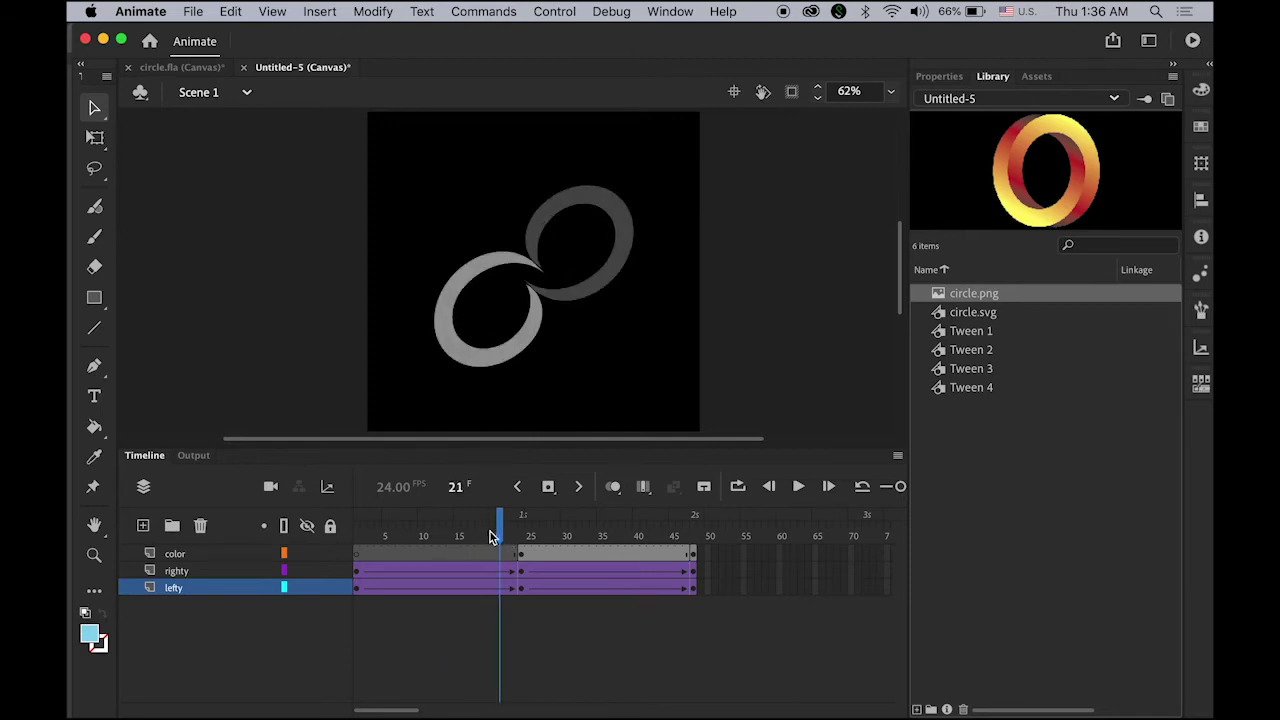
{"action": "left_click", "coordinate": [512, 537]}
{"action": "left_click_drag", "start_coordinate": [512, 537], "coordinate": [524, 540]}
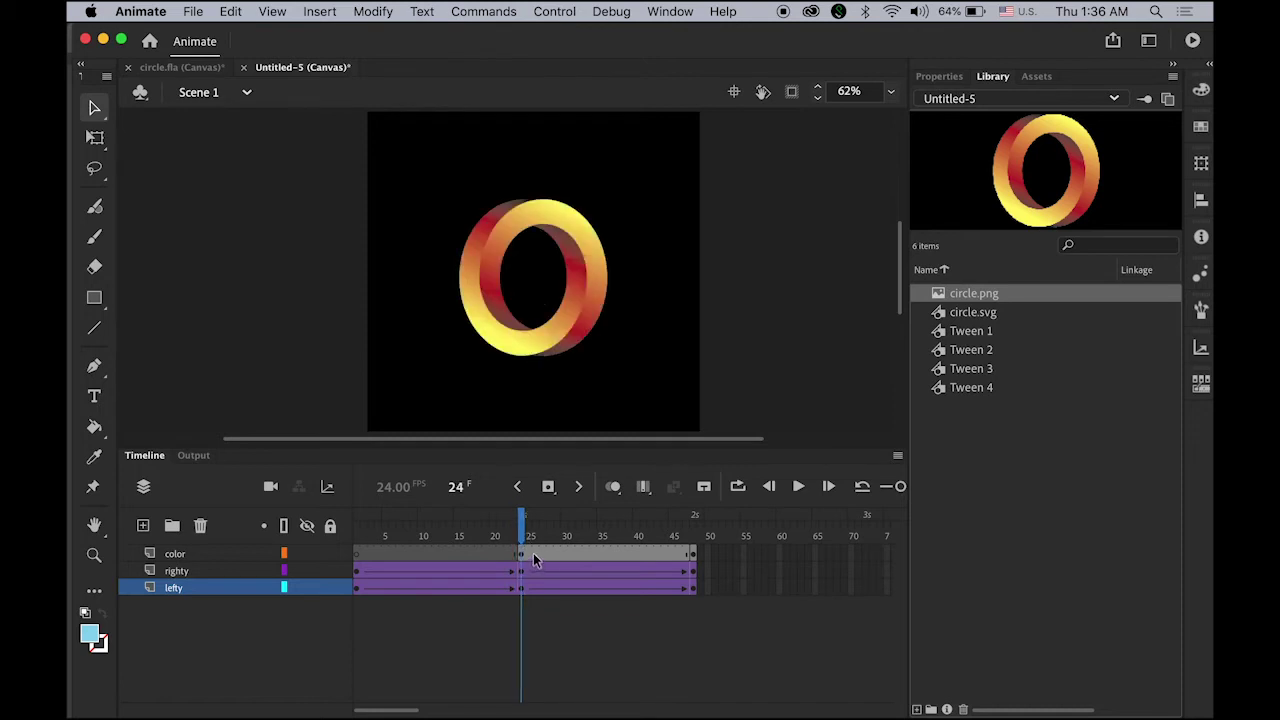
Step: Hide the color layer and set the grey ring halves at frame 48 to Alpha 0%
{"action": "left_click", "coordinate": [308, 554]}
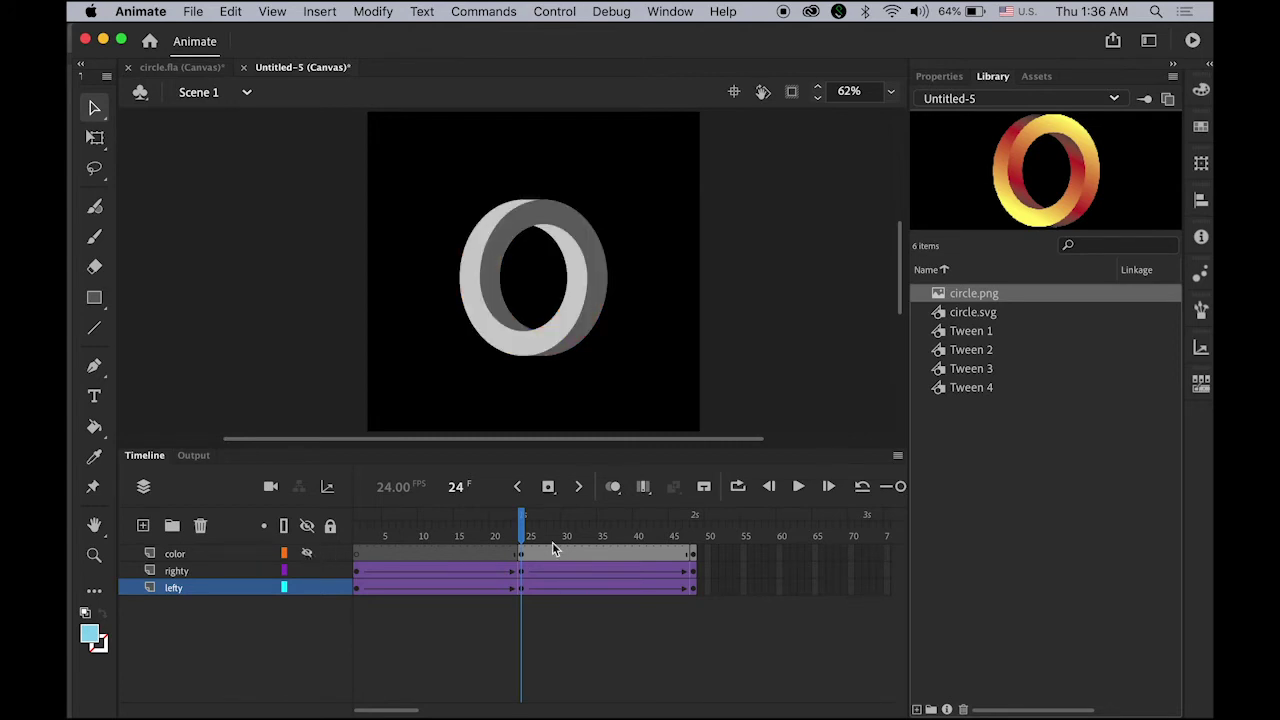
{"action": "left_click_drag", "start_coordinate": [524, 530], "coordinate": [696, 545]}
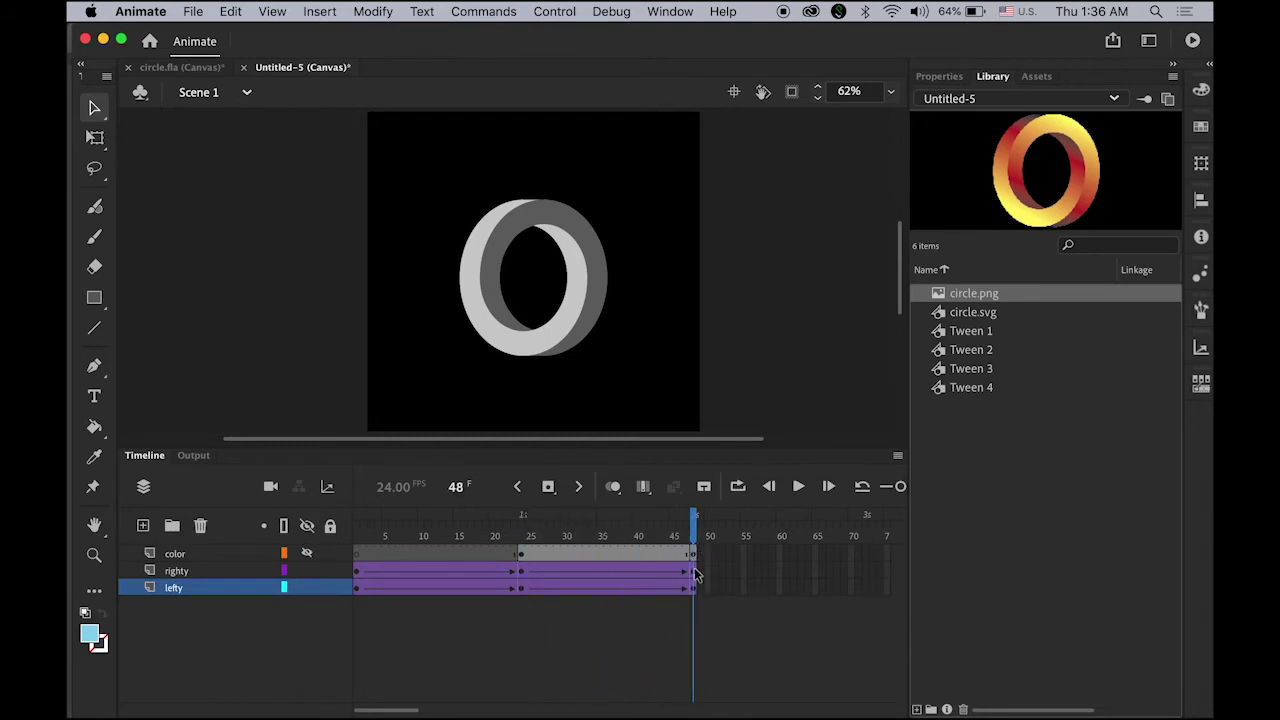
{"action": "left_click_drag", "start_coordinate": [412, 165], "coordinate": [666, 386]}
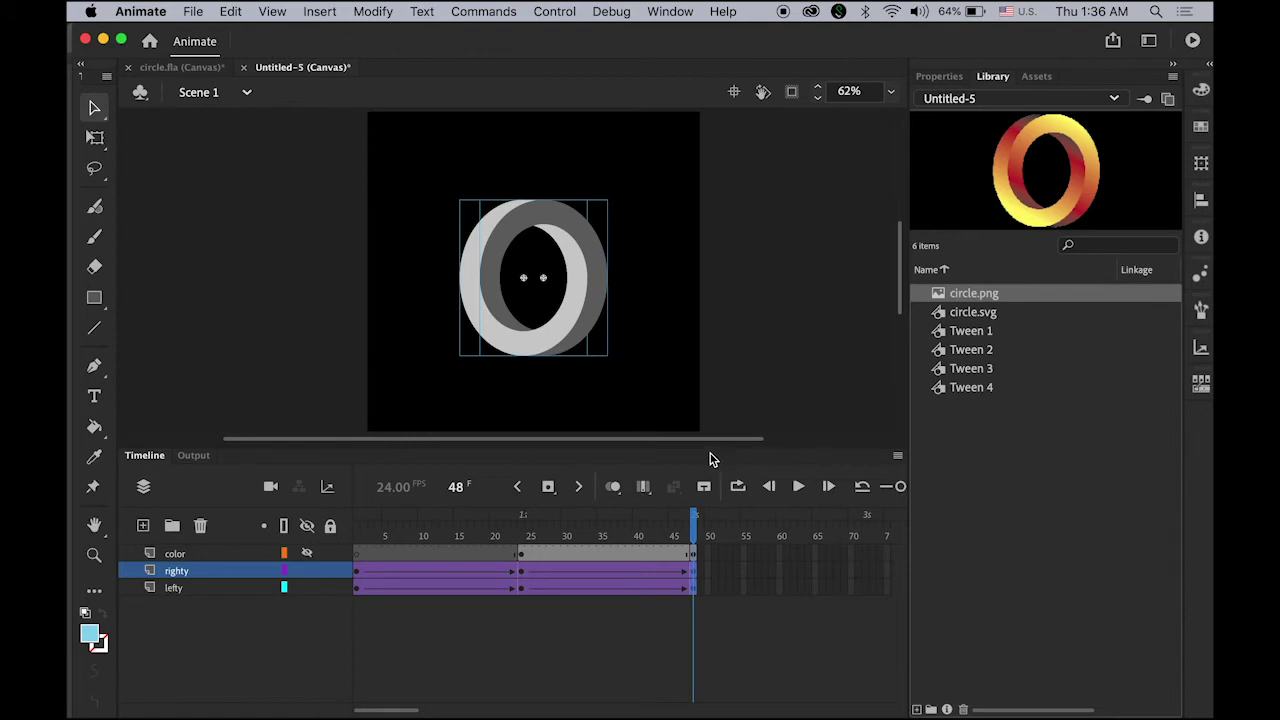
{"action": "left_click", "coordinate": [946, 77]}
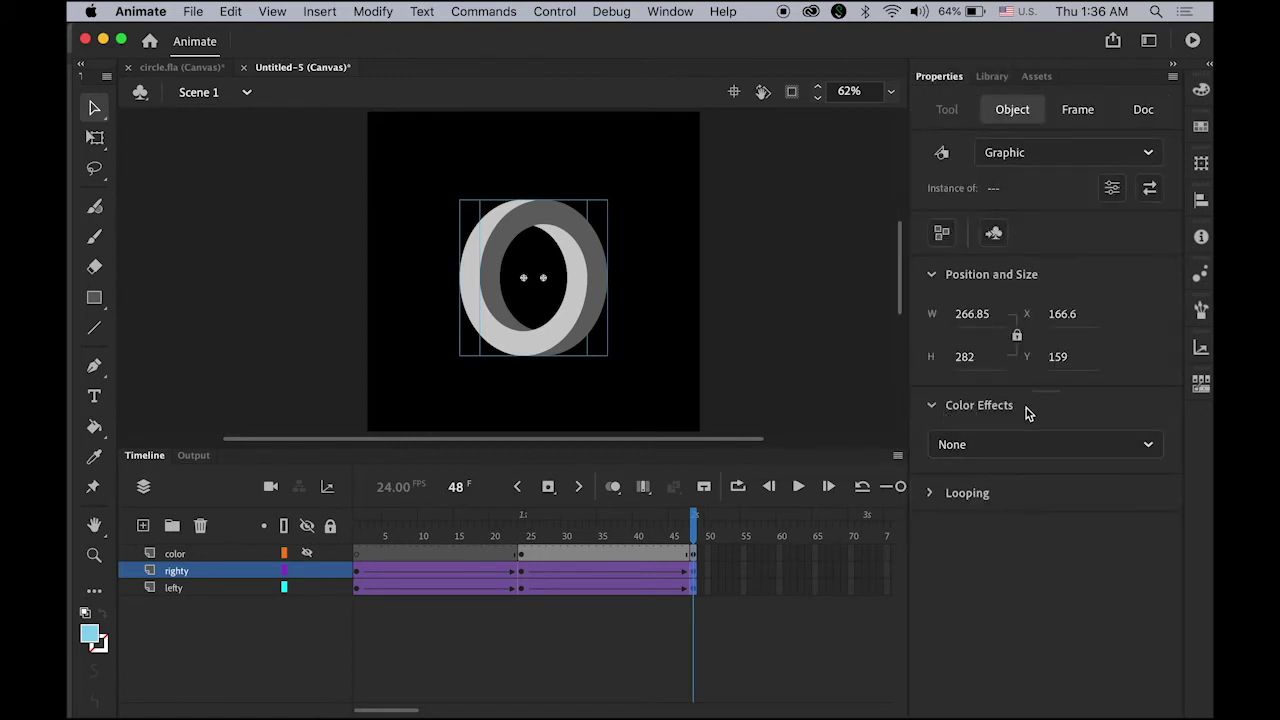
{"action": "left_click", "coordinate": [1150, 447]}
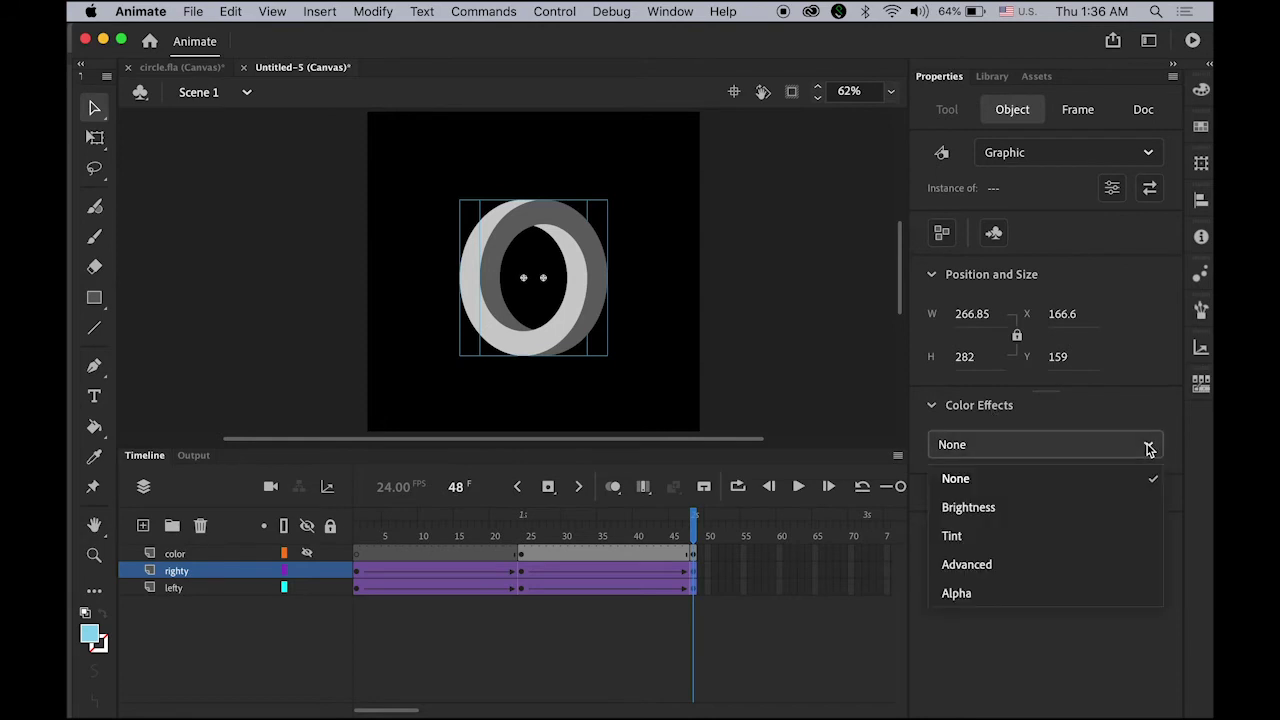
{"action": "left_click", "coordinate": [1040, 600]}
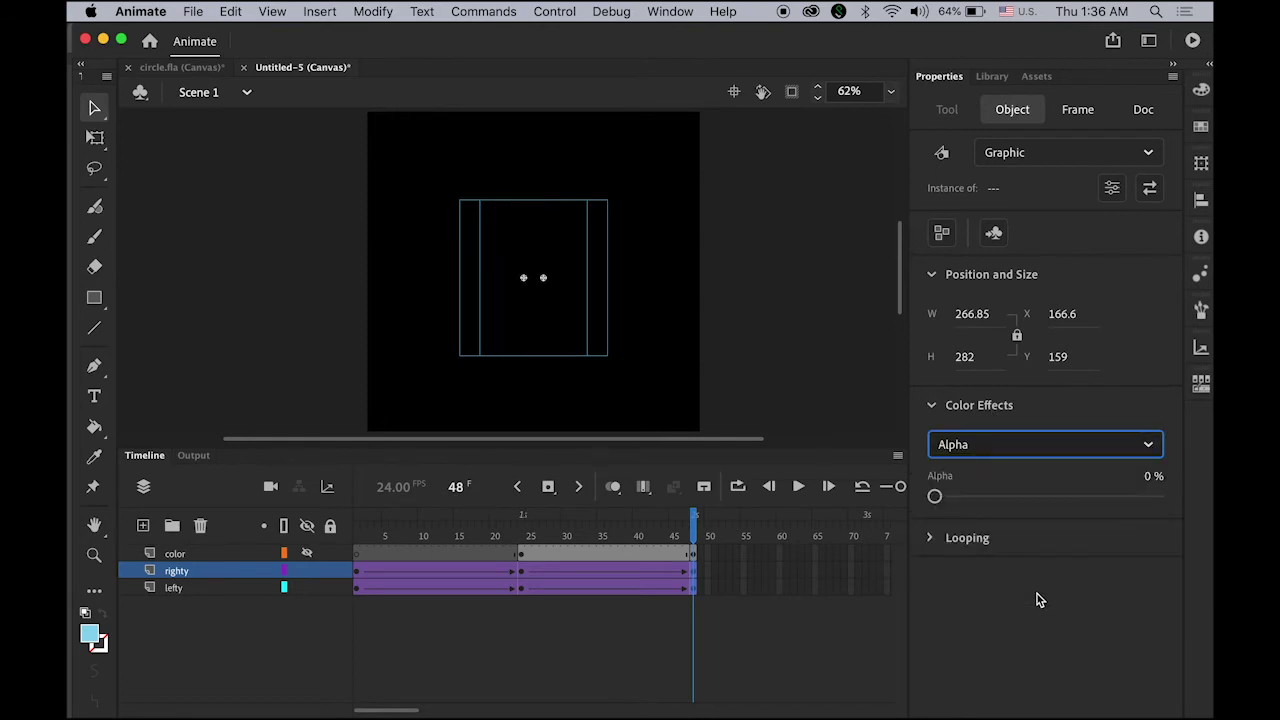
{"action": "left_click_drag", "start_coordinate": [694, 522], "coordinate": [530, 535]}
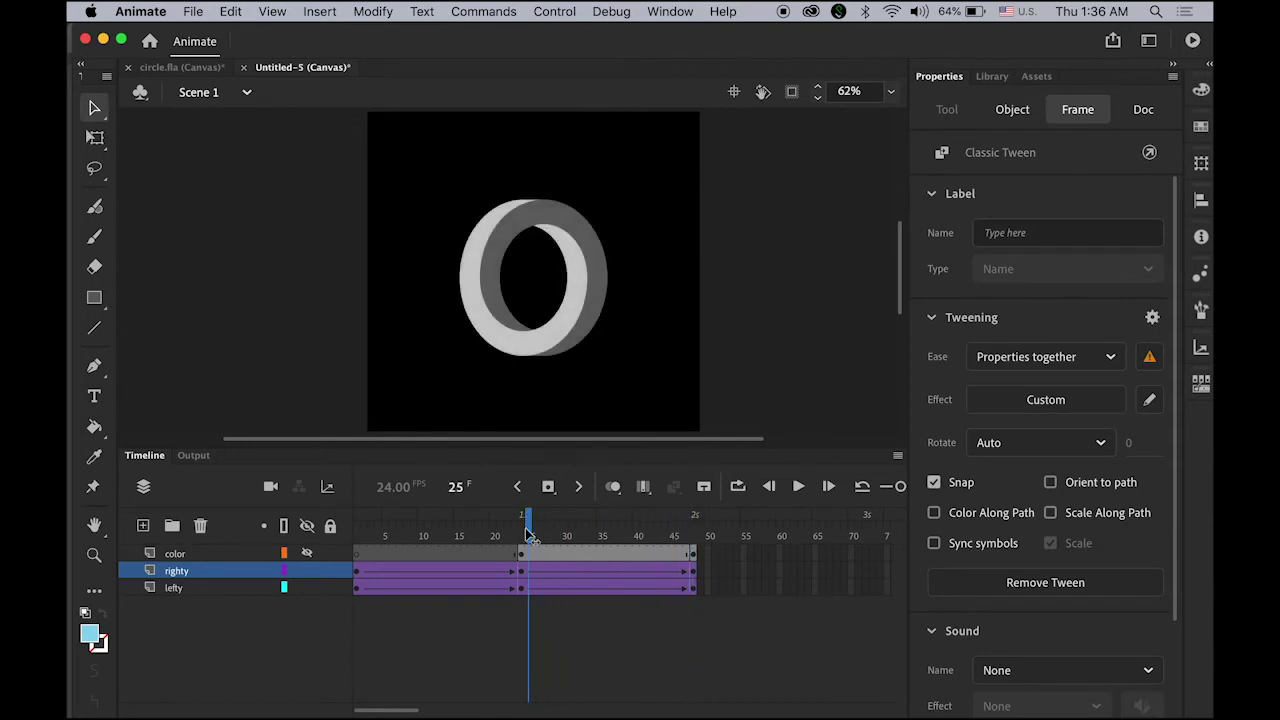
Step: Show the color layer again and give its frames a Classic Tween
{"action": "left_click", "coordinate": [308, 555]}
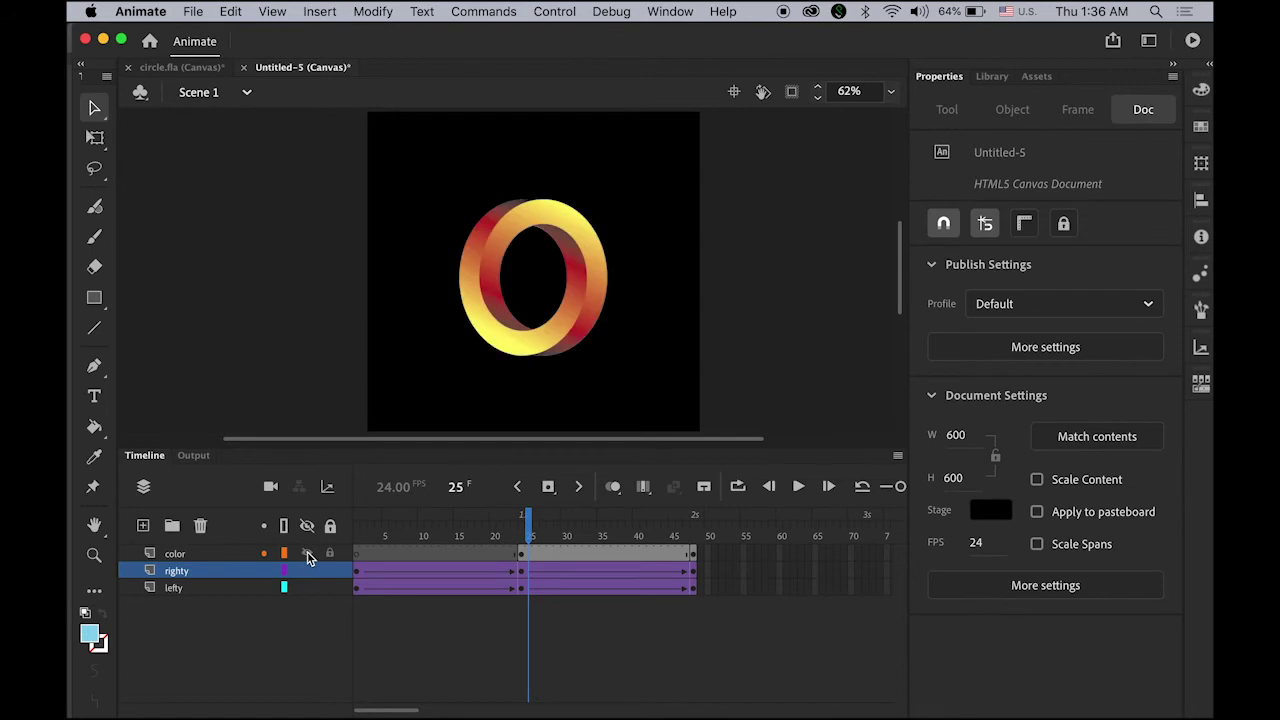
{"action": "left_click", "coordinate": [589, 534]}
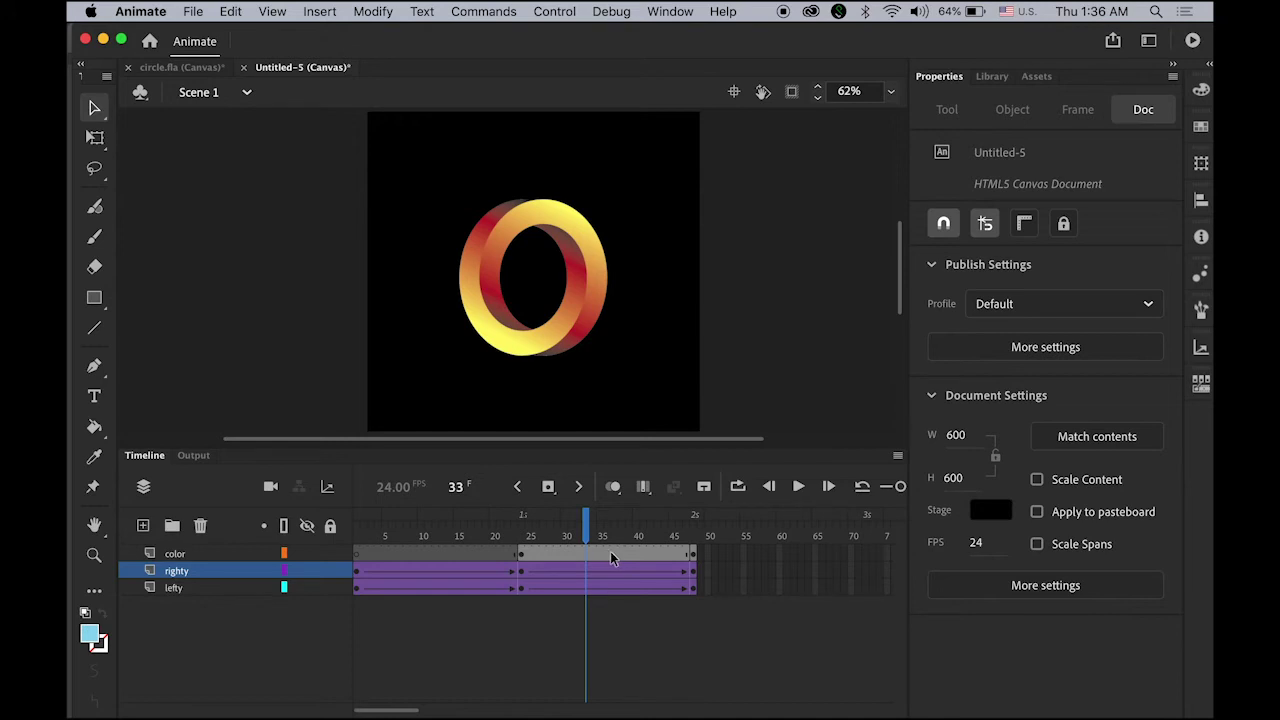
{"action": "right_click", "coordinate": [609, 553]}
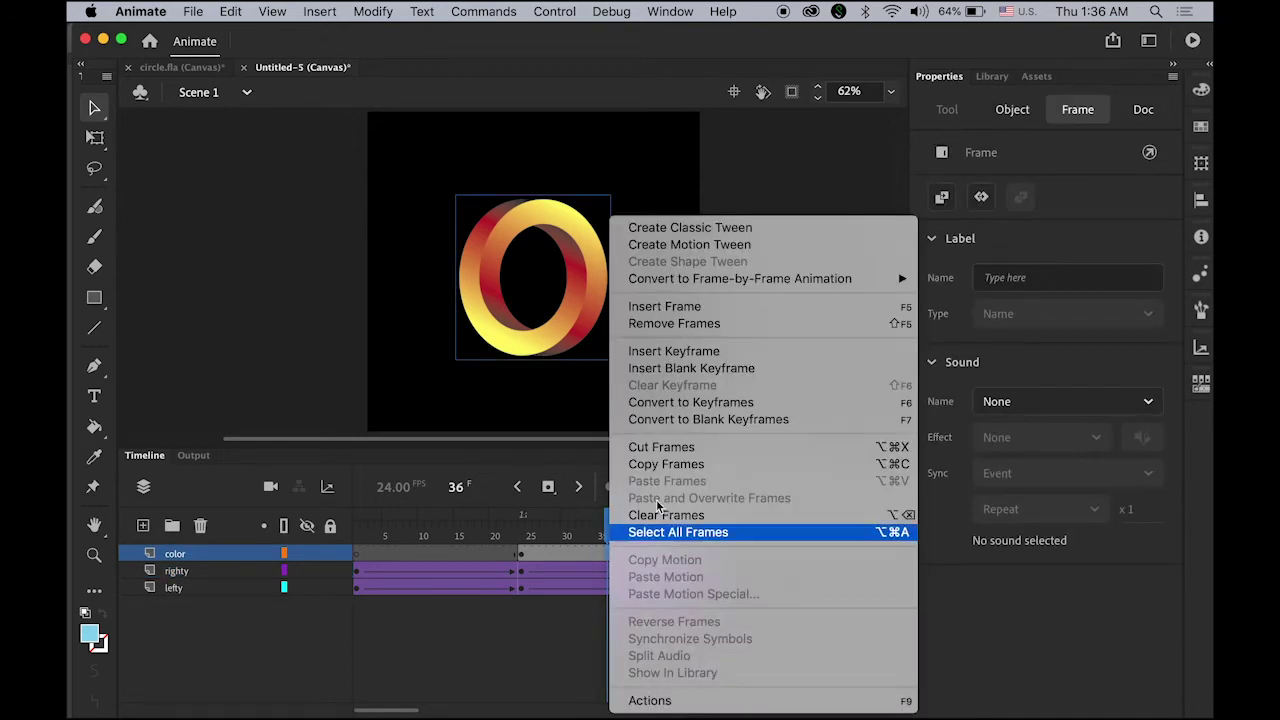
{"action": "left_click", "coordinate": [732, 228]}
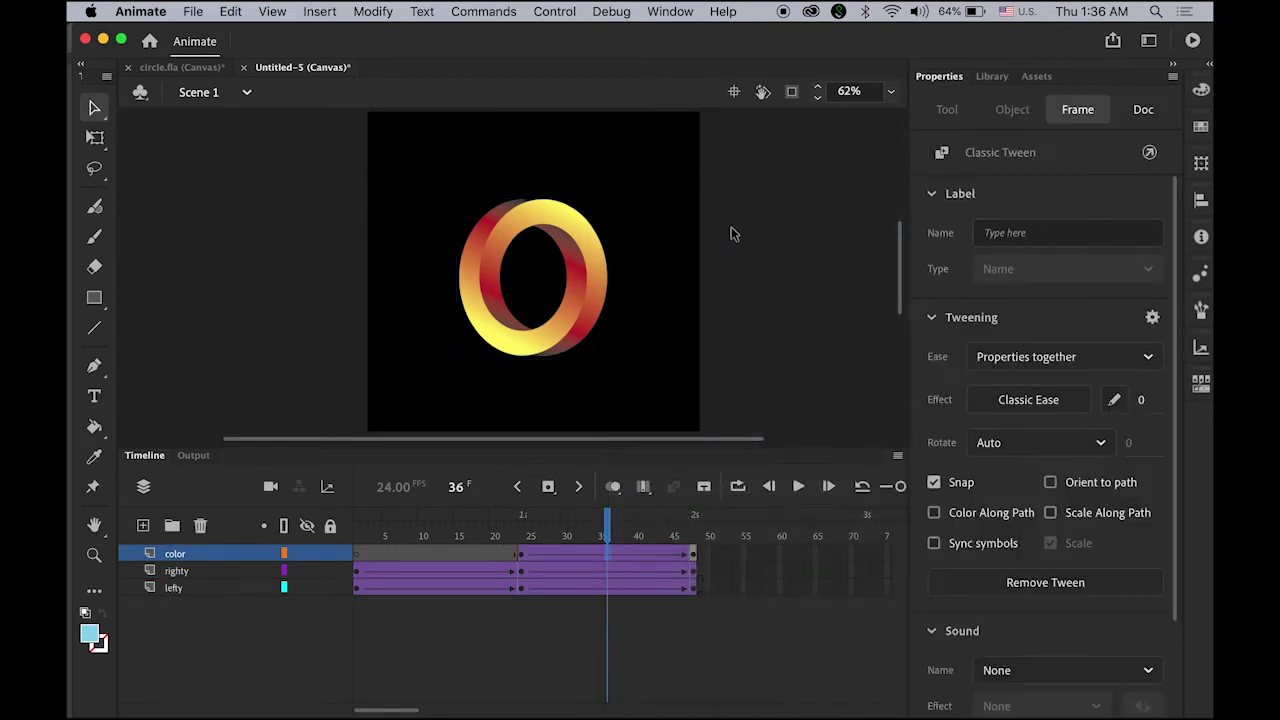
Step: Set the gradient ring at frame 24 to Alpha 0% and preview the fade-in
{"action": "left_click_drag", "start_coordinate": [606, 520], "coordinate": [530, 537]}
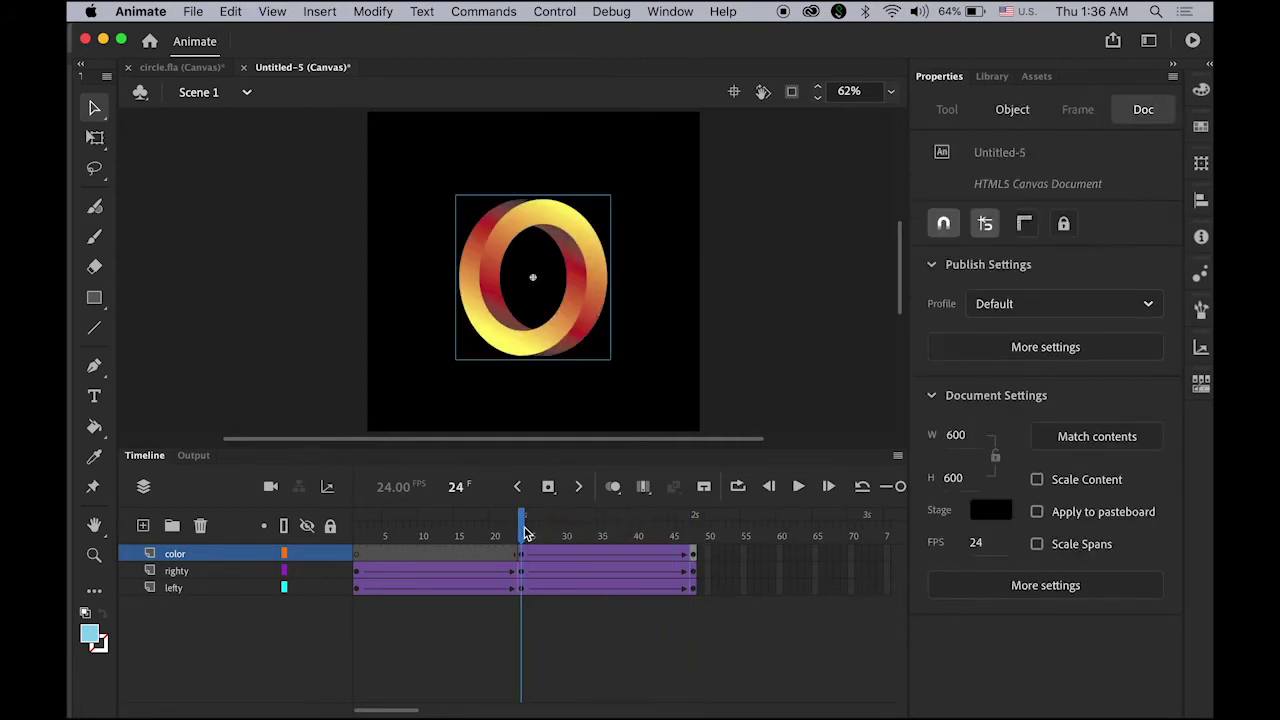
{"action": "key", "text": "period"}
{"action": "key", "text": "period"}
{"action": "key", "text": "period"}
{"action": "left_click", "coordinate": [522, 553]}
{"action": "left_click", "coordinate": [585, 318]}
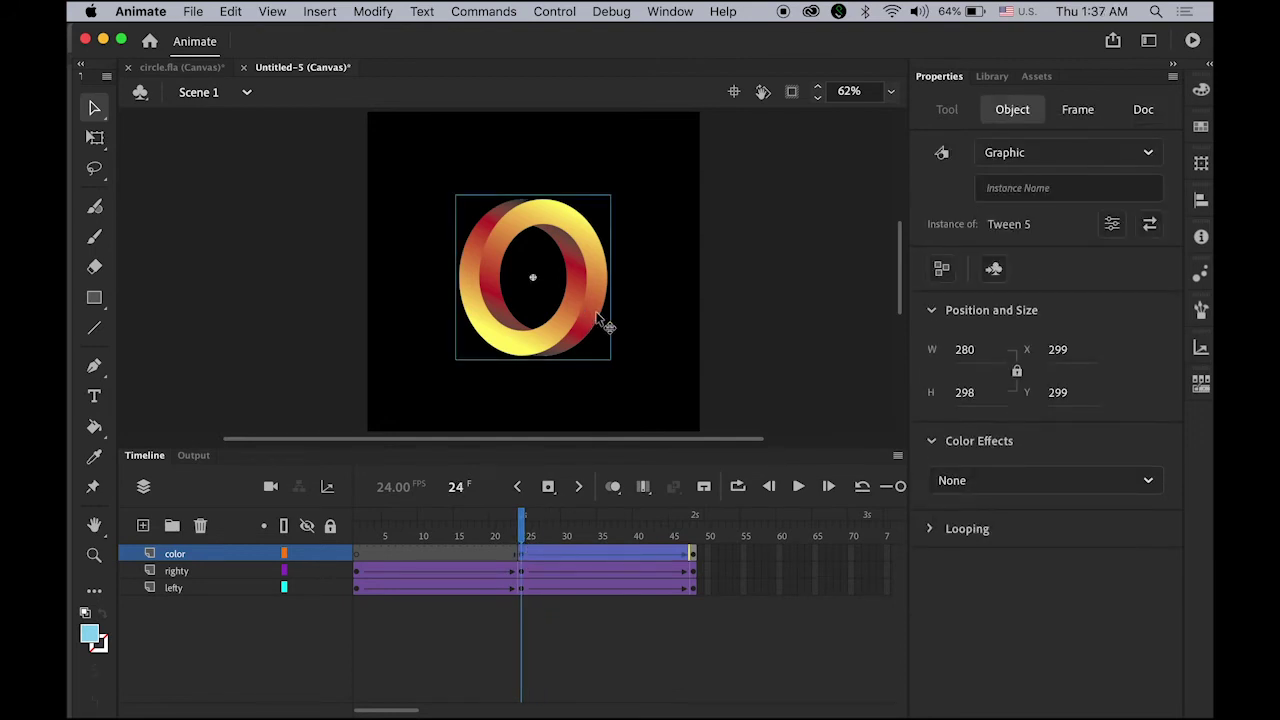
{"action": "left_click", "coordinate": [1145, 485]}
{"action": "left_click", "coordinate": [1049, 626]}
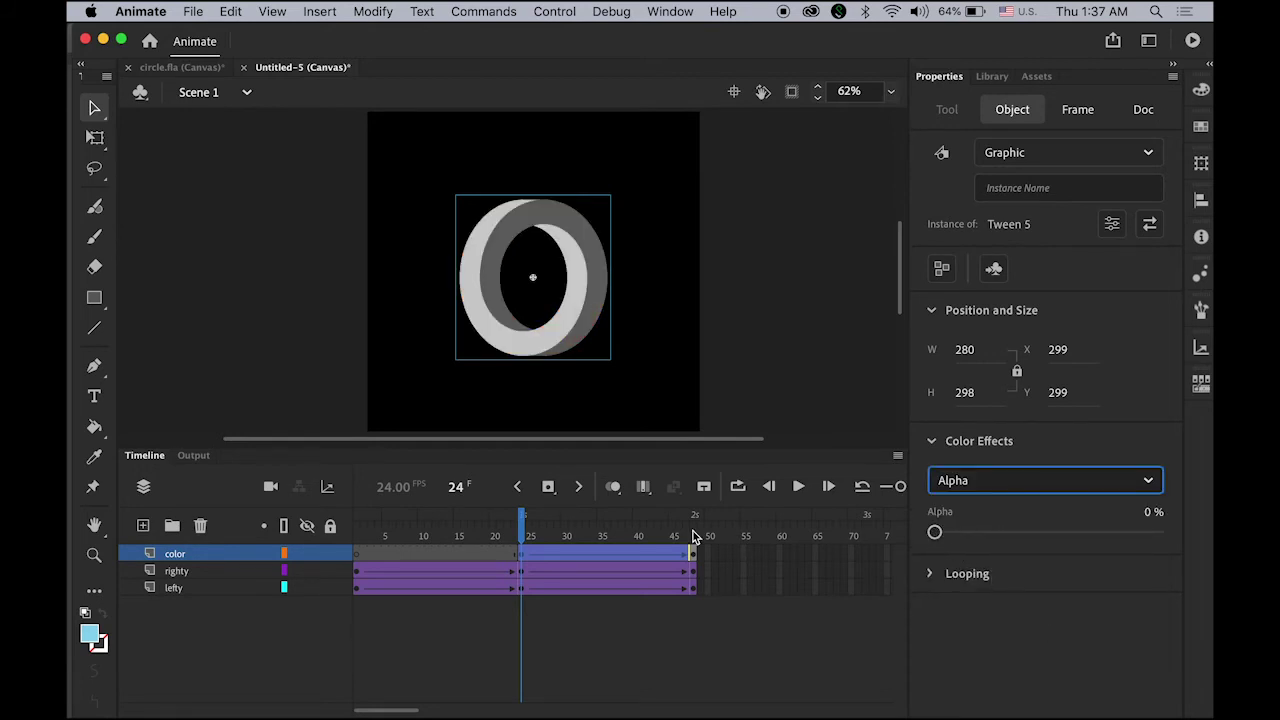
{"action": "left_click_drag", "start_coordinate": [523, 533], "coordinate": [325, 530]}
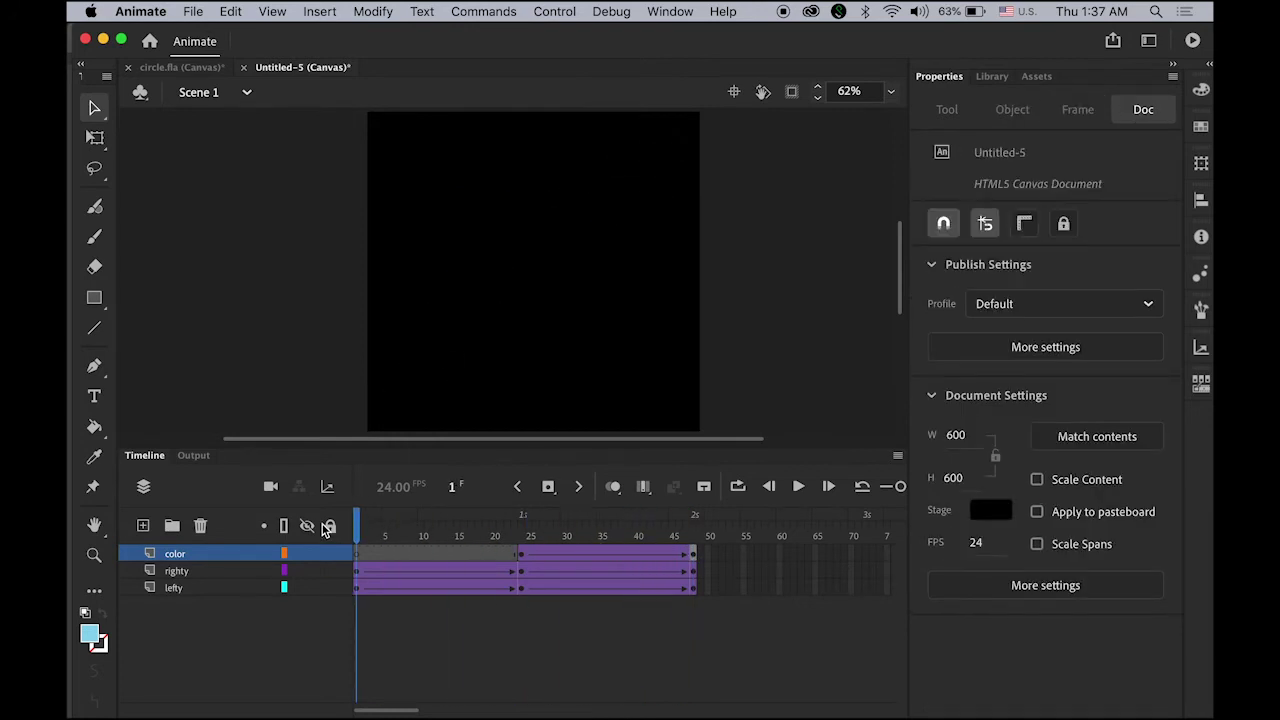
{"action": "key", "text": "Return"}
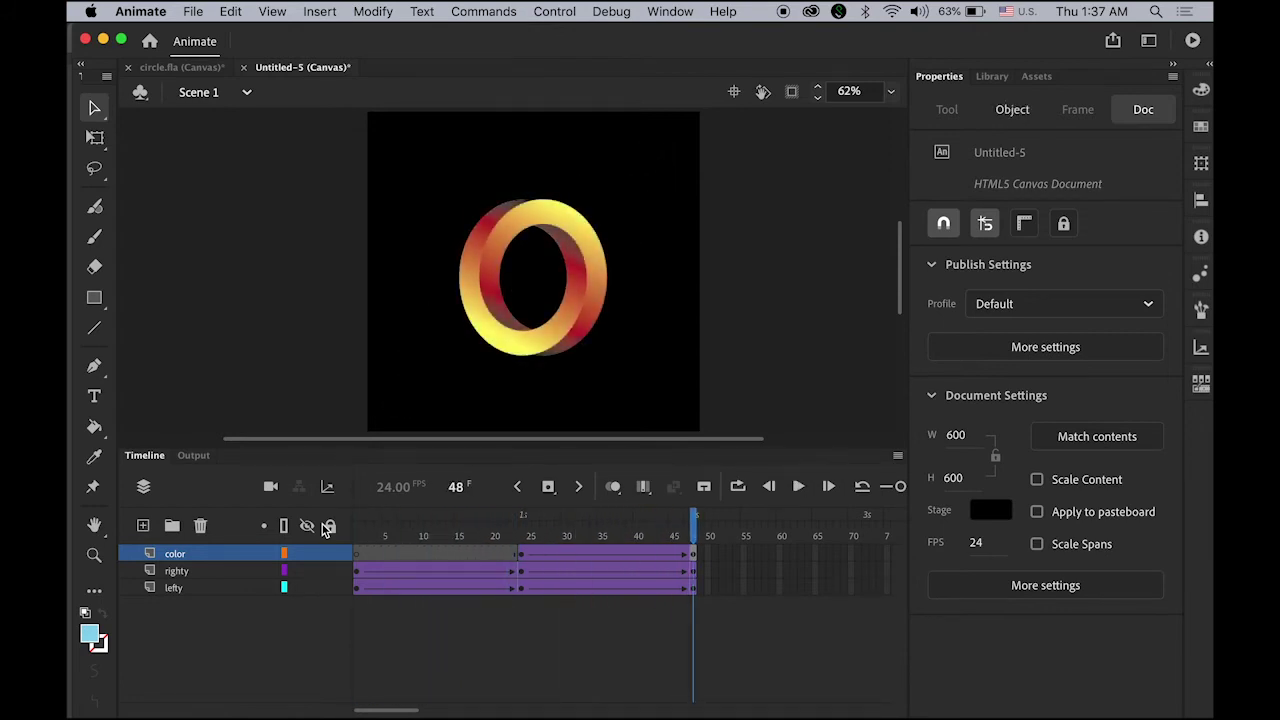
Step: Add a keyframe at frame 60 on the color layer and create a Classic Tween from frame 48
{"action": "left_click", "coordinate": [779, 555]}
{"action": "left_click", "coordinate": [548, 487]}
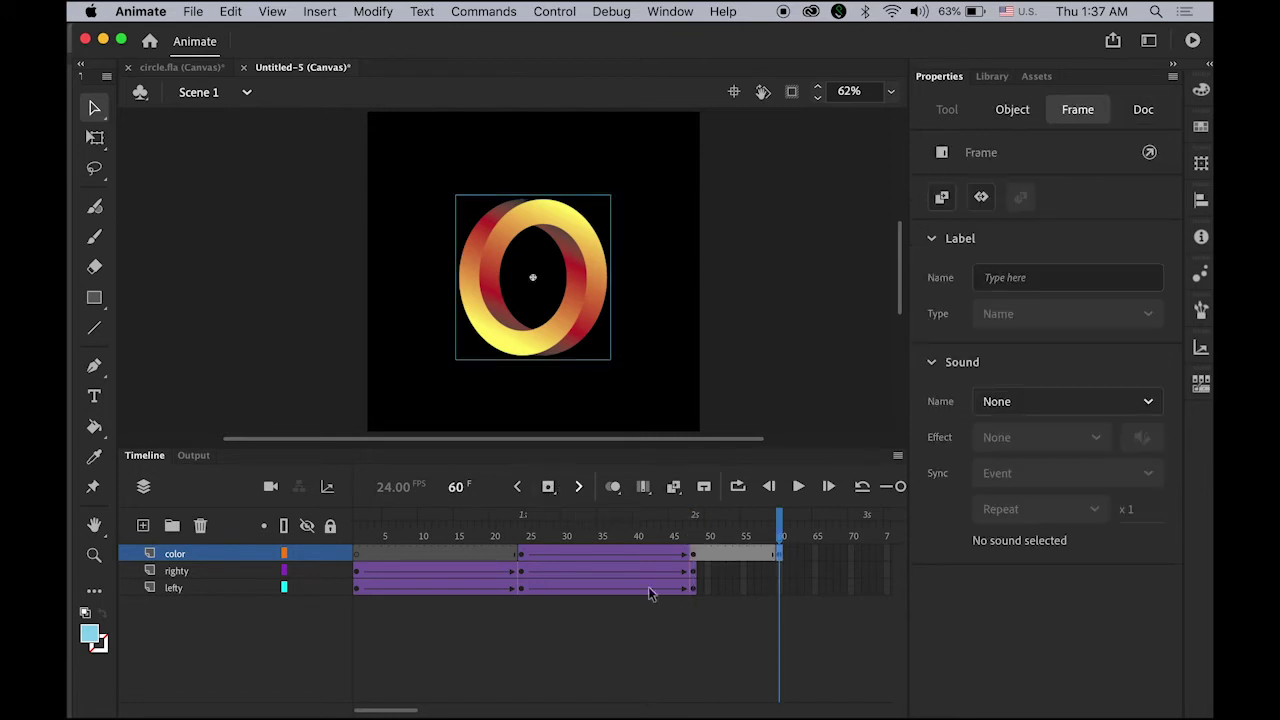
{"action": "right_click", "coordinate": [736, 558]}
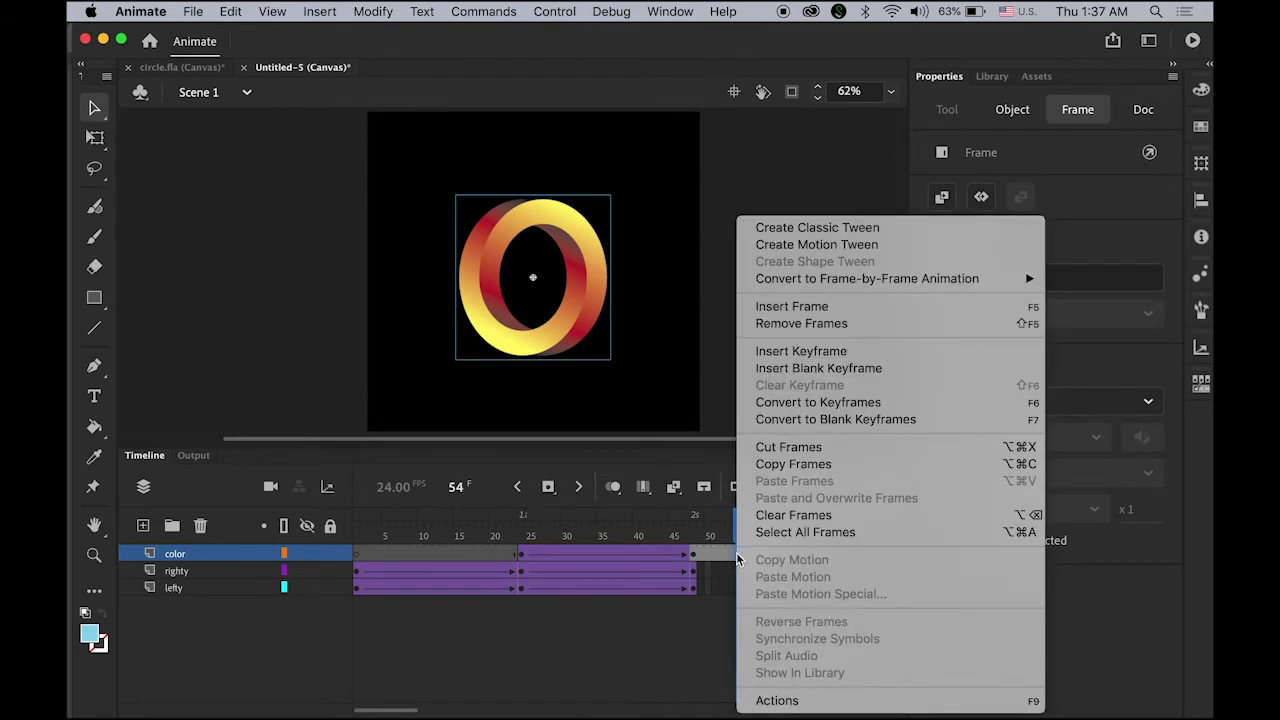
{"action": "left_click", "coordinate": [846, 230]}
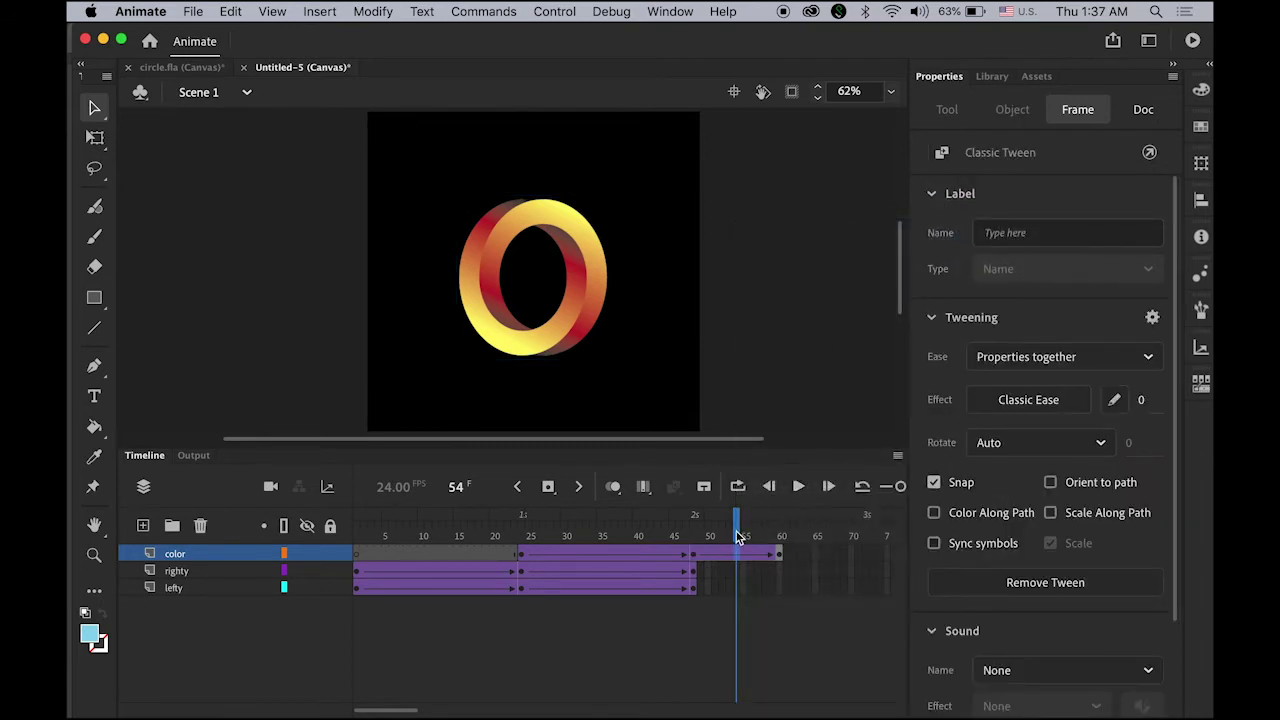
Step: Set the 48–60 tween's Rotate option to Clockwise, 1 time, and preview the spin
{"action": "left_click_drag", "start_coordinate": [736, 537], "coordinate": [694, 537]}
{"action": "left_click", "coordinate": [694, 553]}
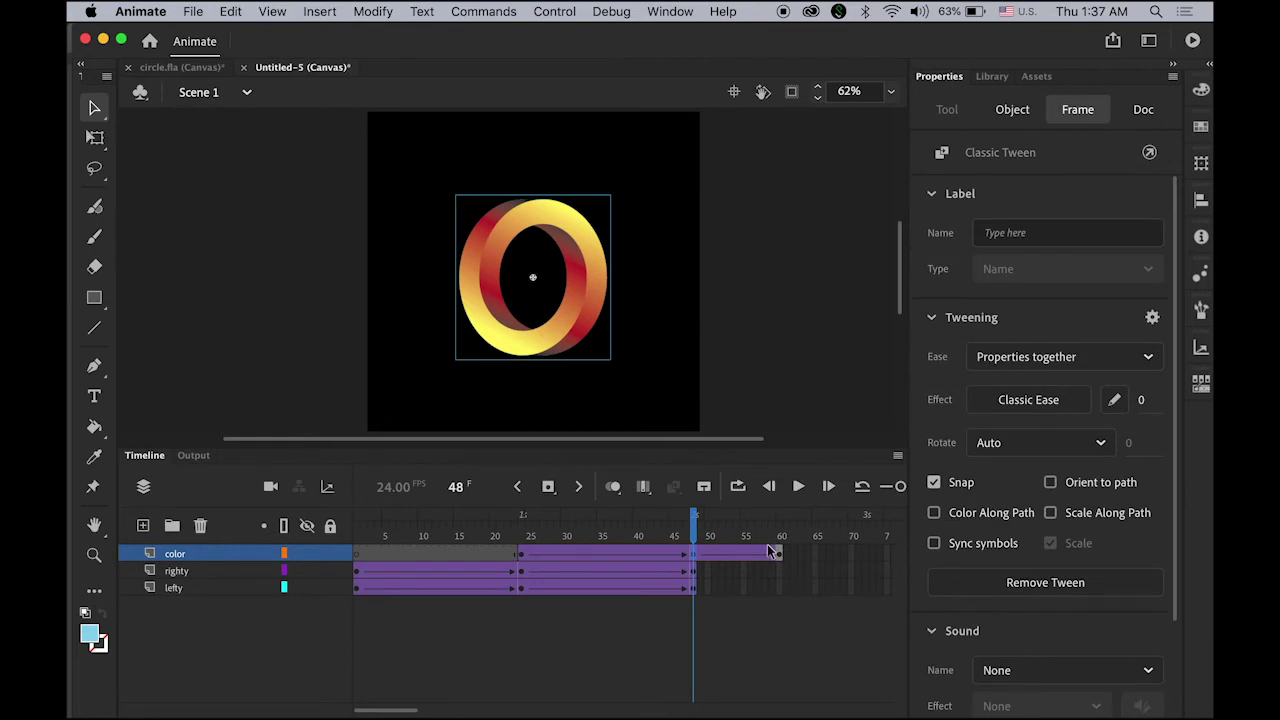
{"action": "left_click", "coordinate": [1097, 445]}
{"action": "left_click", "coordinate": [1046, 534]}
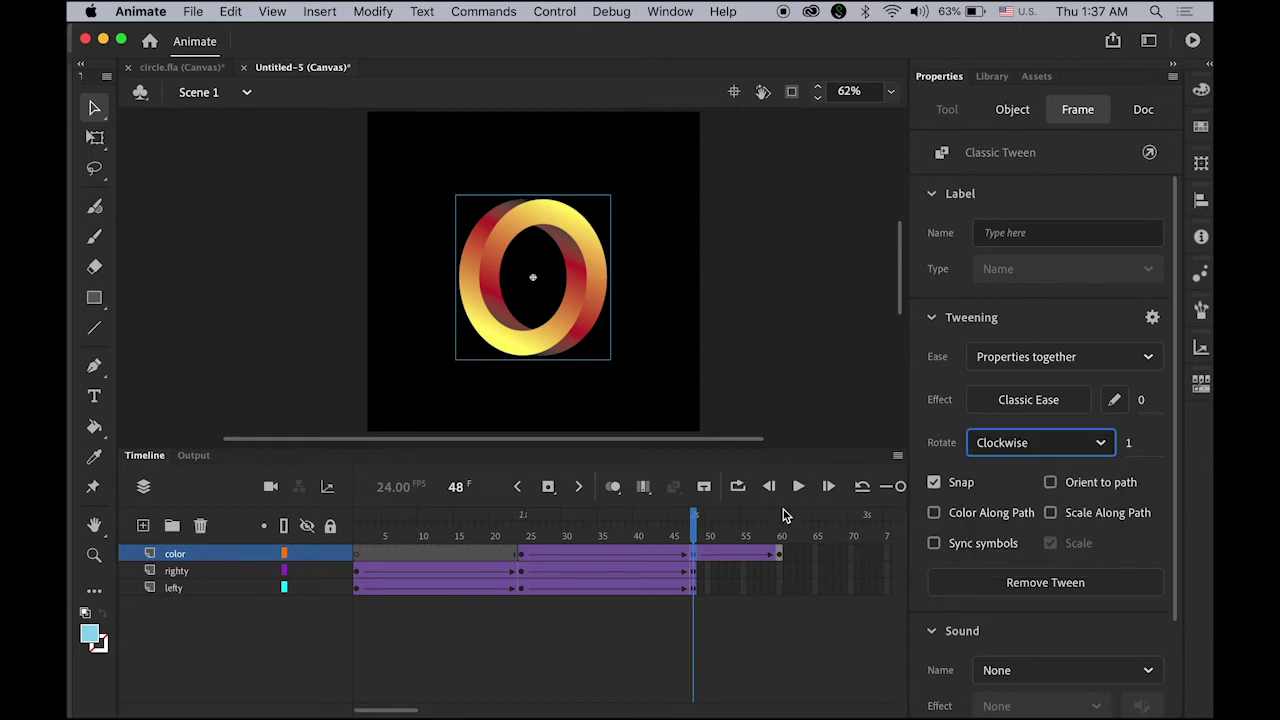
{"action": "left_click_drag", "start_coordinate": [695, 525], "coordinate": [779, 558]}
Step: At frame 60, scale the ring down to about 222 by 236 and move it higher
{"action": "left_click", "coordinate": [780, 558]}
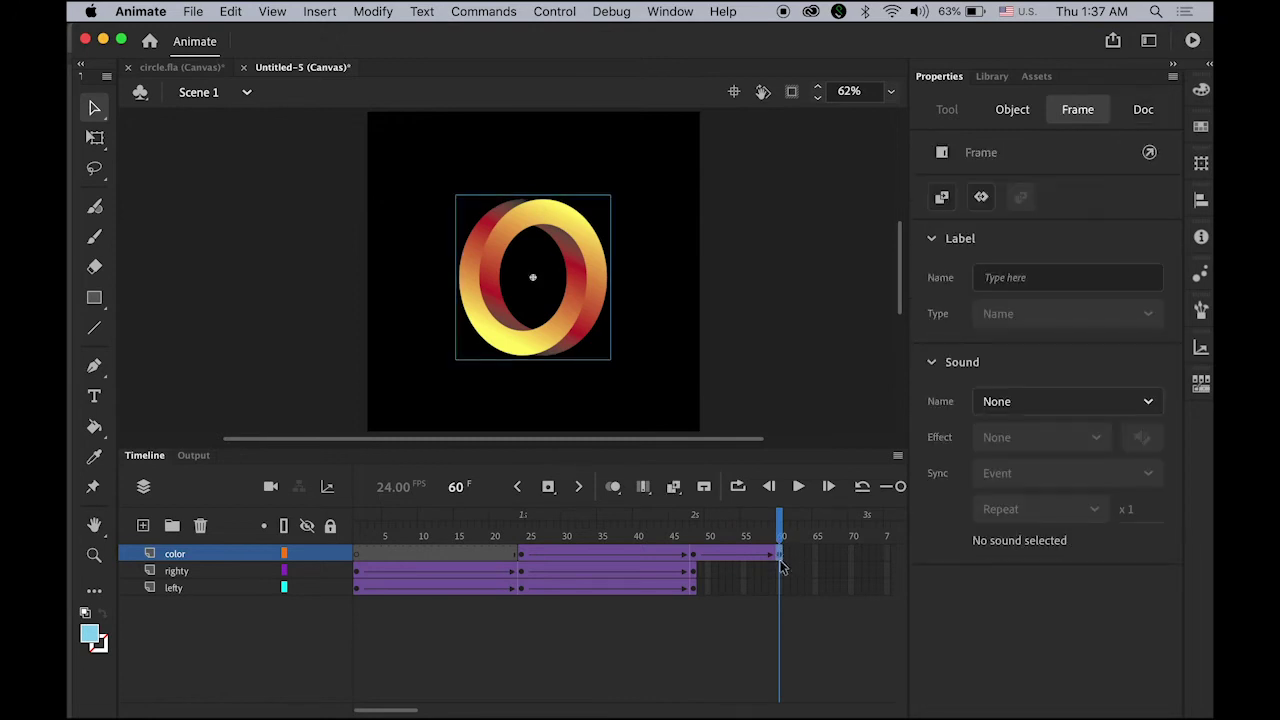
{"action": "left_click", "coordinate": [95, 139]}
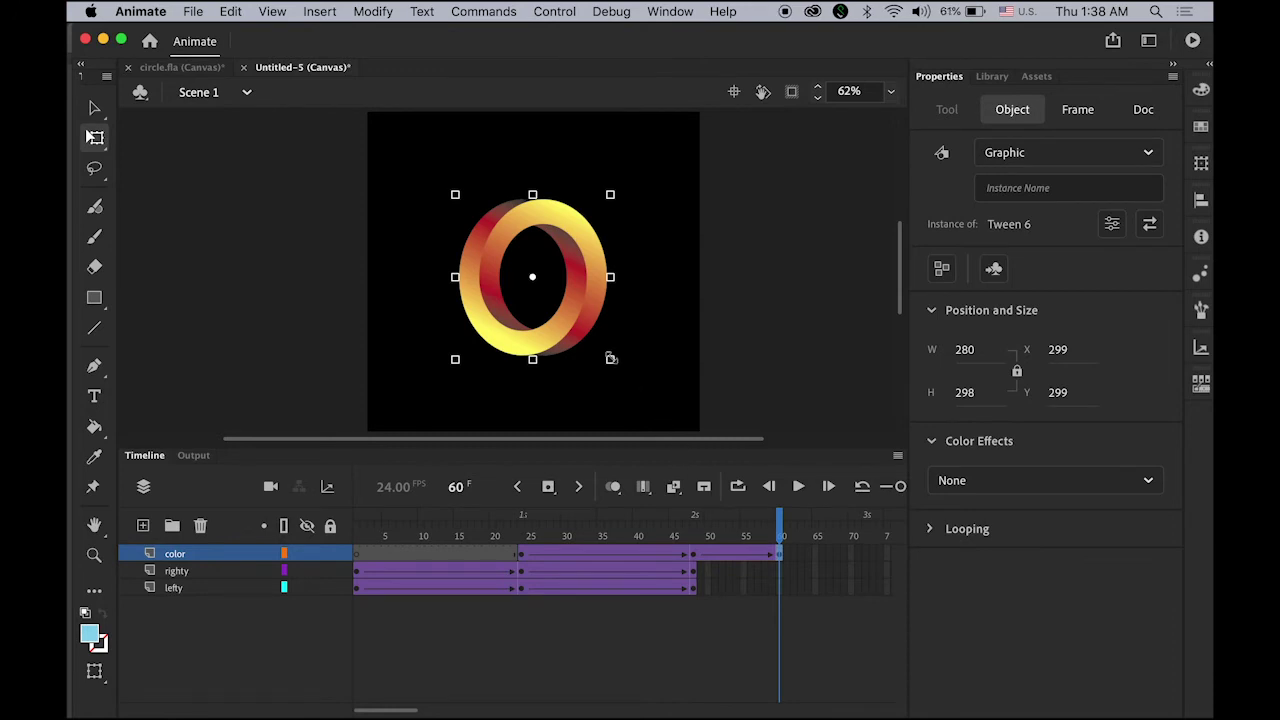
{"action": "left_click_drag", "start_coordinate": [608, 354], "coordinate": [597, 345]}
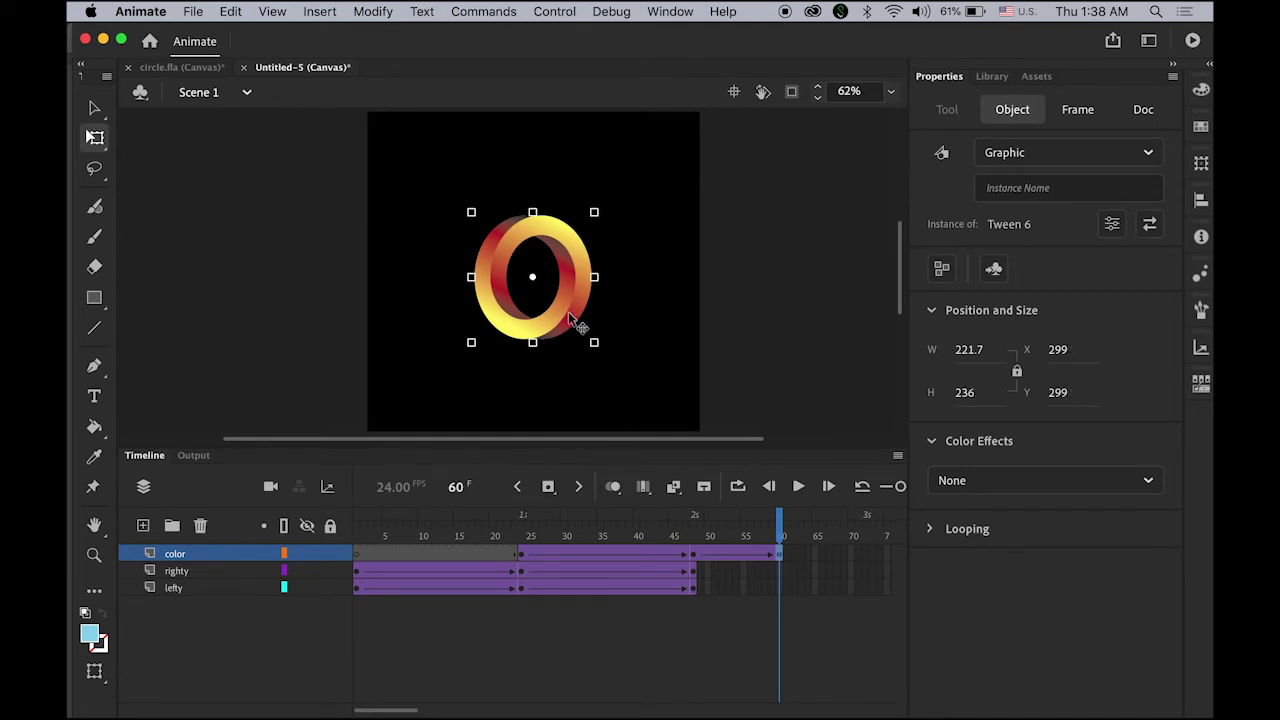
{"action": "left_click_drag", "start_coordinate": [568, 311], "coordinate": [568, 301]}
{"action": "left_click", "coordinate": [788, 316]}
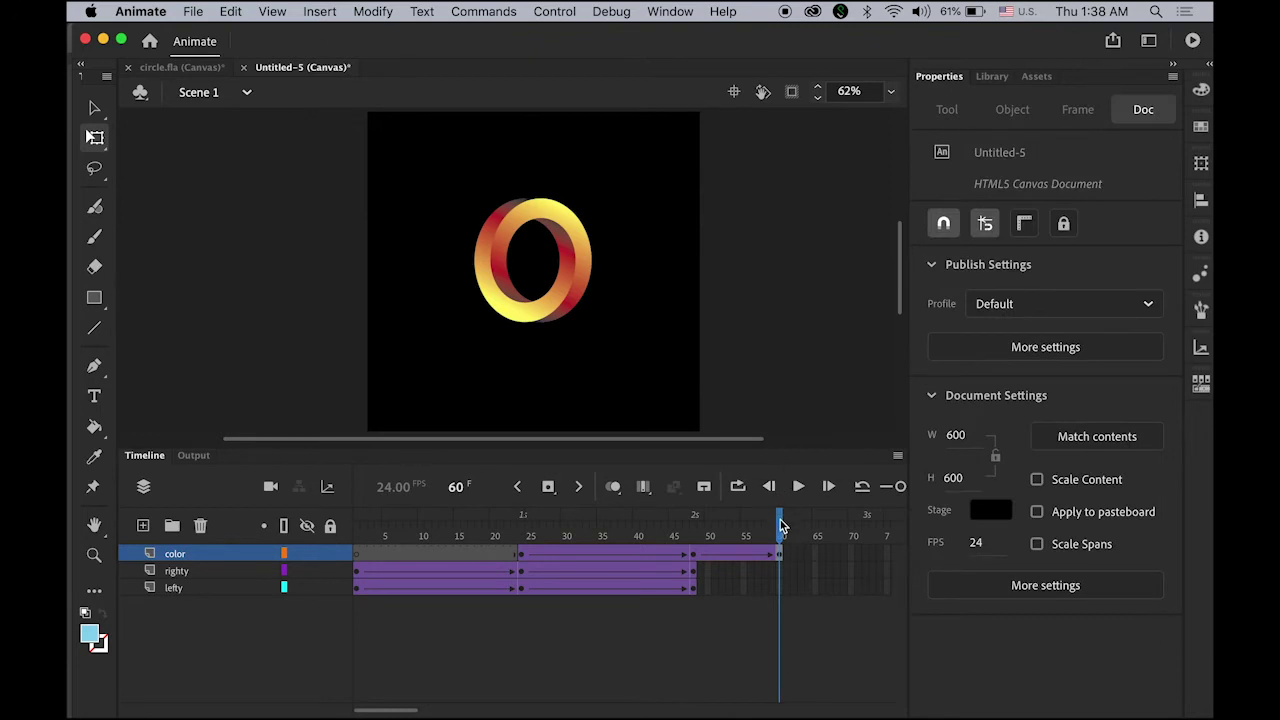
Step: Set the 48–60 tween's Ease to -100 and play the animation
{"action": "left_click_drag", "start_coordinate": [782, 527], "coordinate": [305, 487]}
{"action": "left_click_drag", "start_coordinate": [783, 537], "coordinate": [698, 558]}
{"action": "left_click", "coordinate": [698, 560]}
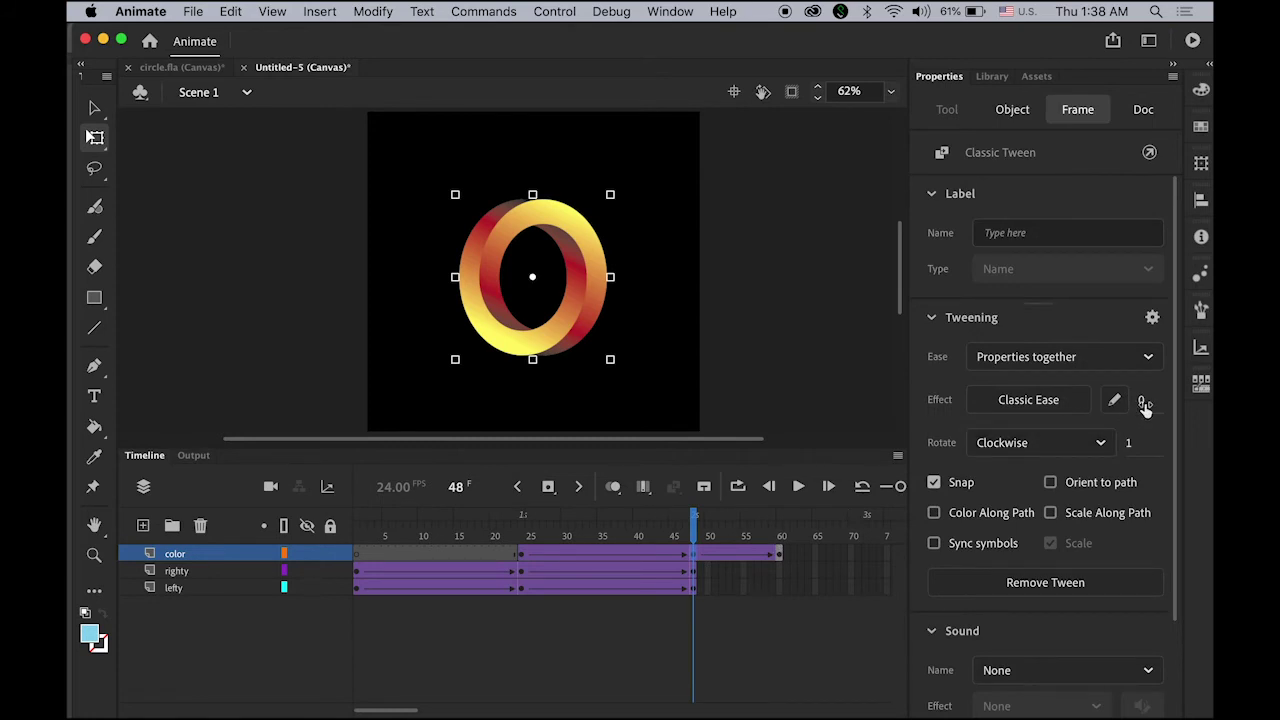
{"action": "left_click_drag", "start_coordinate": [1145, 405], "coordinate": [914, 398]}
{"action": "left_click", "coordinate": [796, 333]}
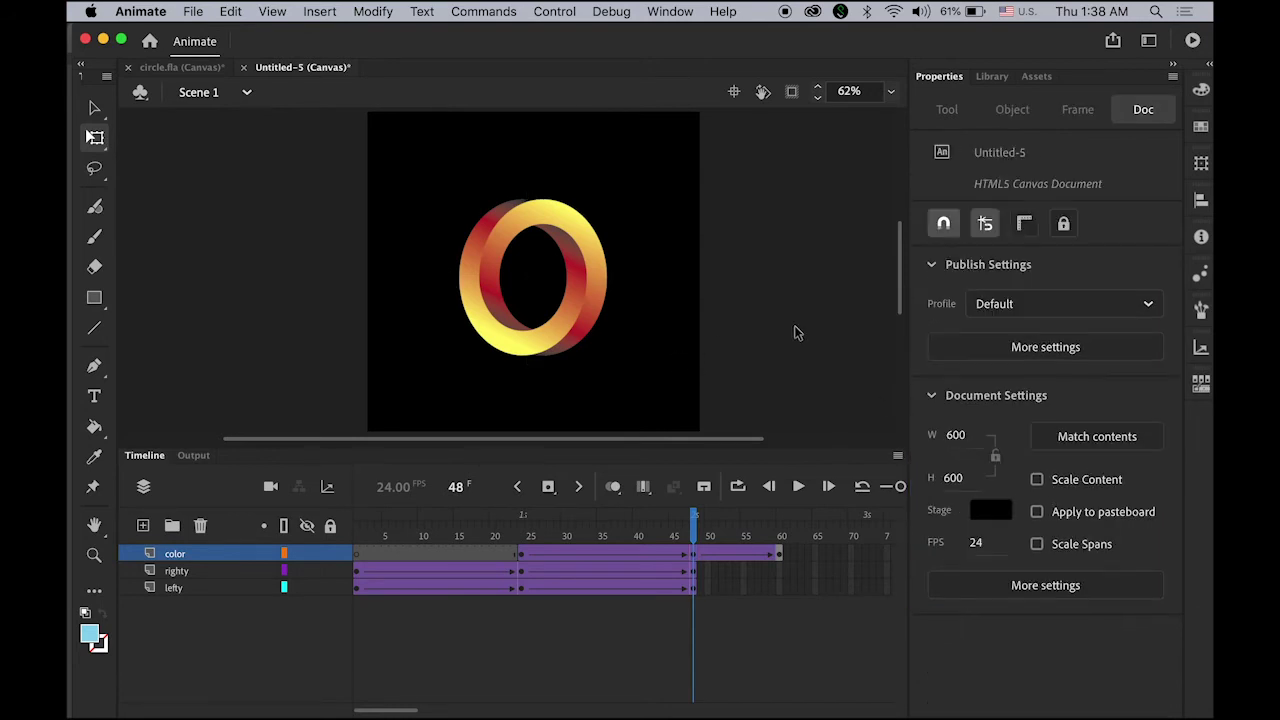
{"action": "key", "text": "Return"}
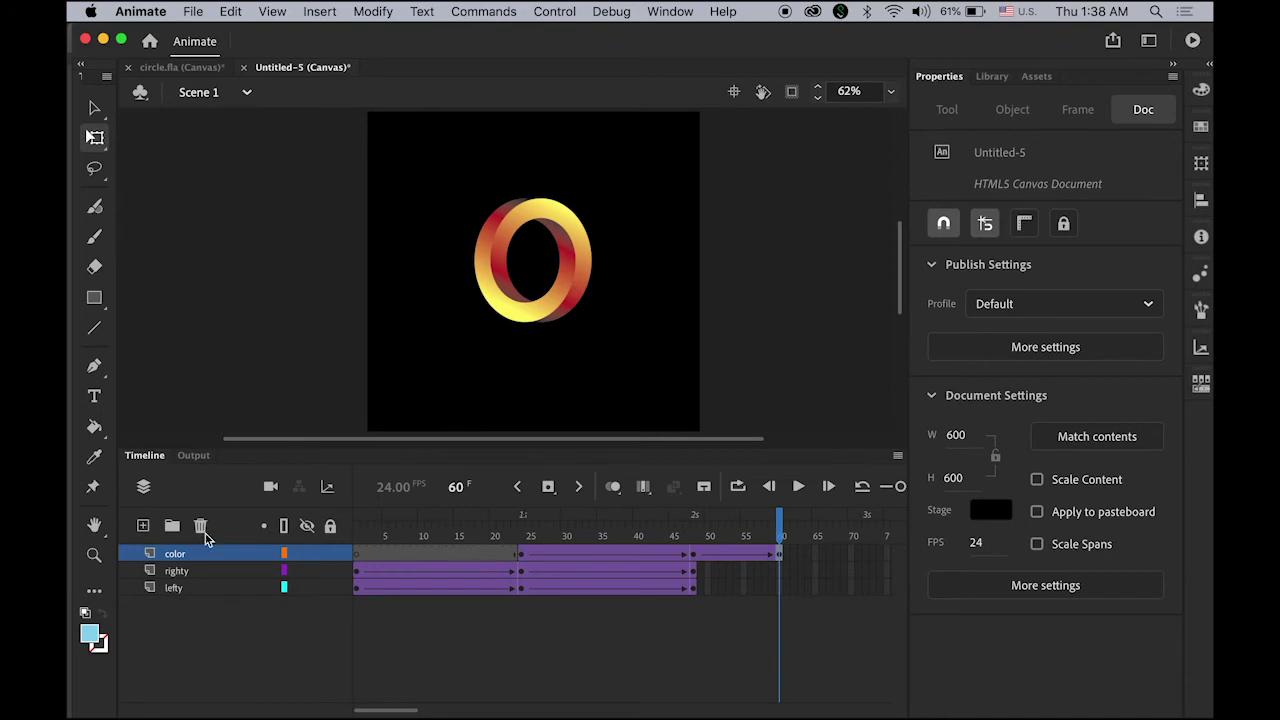
Step: Add a new layer and type the ILLUSION title below the ring at frame 60
{"action": "left_click", "coordinate": [143, 526]}
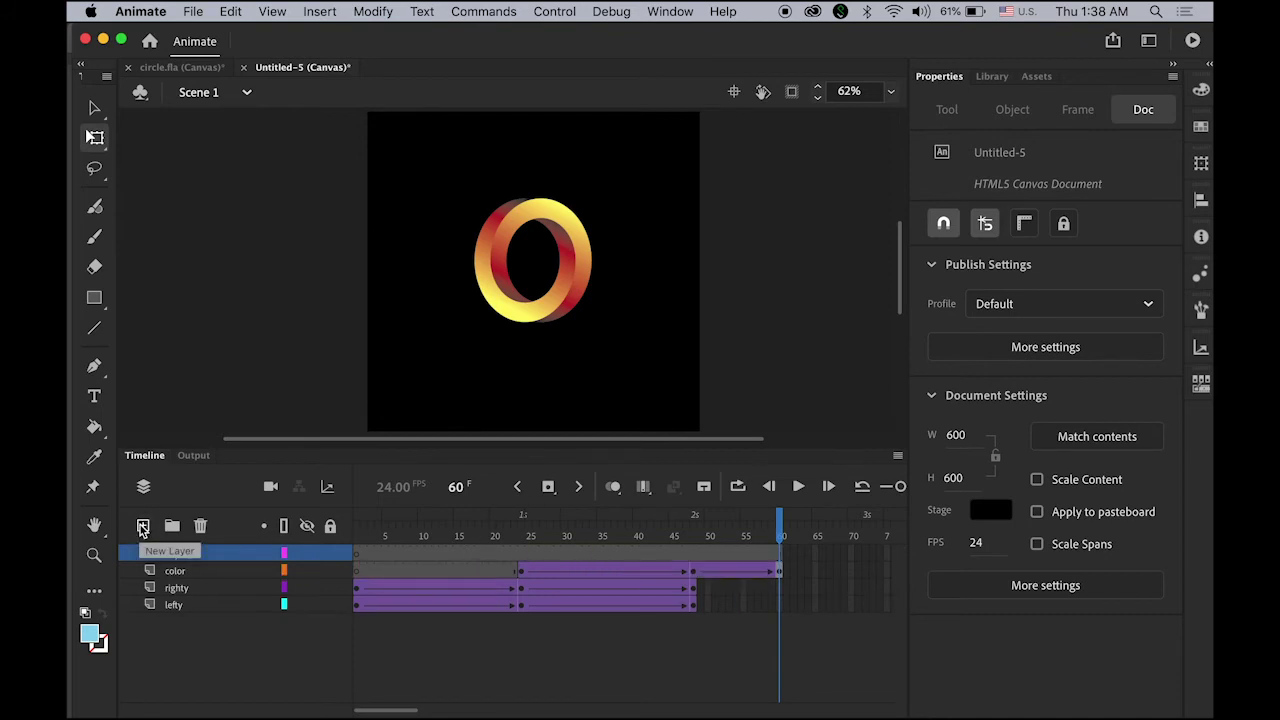
{"action": "left_click", "coordinate": [781, 556]}
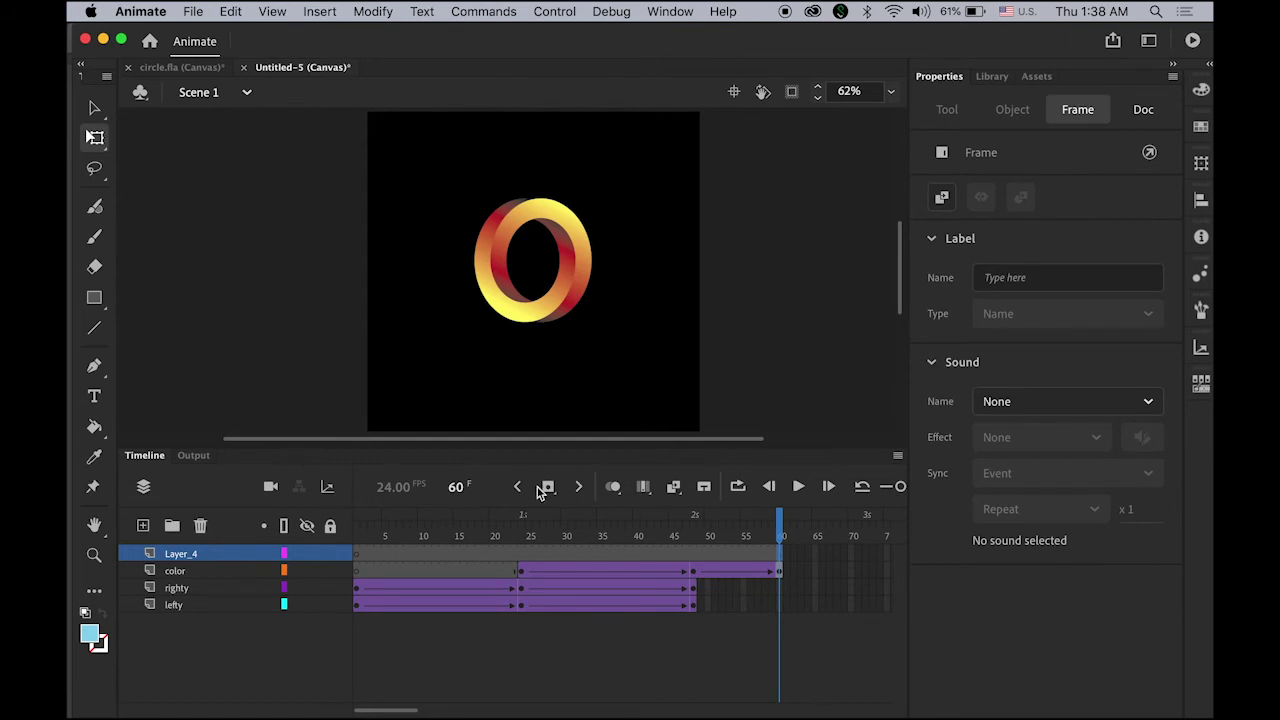
{"action": "left_click", "coordinate": [94, 396]}
{"action": "left_click", "coordinate": [482, 367]}
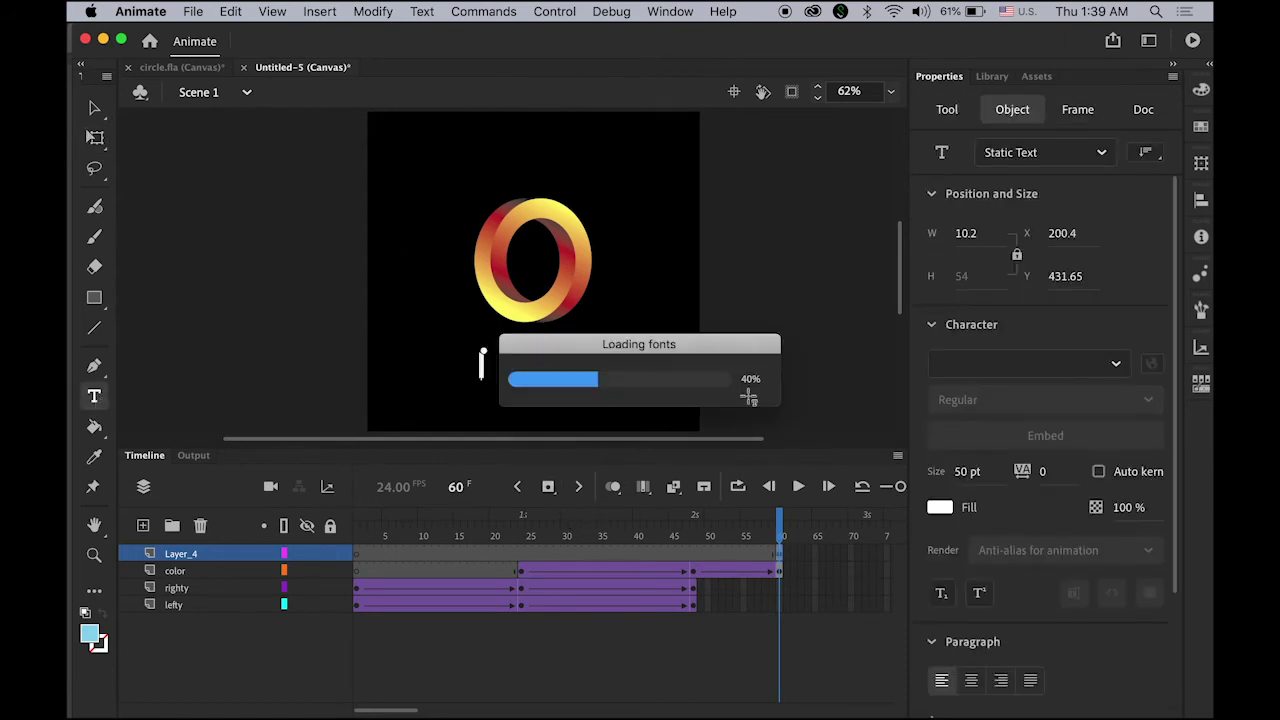
{"action": "type", "text": "ILLUSION"}
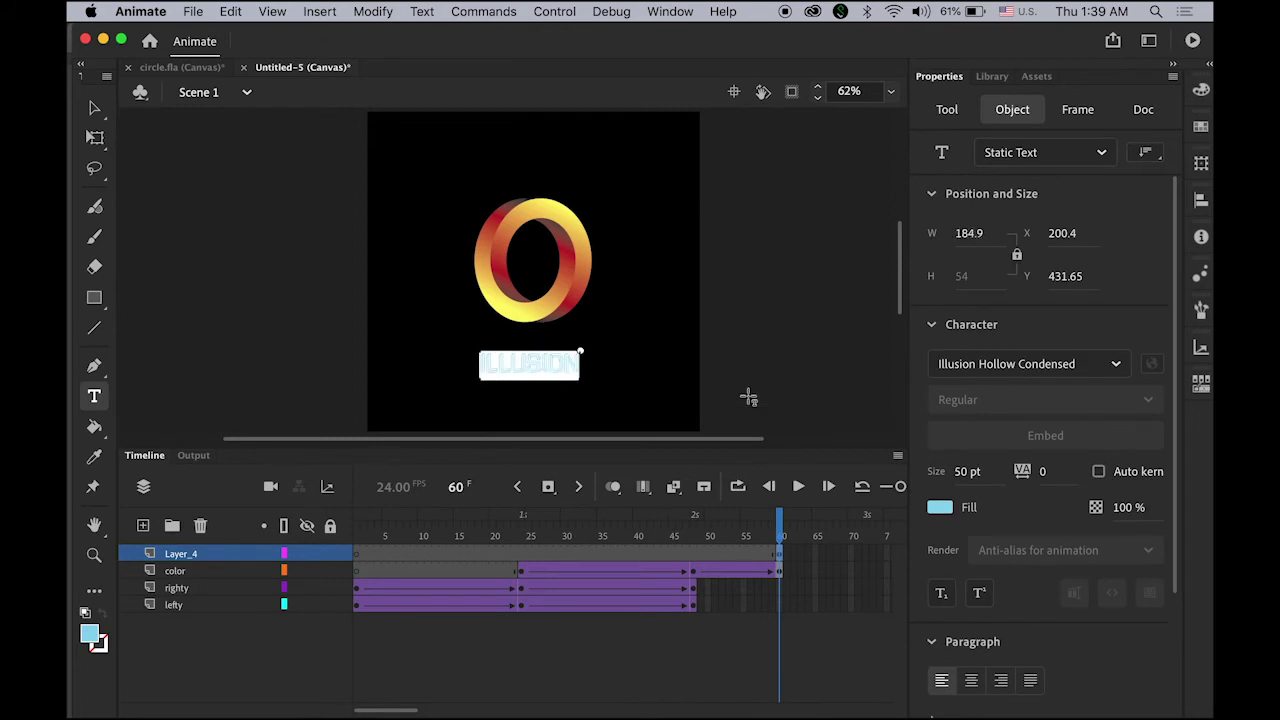
{"action": "left_click", "coordinate": [94, 107]}
Step: Move the ILLUSION text up beneath the ring and colour it white
{"action": "left_click_drag", "start_coordinate": [560, 375], "coordinate": [562, 356]}
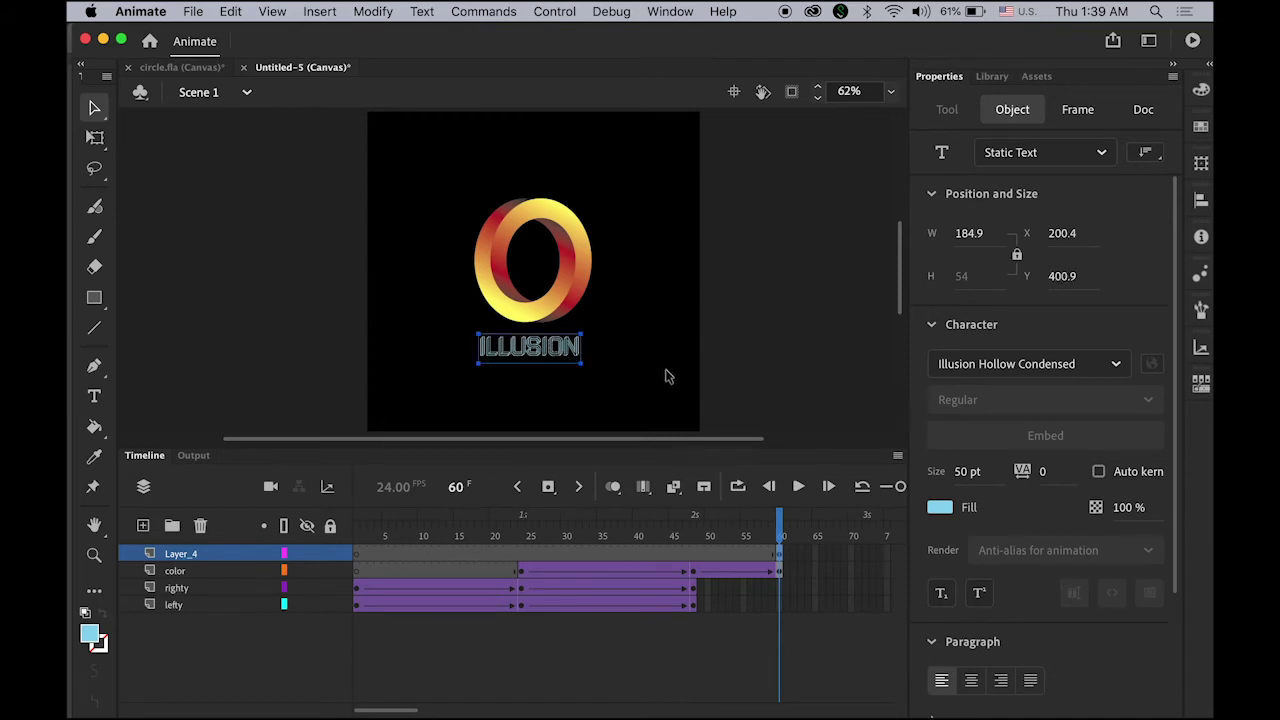
{"action": "key", "text": "Right"}
{"action": "key", "text": "Right"}
{"action": "key", "text": "Right"}
{"action": "key", "text": "Right"}
{"action": "key", "text": "Up"}
{"action": "key", "text": "Up"}
{"action": "key", "text": "Up"}
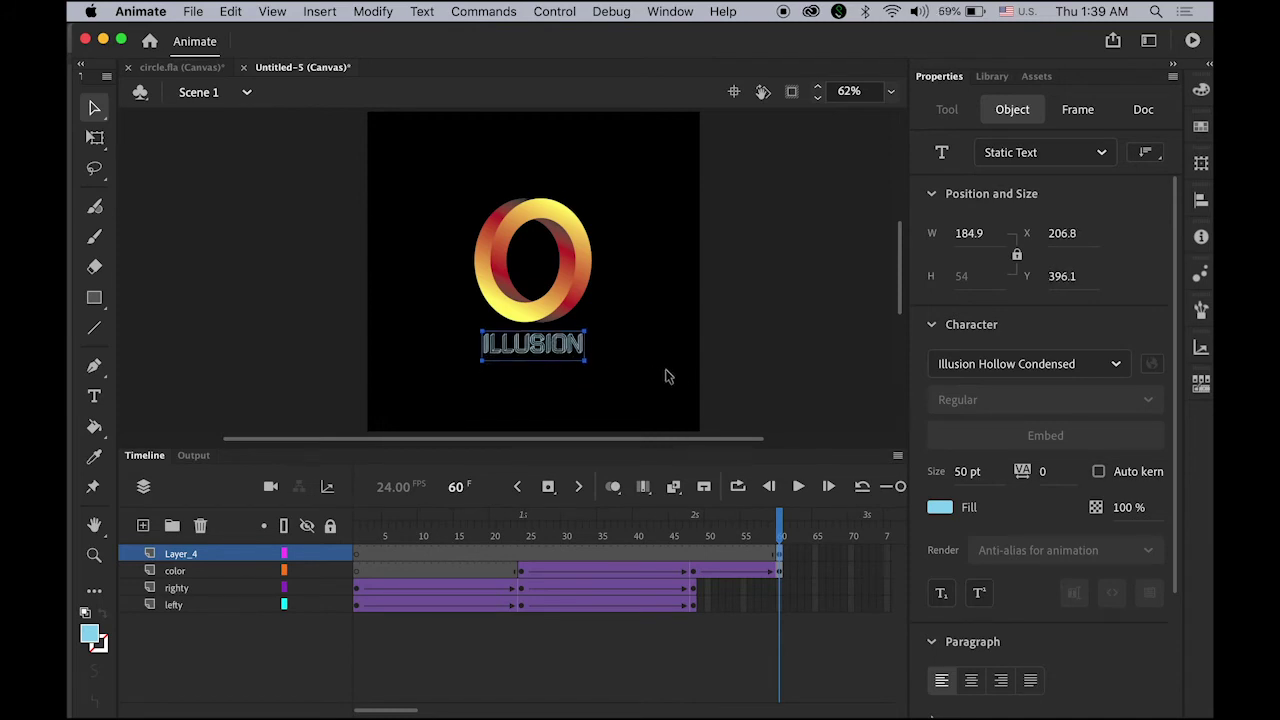
{"action": "key", "text": "Up"}
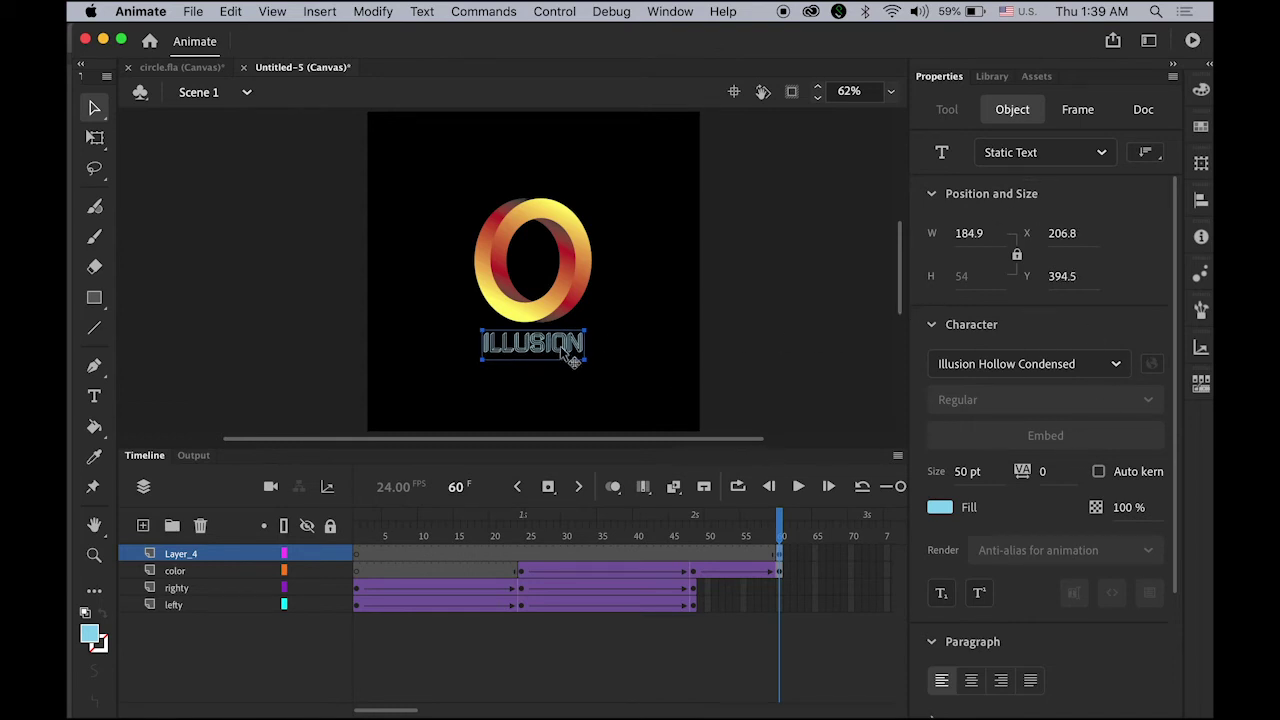
{"action": "left_click", "coordinate": [940, 508]}
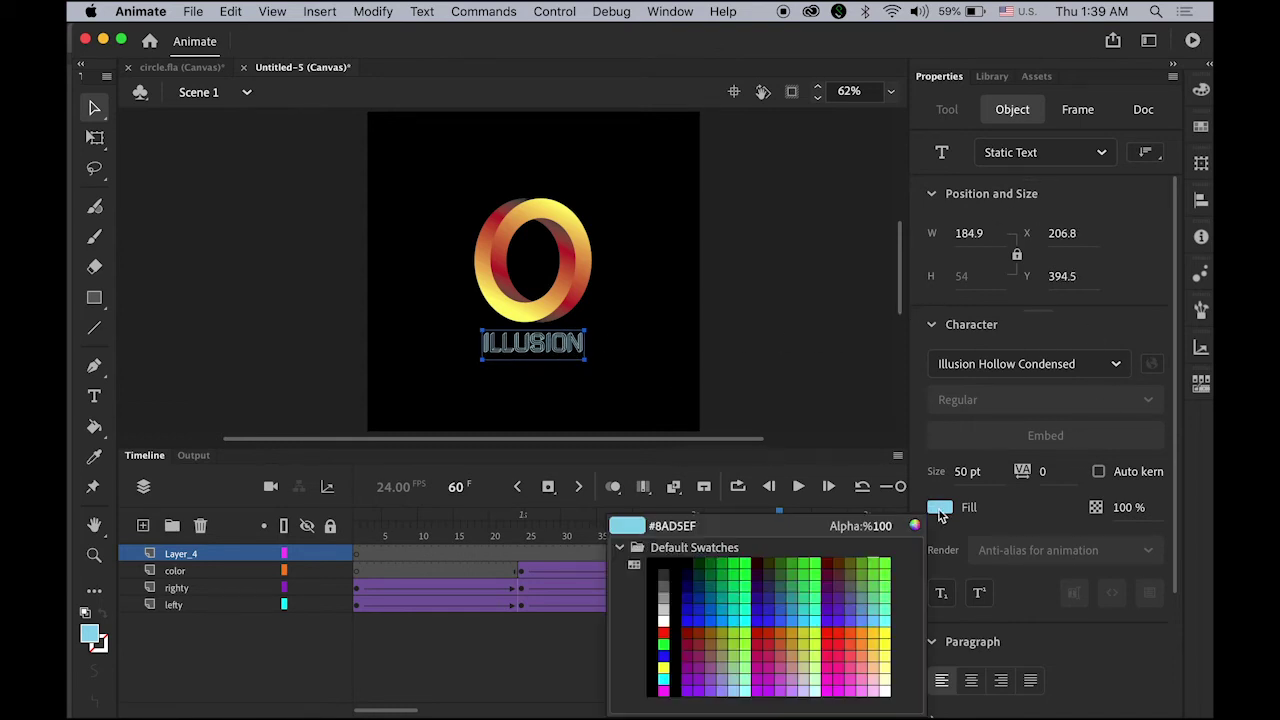
{"action": "left_click", "coordinate": [663, 621]}
{"action": "left_click", "coordinate": [812, 400]}
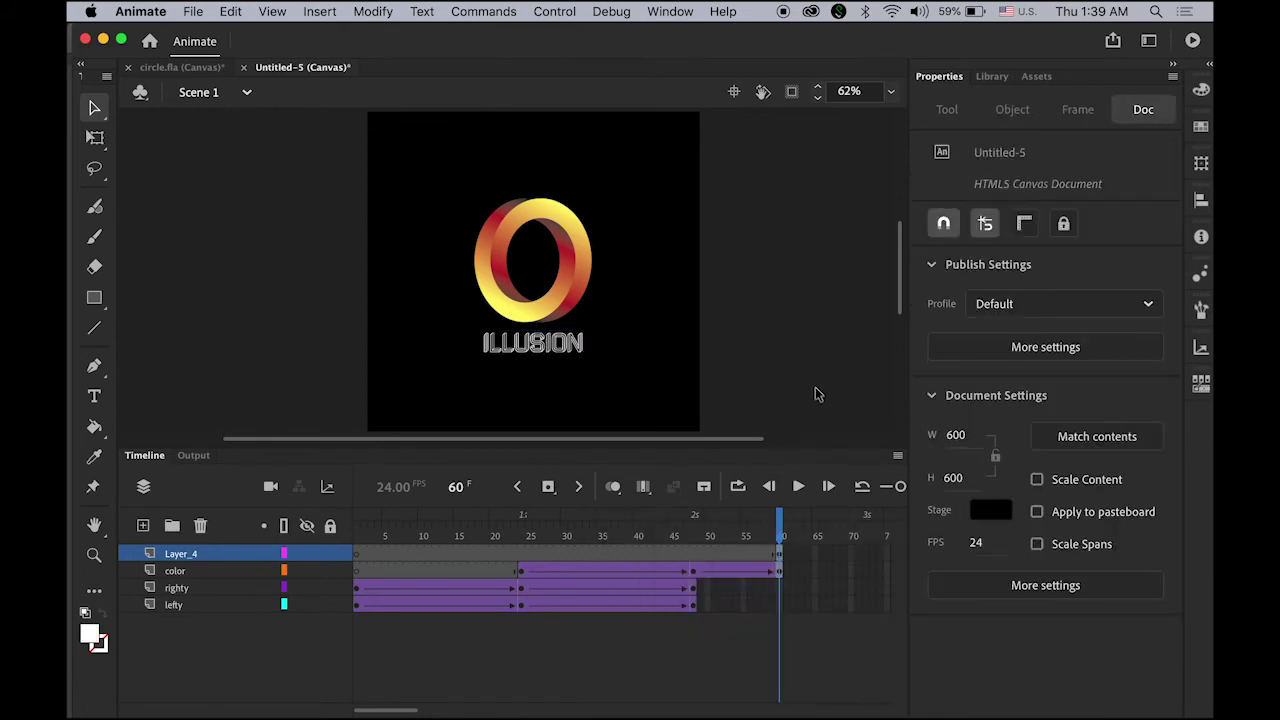
Step: Zoom in twice on the ILLUSION title to 247%
{"action": "key", "text": "z"}
{"action": "left_click", "coordinate": [532, 341]}
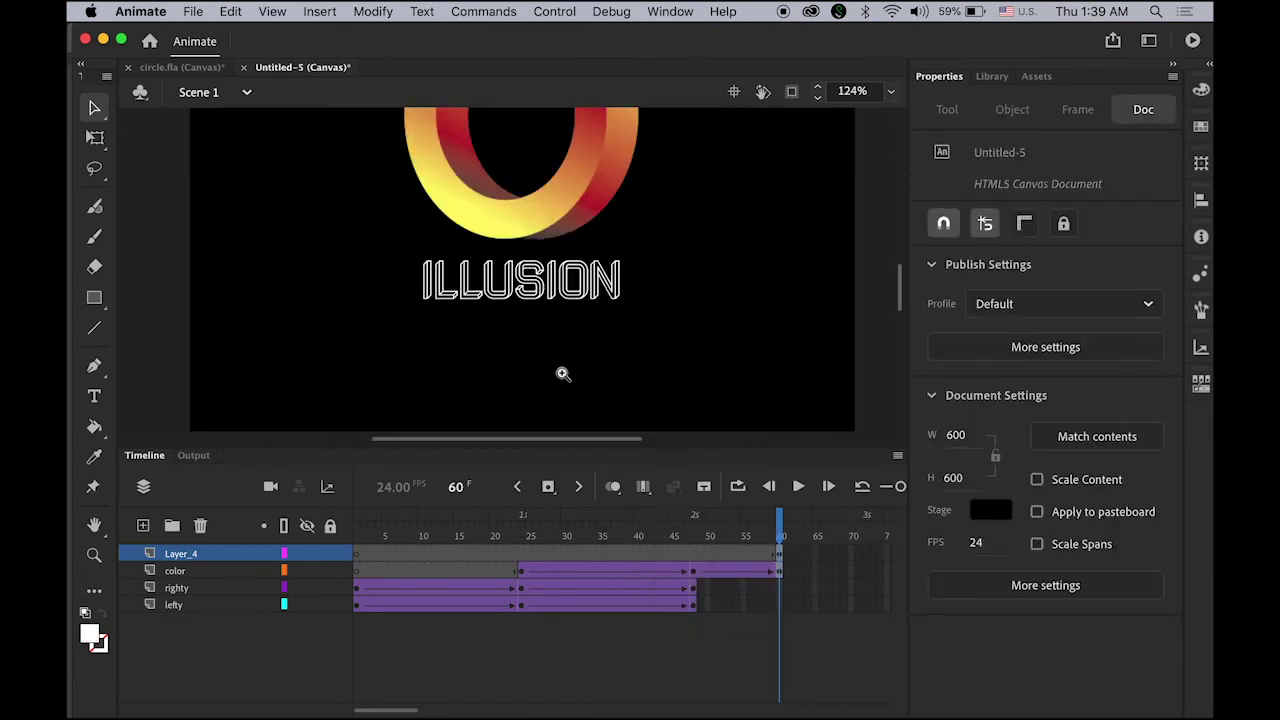
{"action": "left_click", "coordinate": [540, 290]}
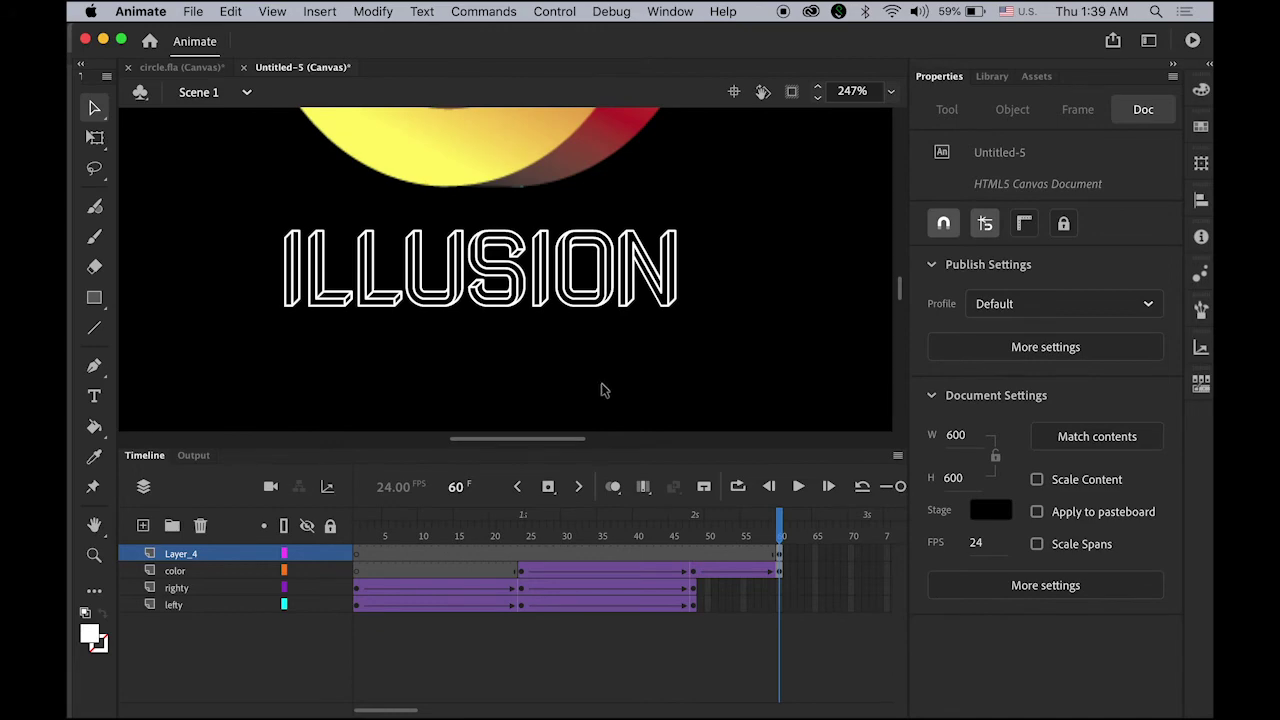
{"action": "mouse_move", "coordinate": [312, 700]}
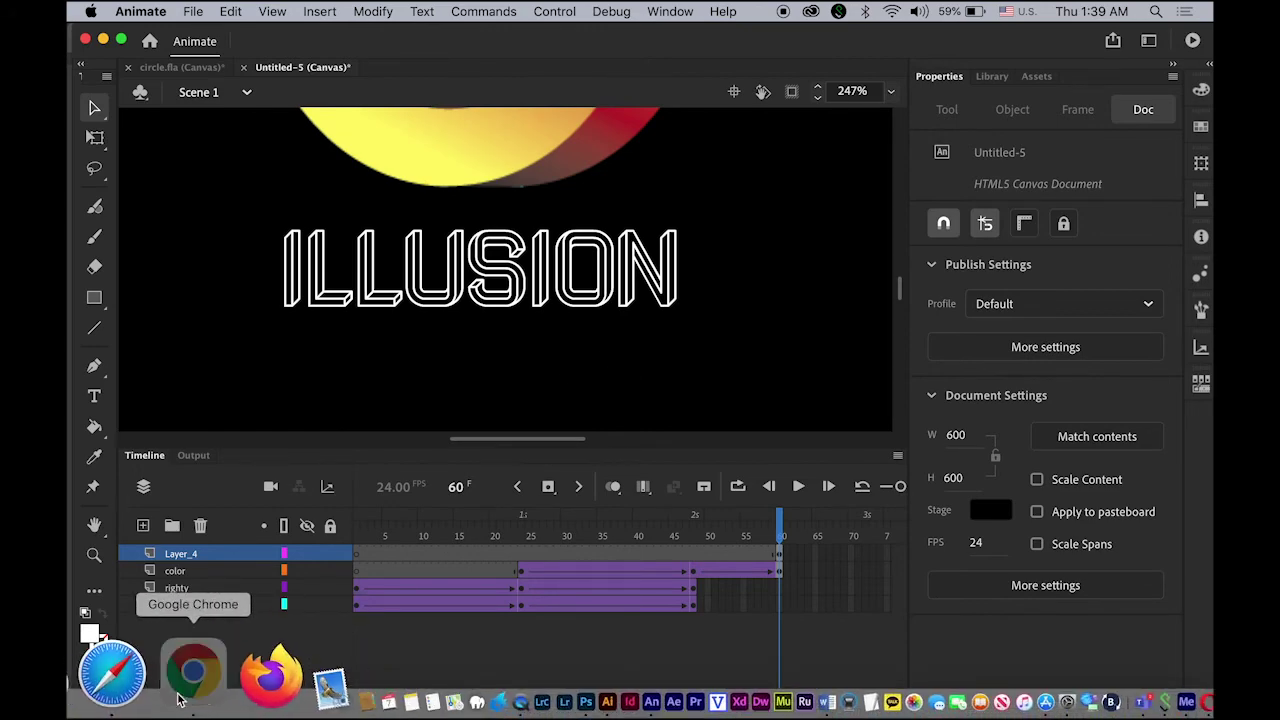
{"action": "left_click", "coordinate": [192, 672]}
{"action": "left_click", "coordinate": [839, 46]}
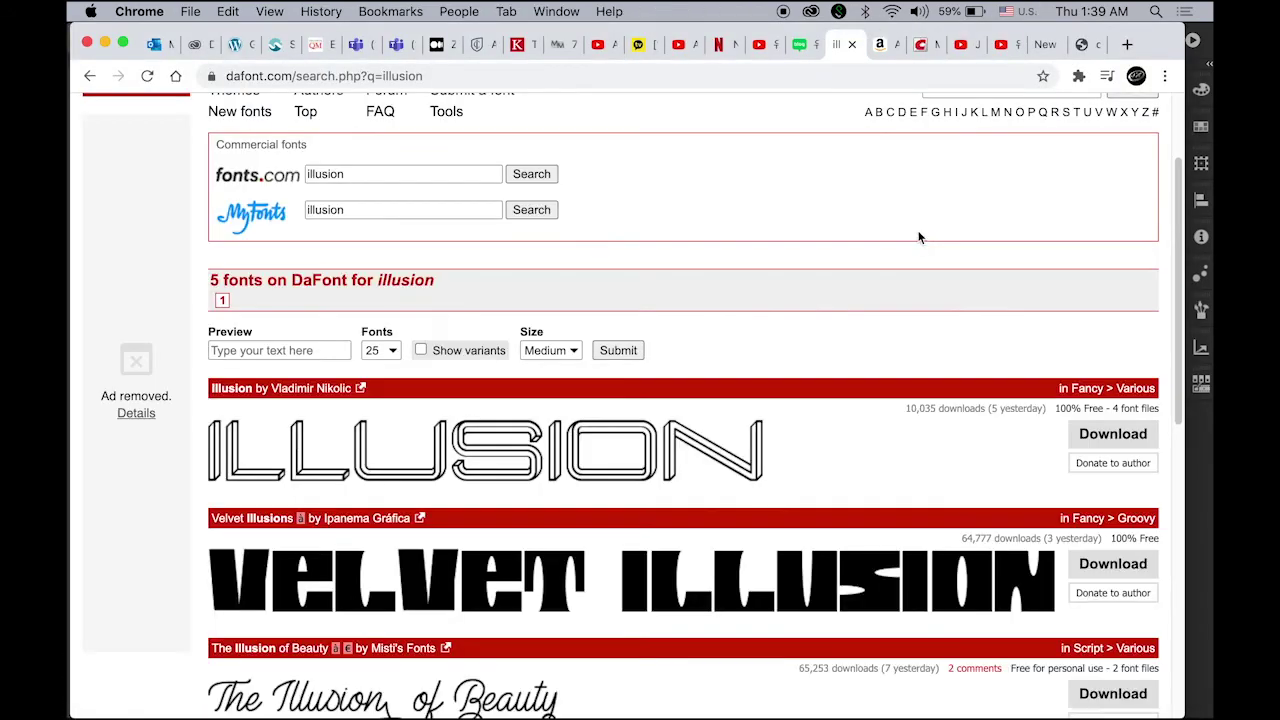
{"action": "scroll", "coordinate": [985, 180], "scroll_direction": "up", "scroll_amount": 5}
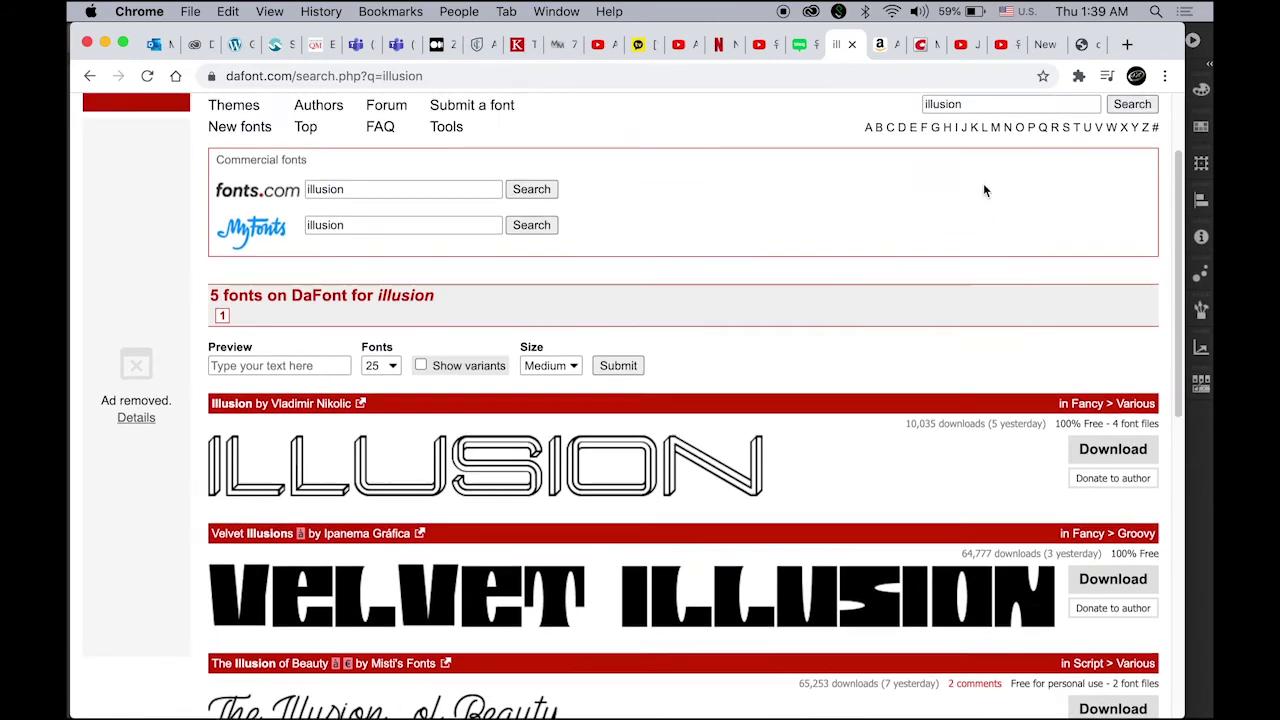
{"action": "double_click", "coordinate": [979, 232]}
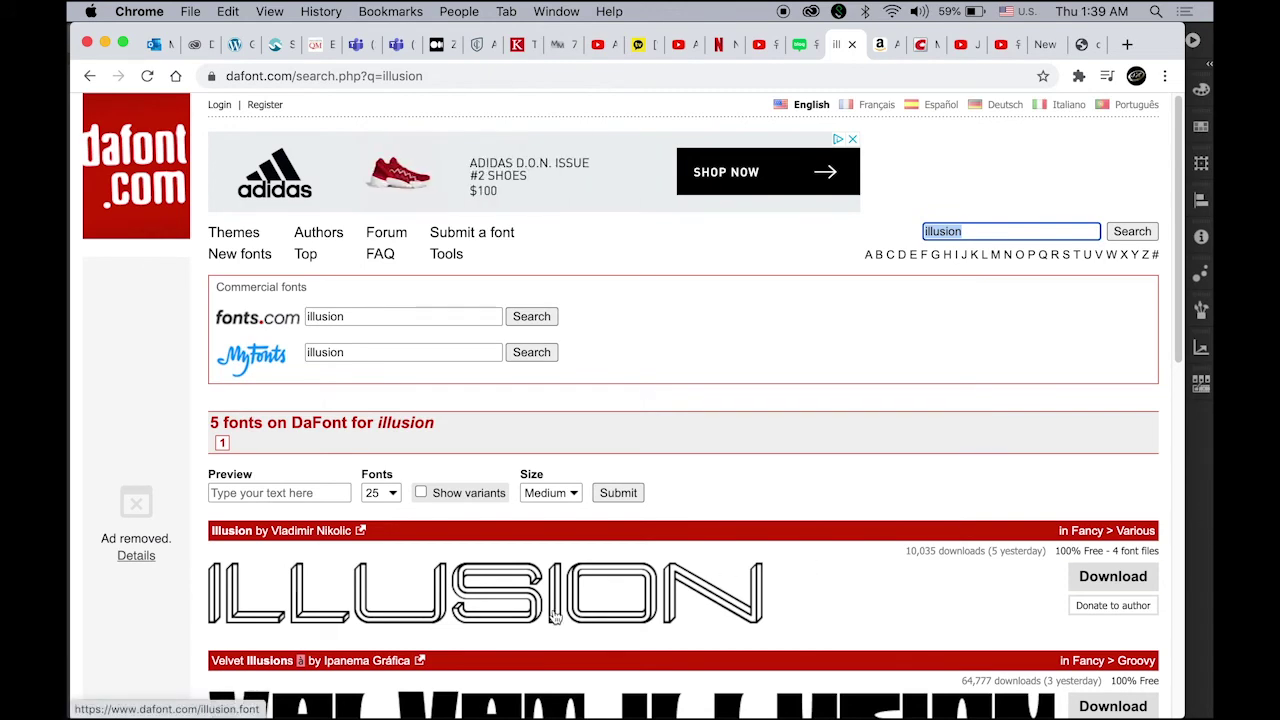
Step: Fit the whole stage in view and select the ILLUSION text at frame 60
{"action": "key", "text": "super+Tab"}
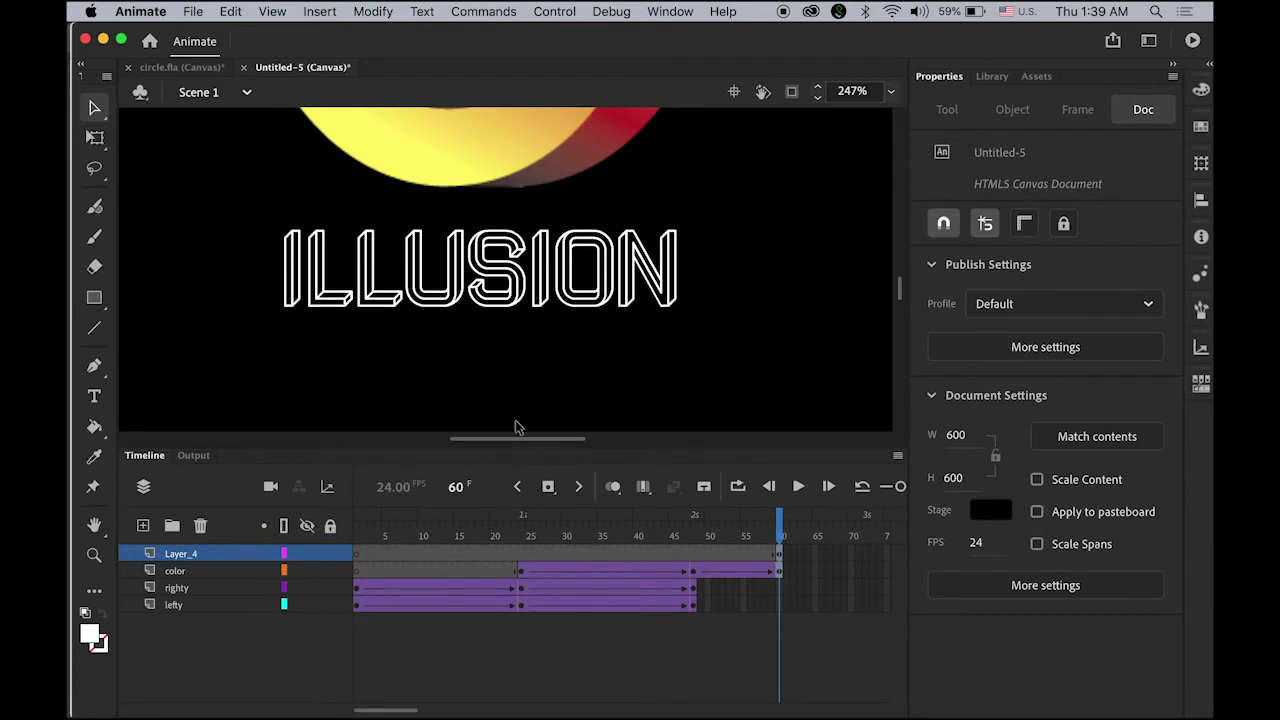
{"action": "double_click", "coordinate": [94, 525]}
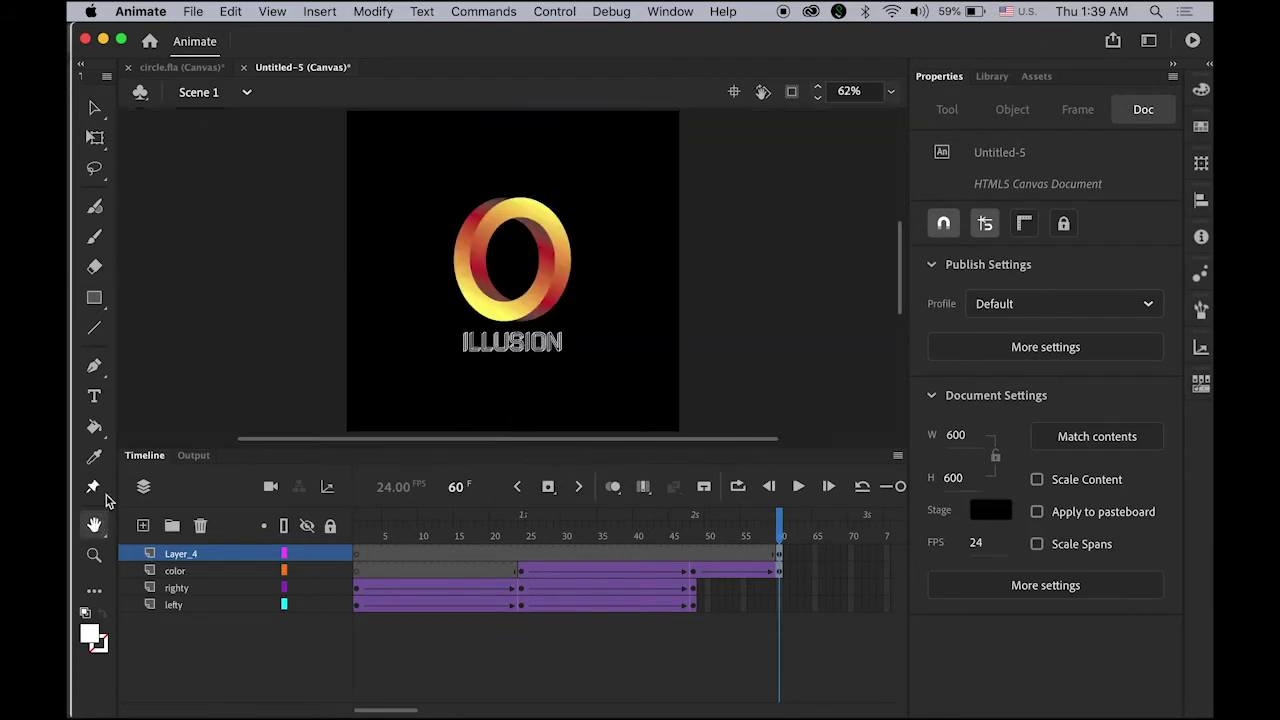
{"action": "left_click", "coordinate": [95, 107]}
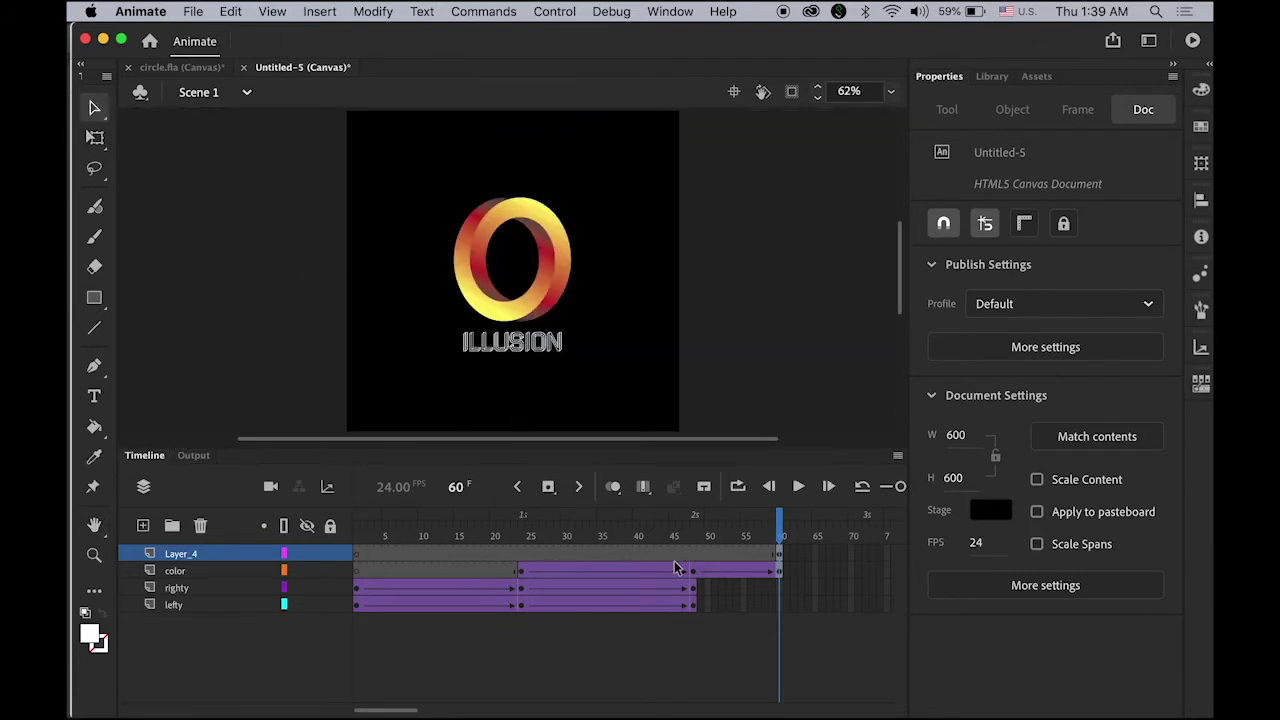
{"action": "left_click", "coordinate": [783, 557]}
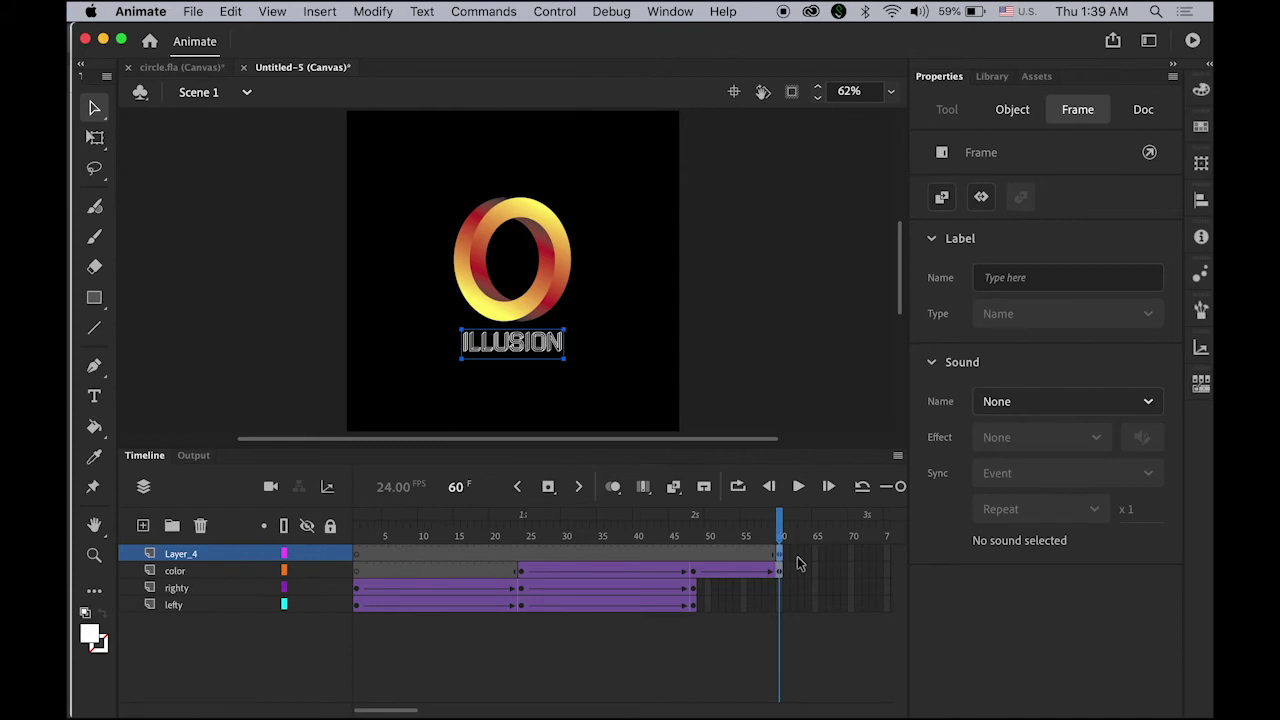
Step: Break the title apart and distribute each letter to its own layer
{"action": "key", "text": "super+b"}
{"action": "left_click", "coordinate": [366, 11]}
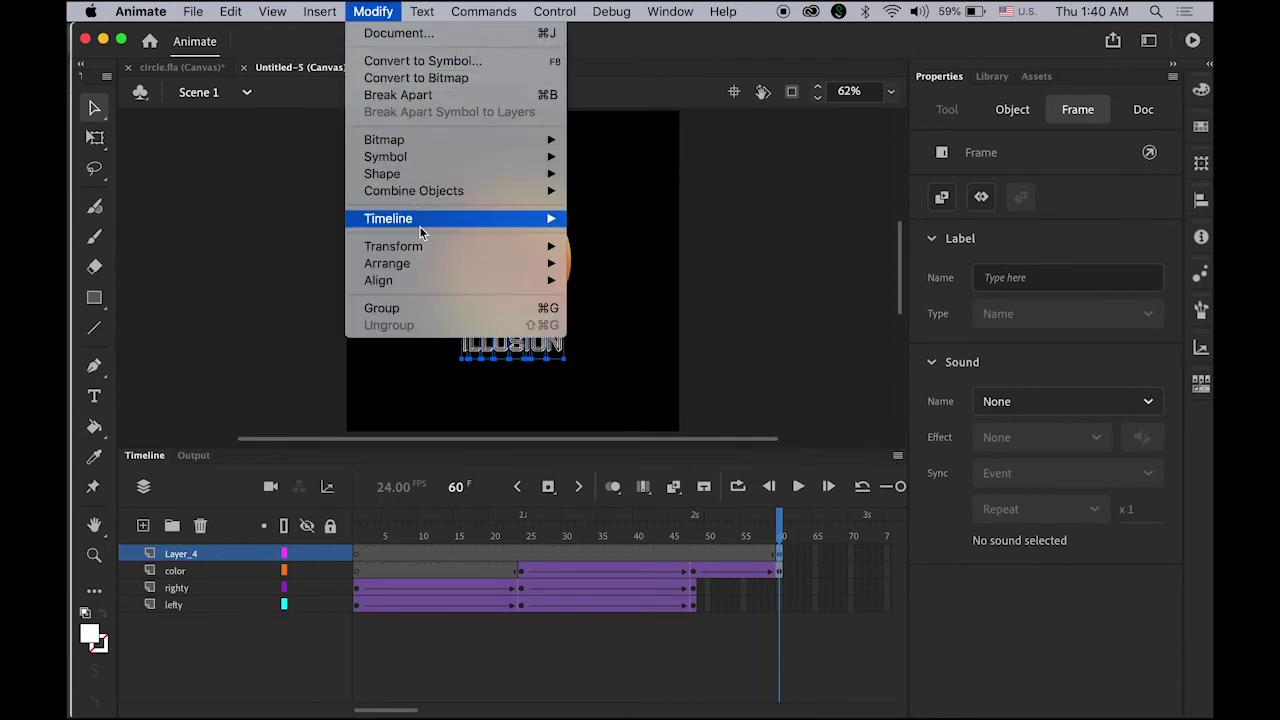
{"action": "mouse_move", "coordinate": [421, 230]}
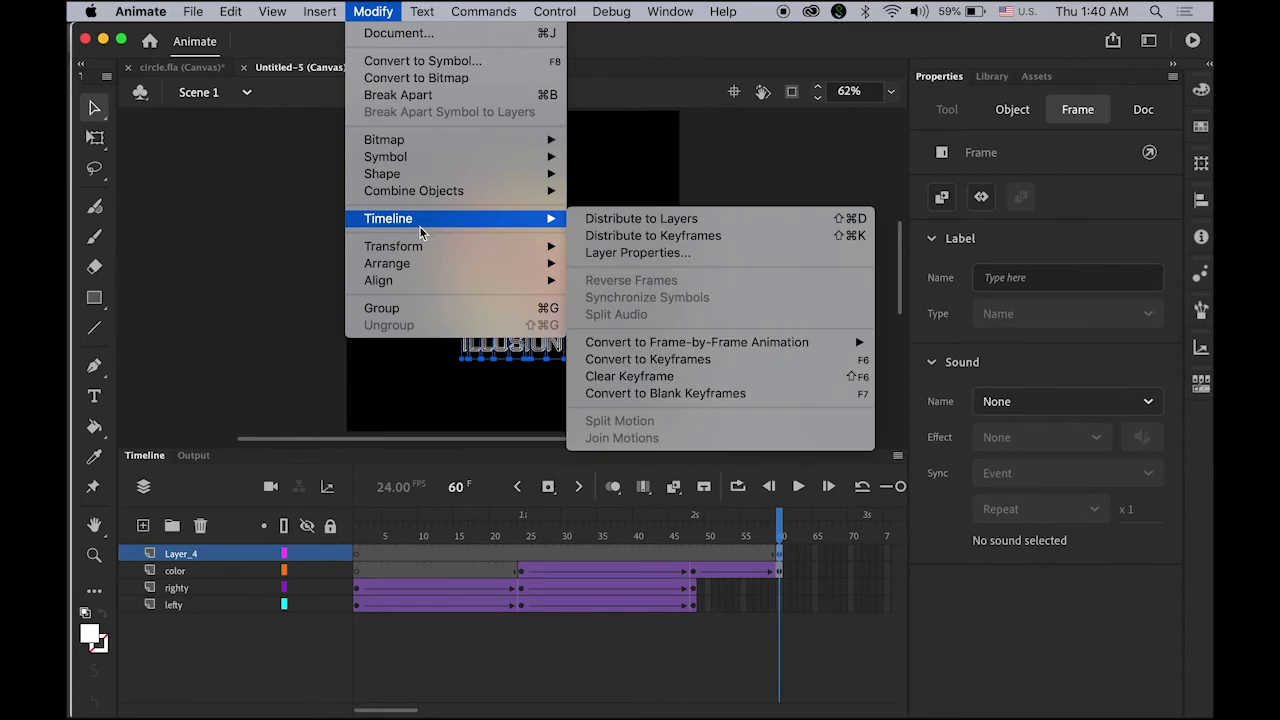
{"action": "left_click", "coordinate": [693, 220]}
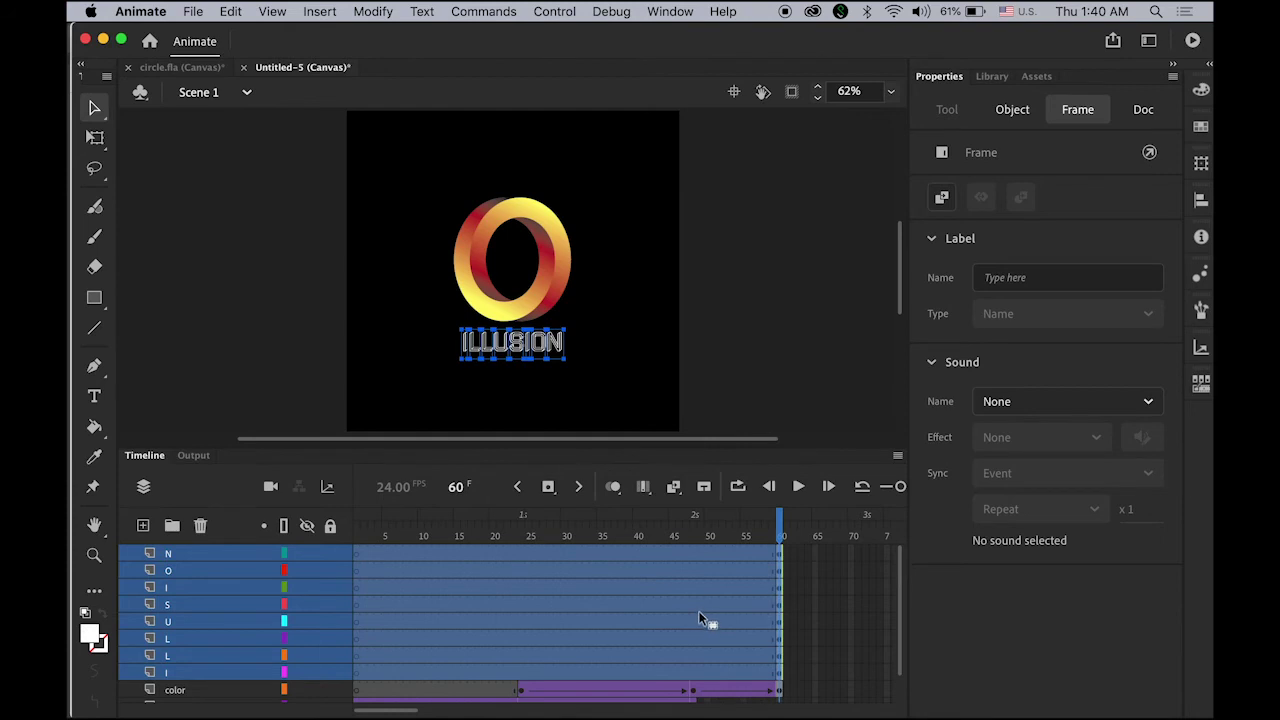
Step: Break the letters into shapes and insert keyframes at frame 70 on all eight letter layers
{"action": "key", "text": "super+b"}
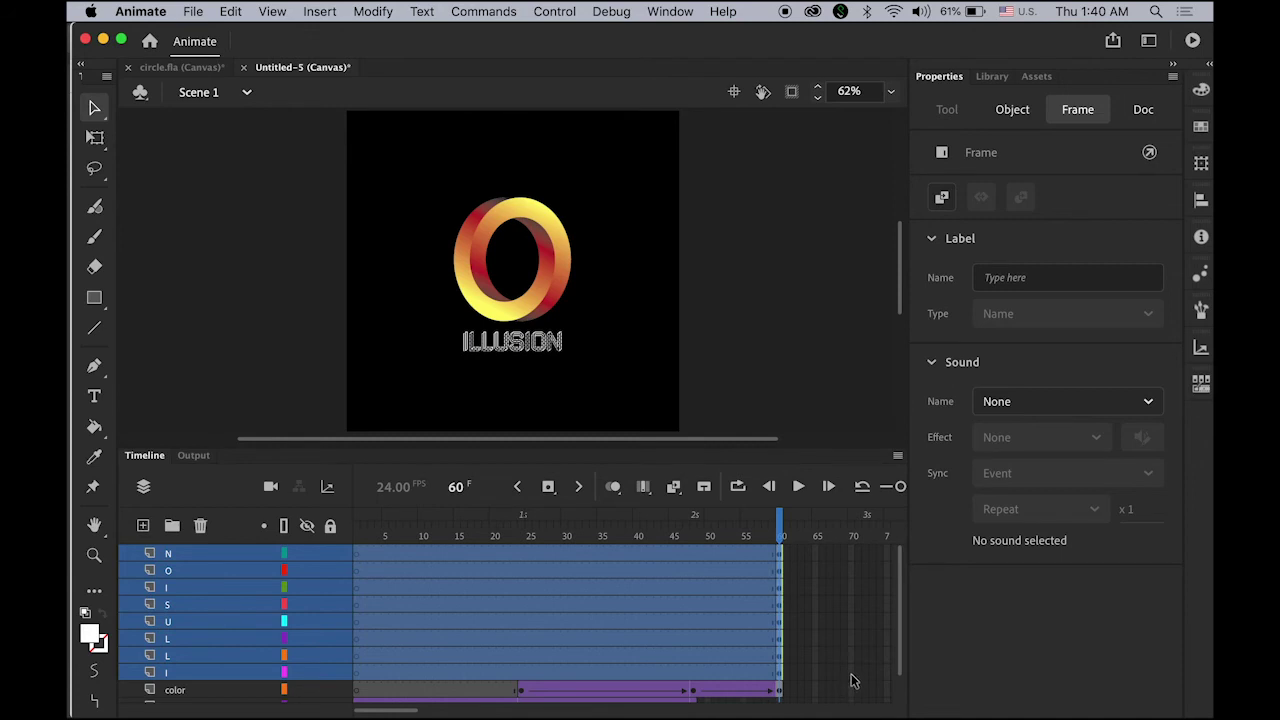
{"action": "left_click", "coordinate": [851, 677]}
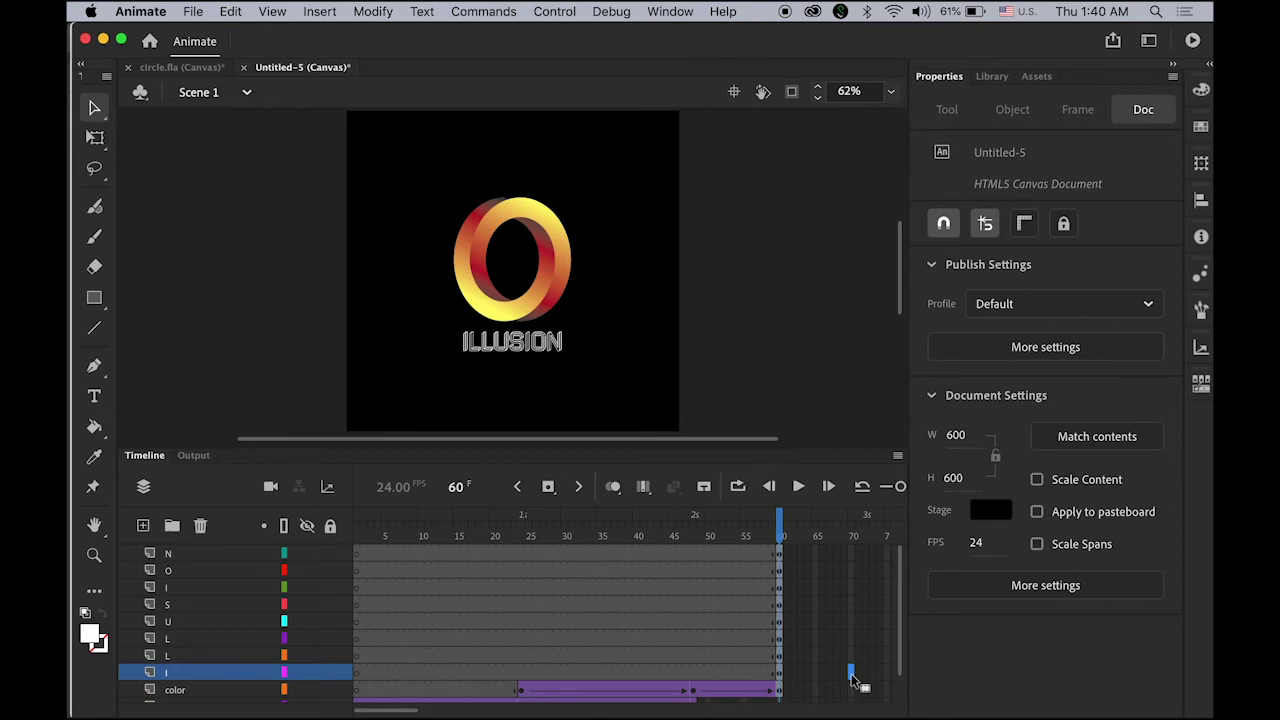
{"action": "left_click", "coordinate": [852, 558], "text": "shift"}
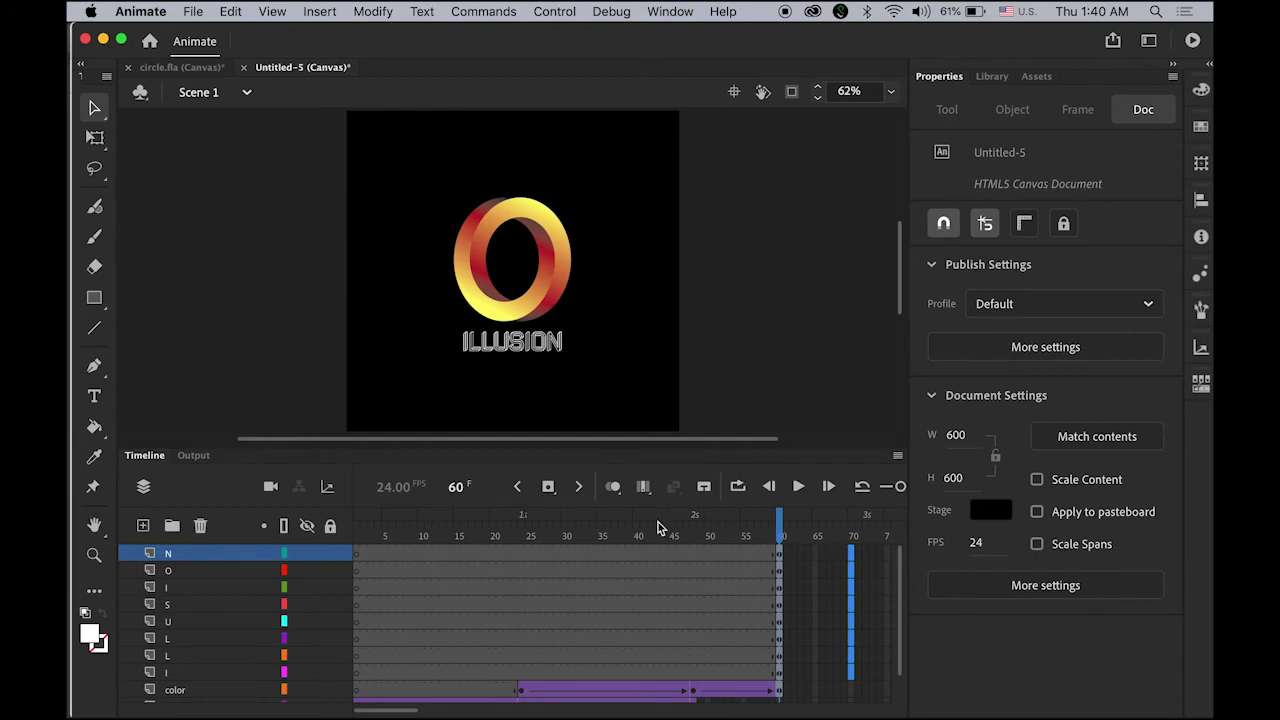
{"action": "left_click", "coordinate": [546, 490]}
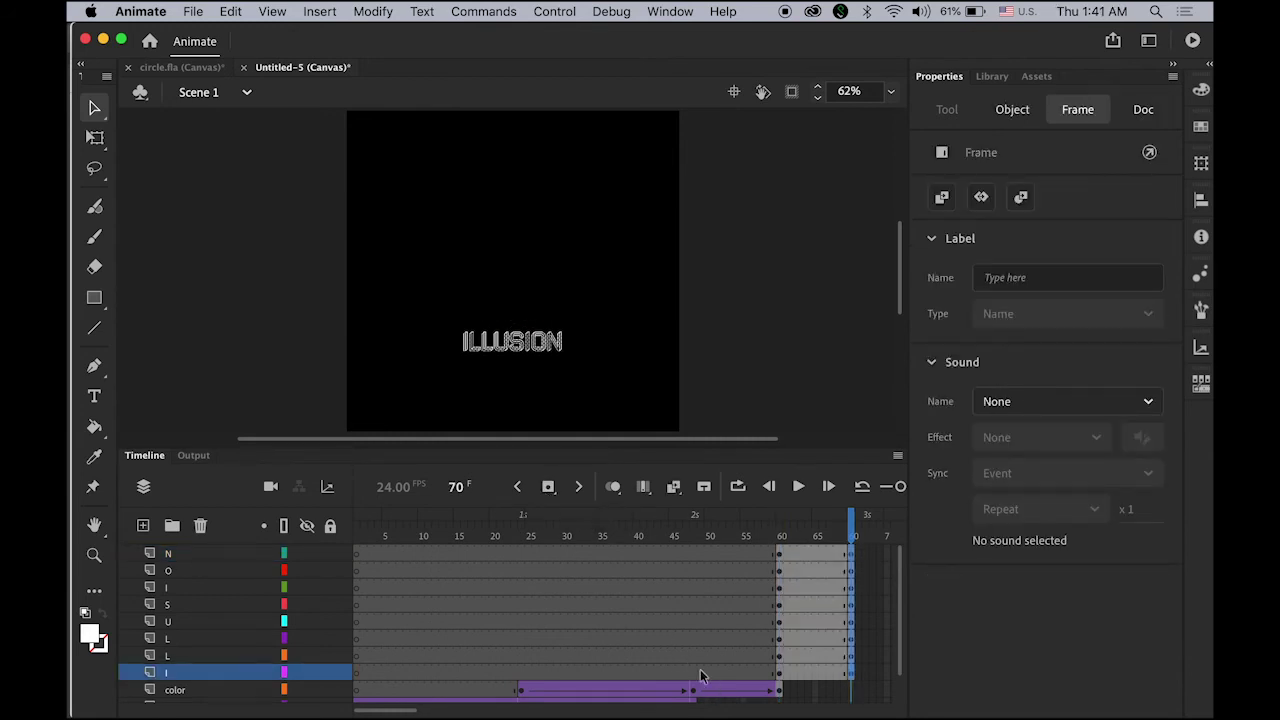
Step: Create classic tweens on all eight letter layers and scrub frames 57–70 to check them
{"action": "left_click", "coordinate": [181, 559], "text": "shift"}
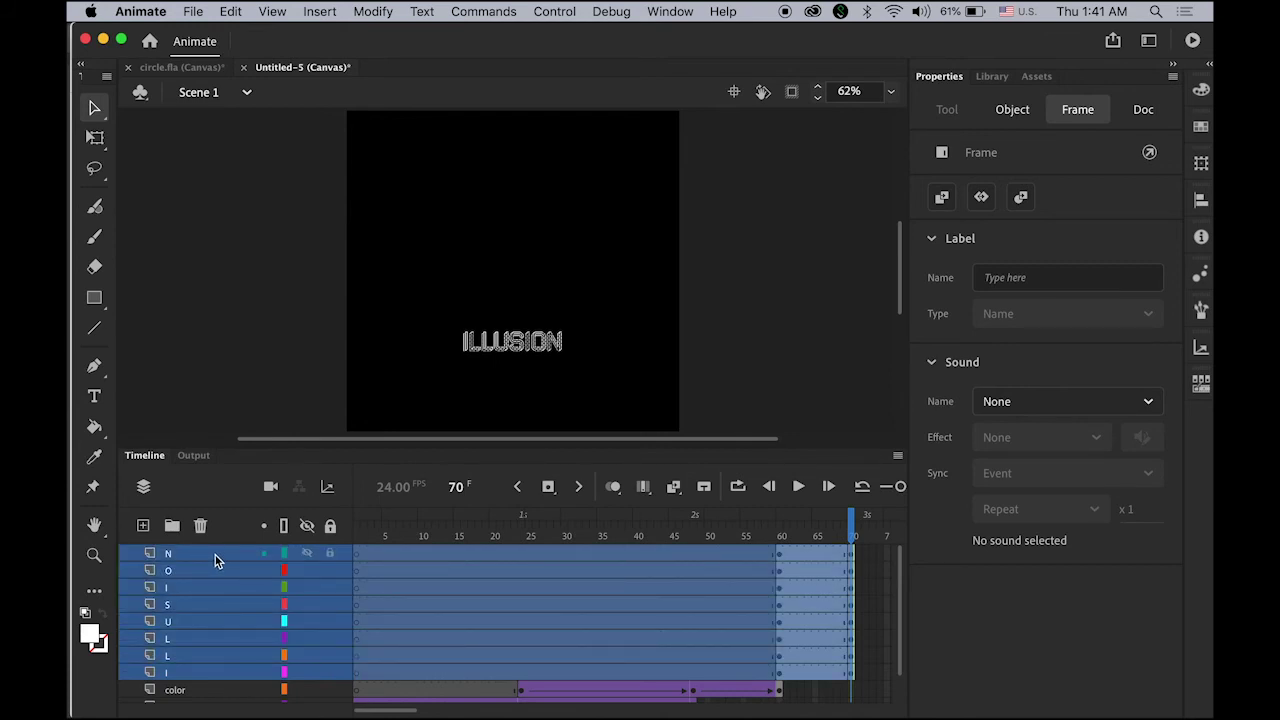
{"action": "right_click", "coordinate": [813, 590]}
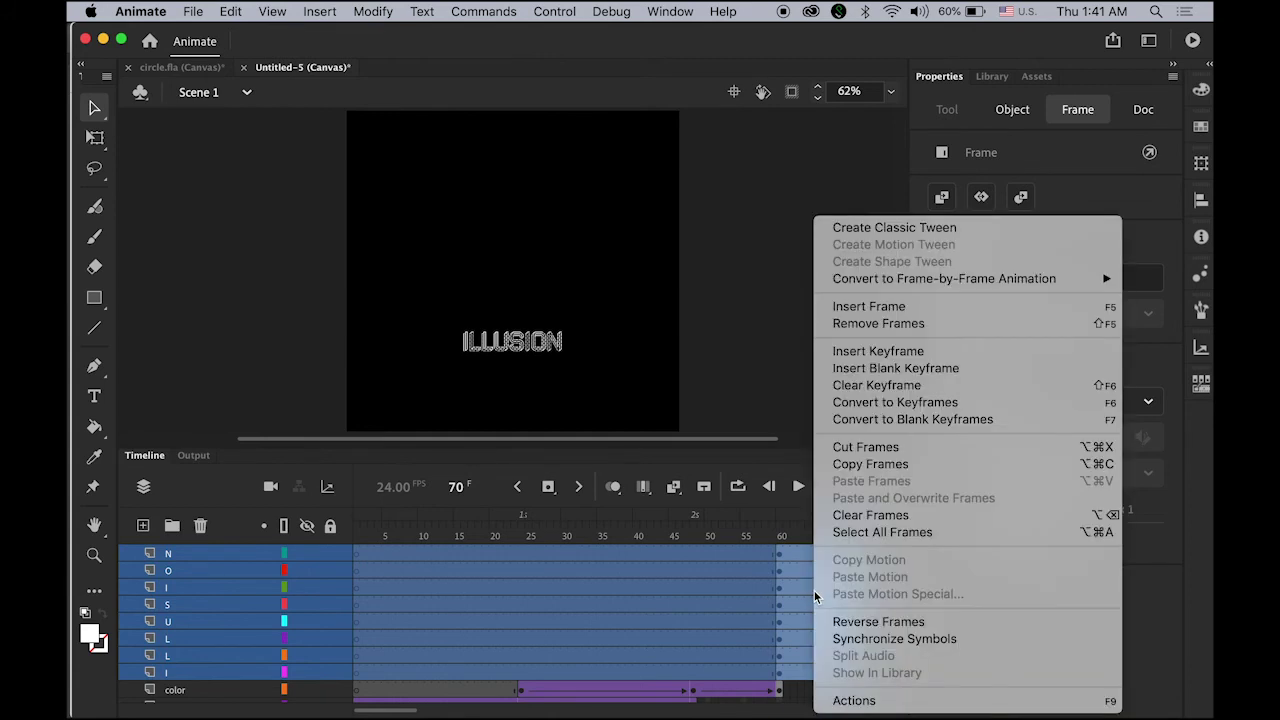
{"action": "left_click", "coordinate": [895, 228]}
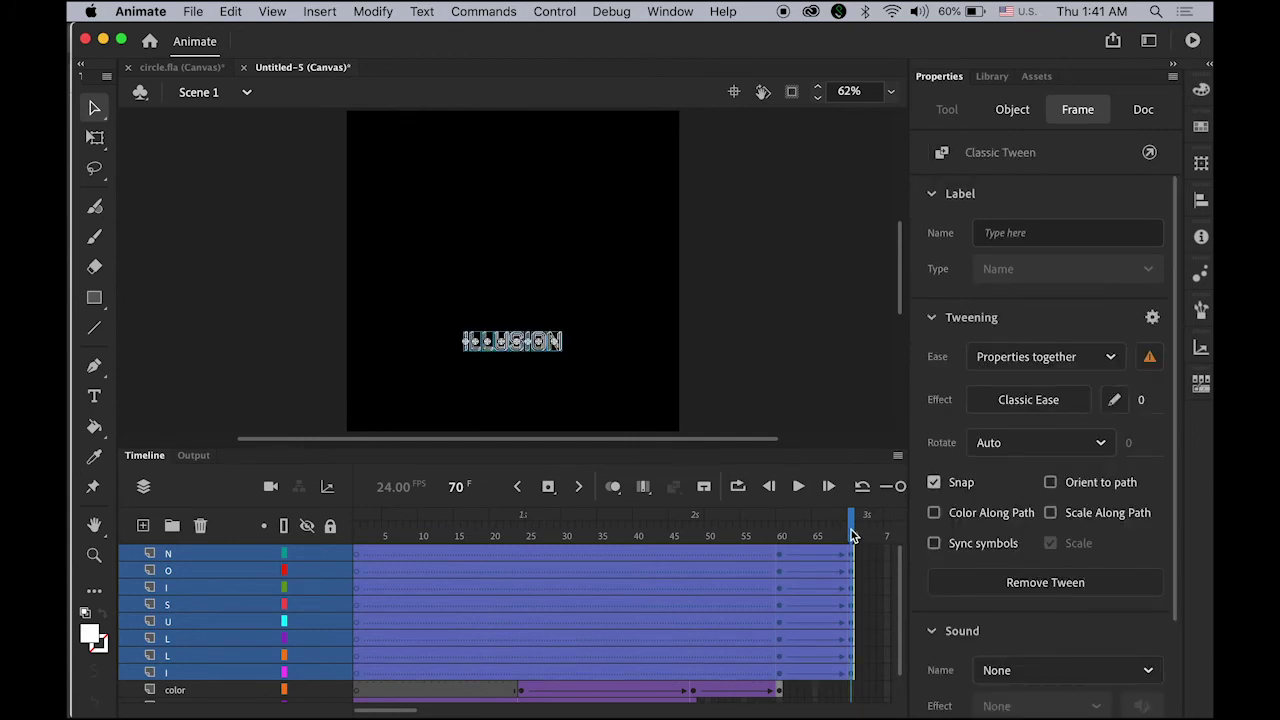
{"action": "left_click_drag", "start_coordinate": [851, 535], "coordinate": [781, 540]}
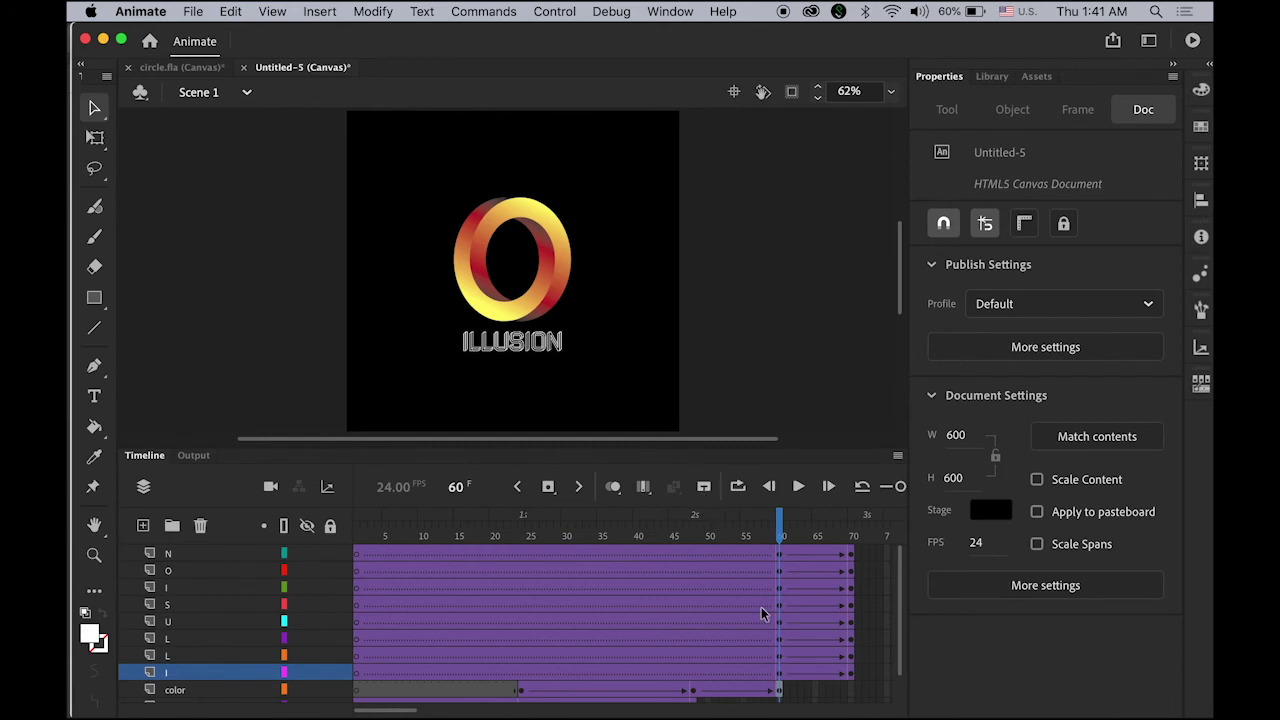
Step: At frame 60, scale the letters' width to 500% and set their Alpha to 0%
{"action": "left_click", "coordinate": [783, 674]}
{"action": "left_click", "coordinate": [782, 556]}
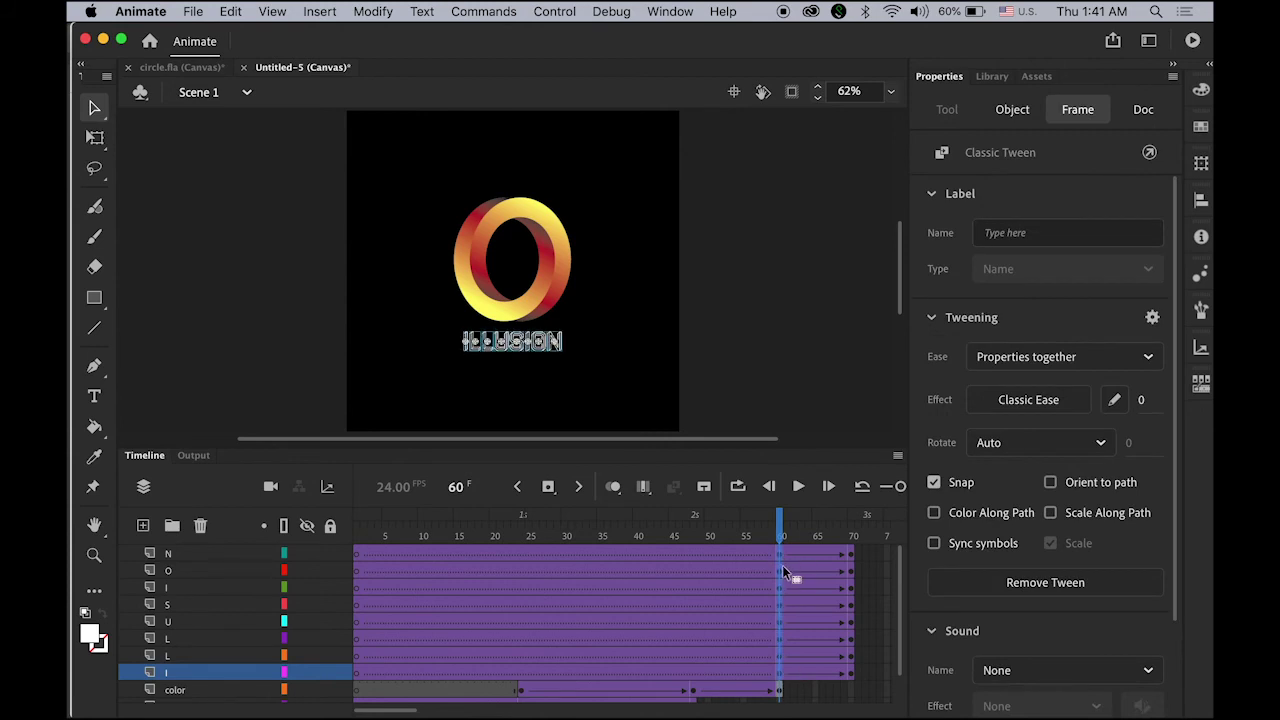
{"action": "left_click", "coordinate": [549, 350]}
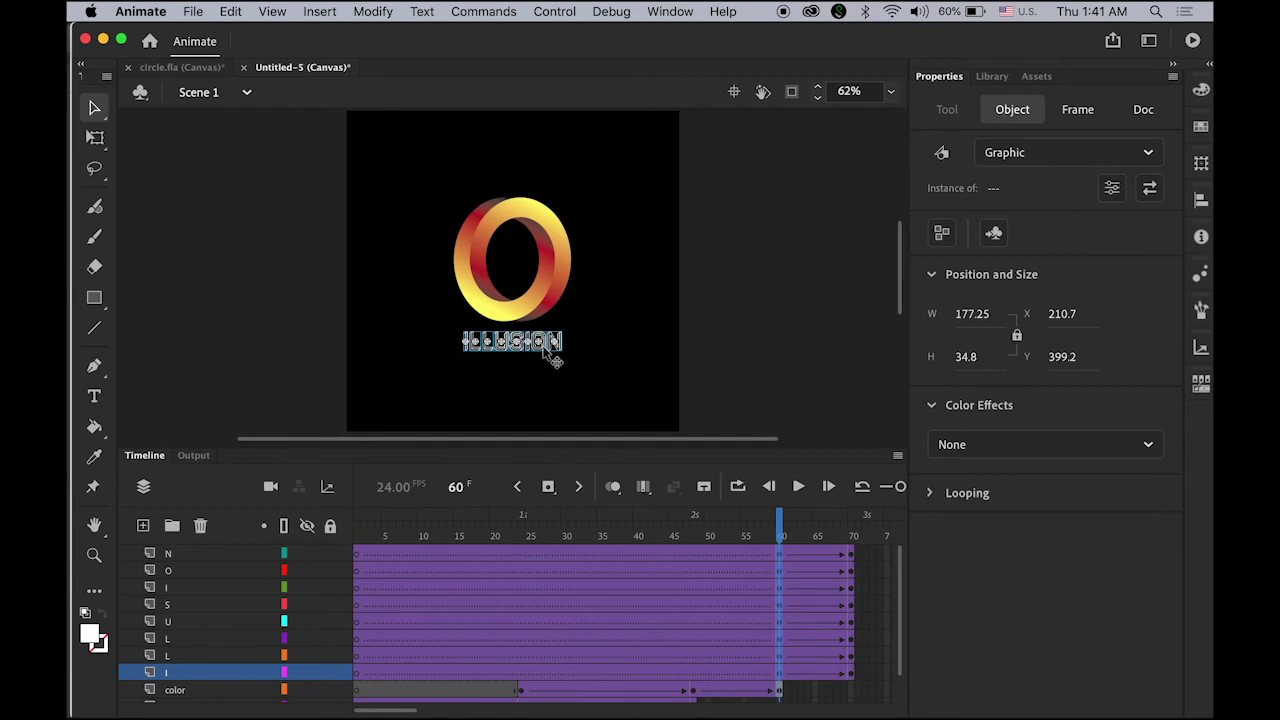
{"action": "left_click", "coordinate": [1203, 165]}
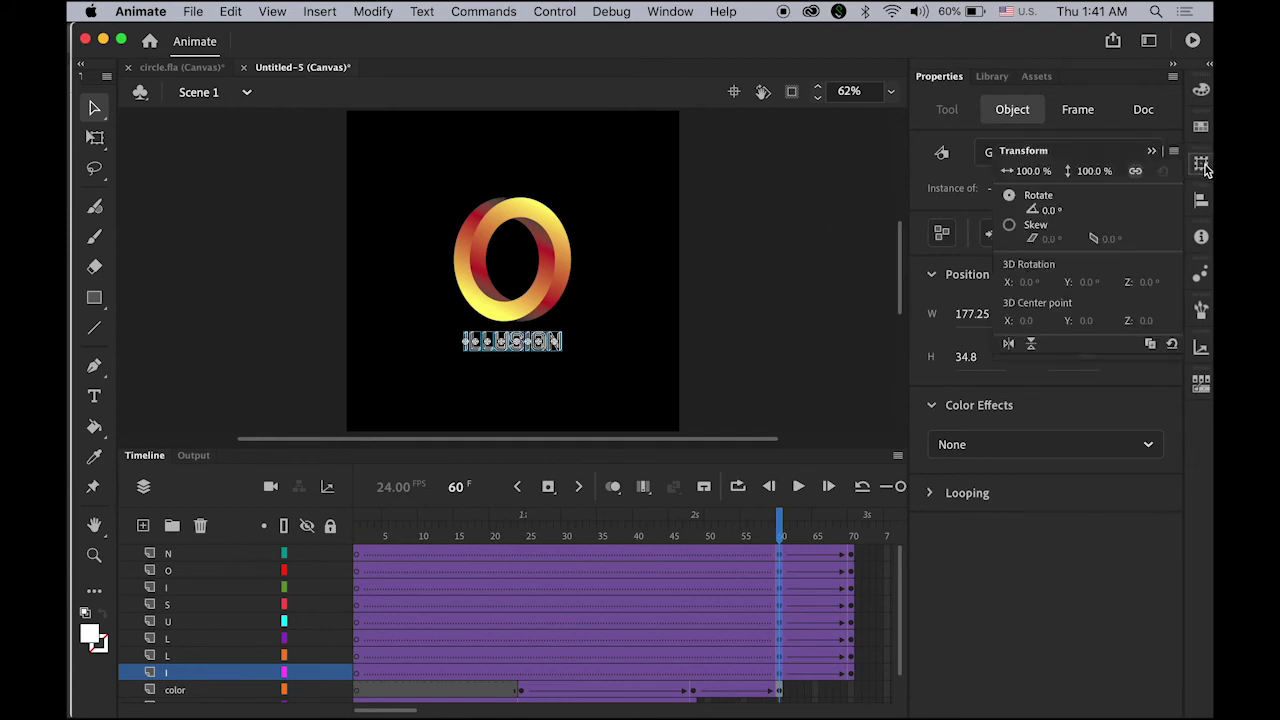
{"action": "left_click", "coordinate": [1028, 171]}
{"action": "type", "text": "500"}
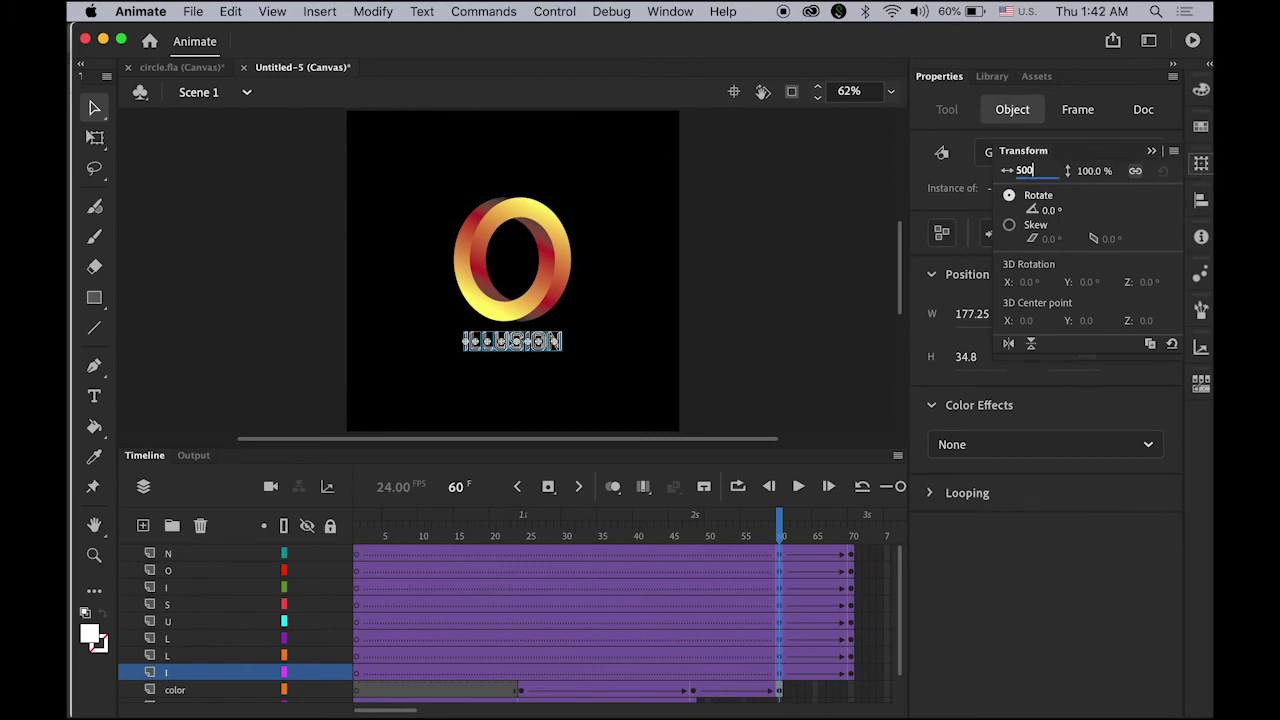
{"action": "key", "text": "Return"}
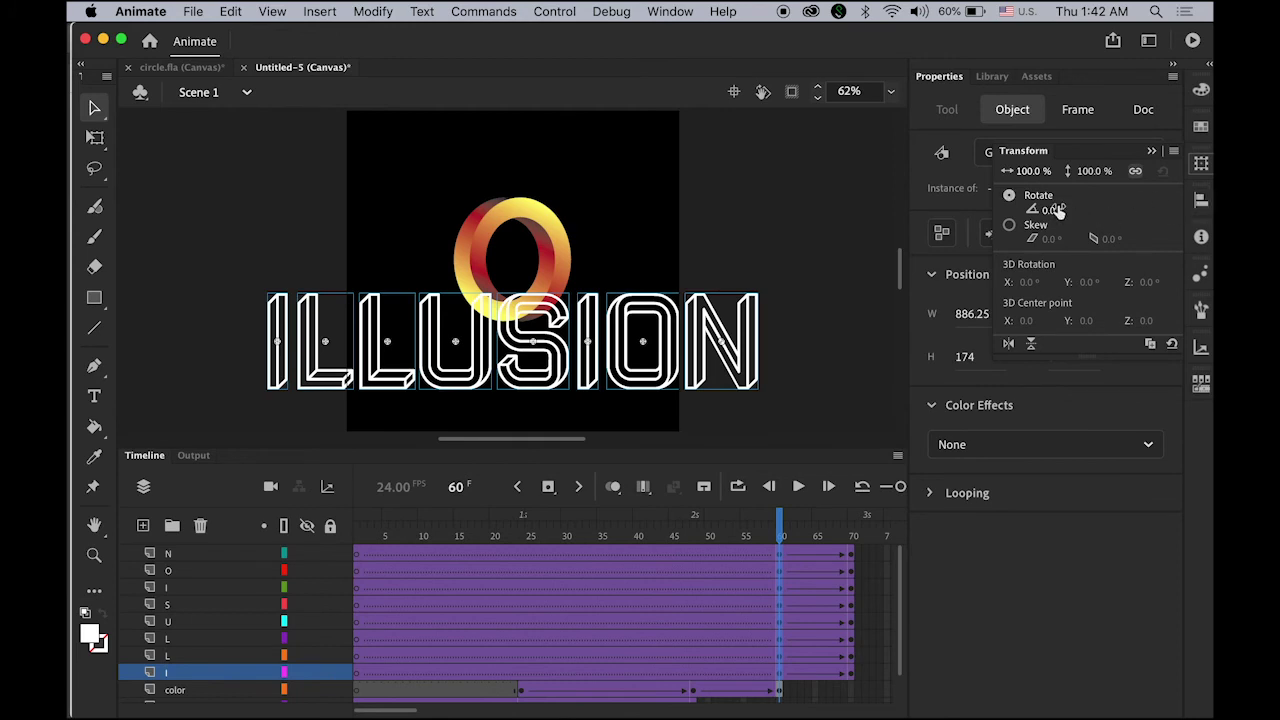
{"action": "left_click", "coordinate": [1077, 453]}
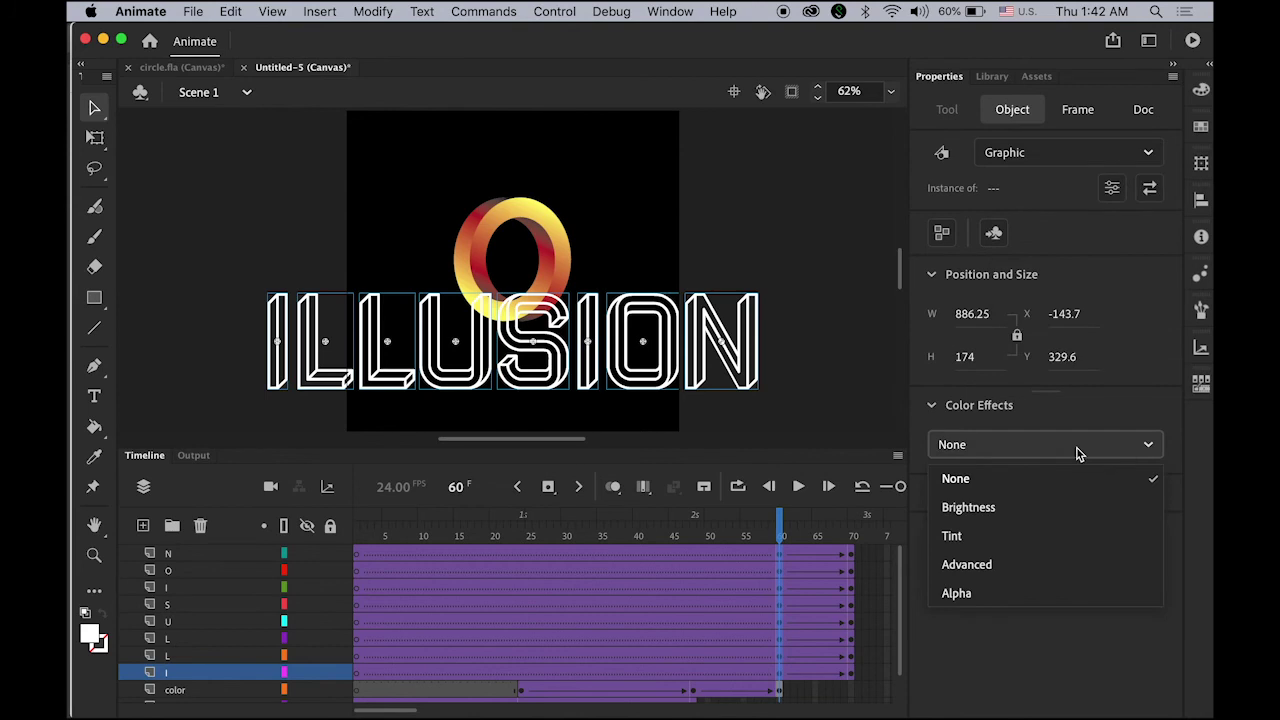
{"action": "left_click", "coordinate": [1034, 594]}
{"action": "left_click_drag", "start_coordinate": [790, 537], "coordinate": [786, 679]}
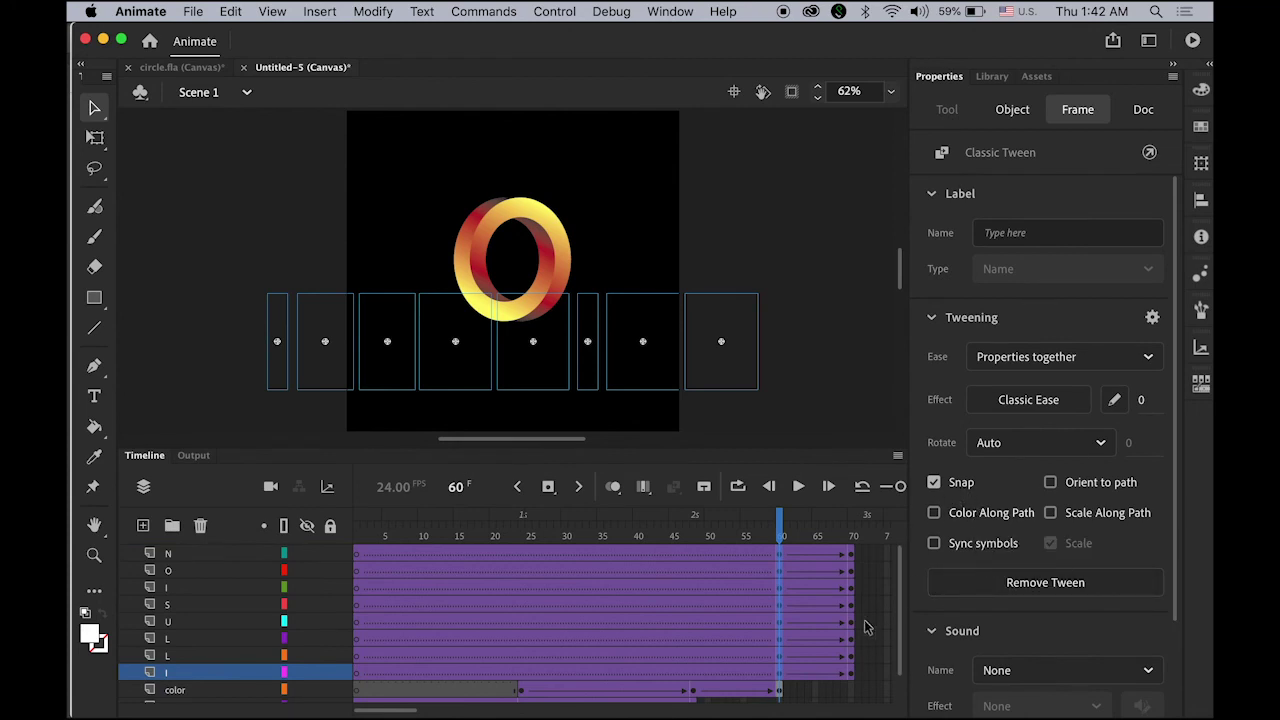
{"action": "left_click", "coordinate": [193, 558], "text": "shift"}
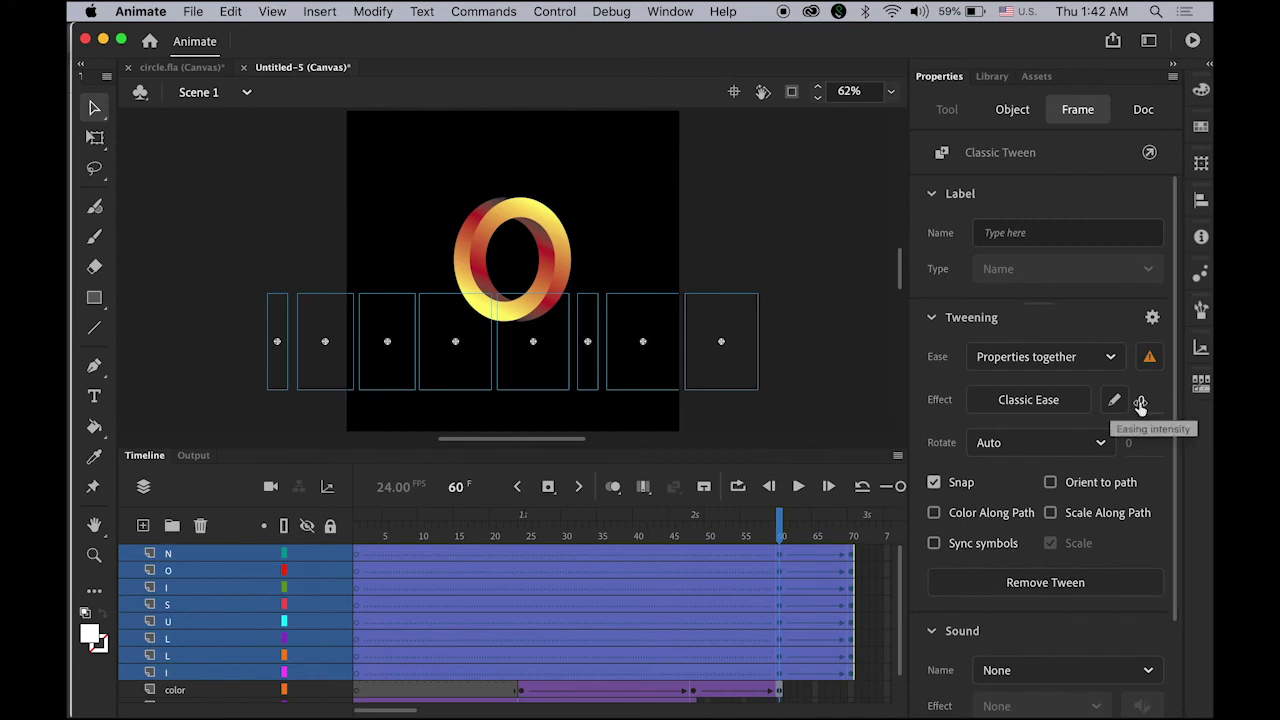
{"action": "left_click_drag", "start_coordinate": [1140, 402], "coordinate": [1175, 412]}
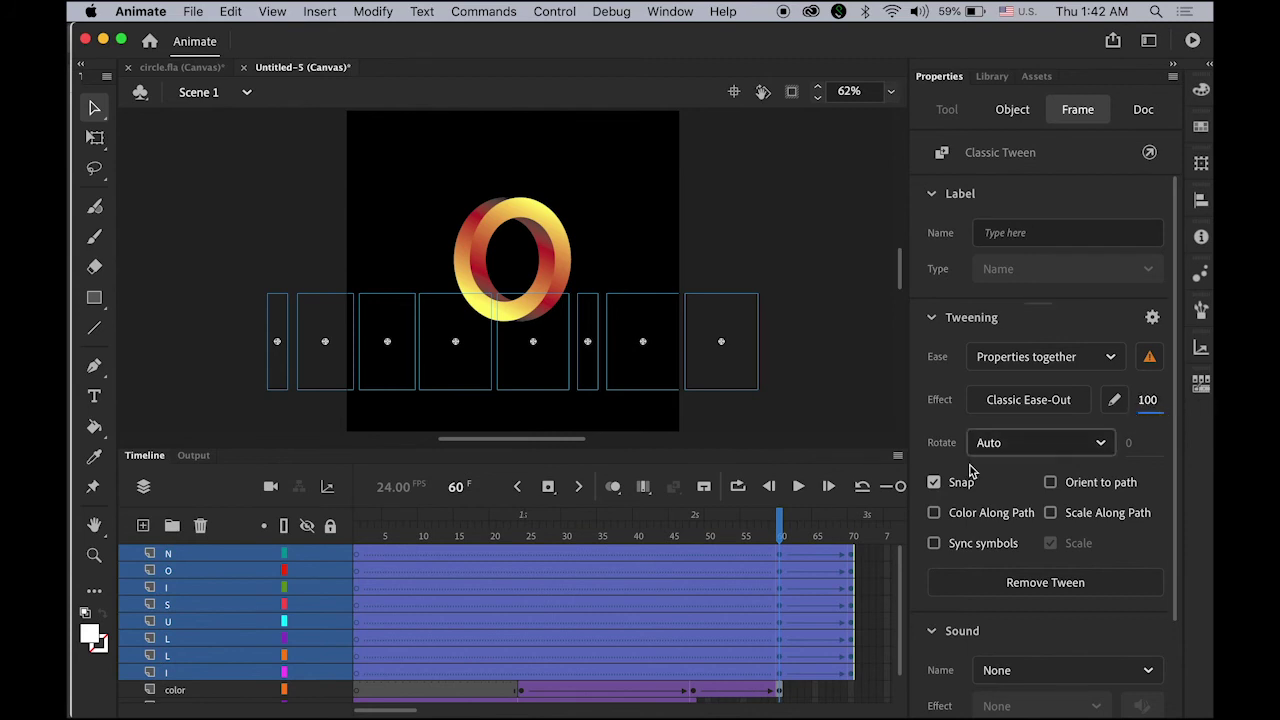
{"action": "left_click", "coordinate": [822, 425]}
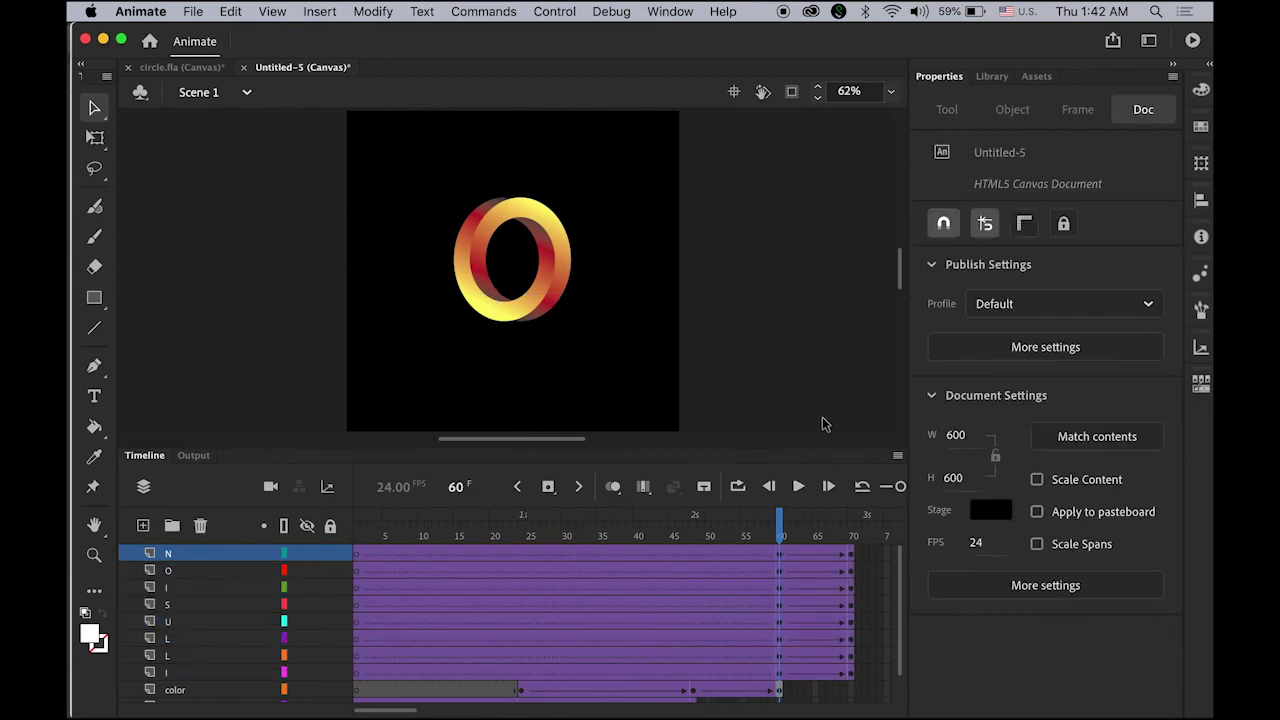
{"action": "key", "text": "Return"}
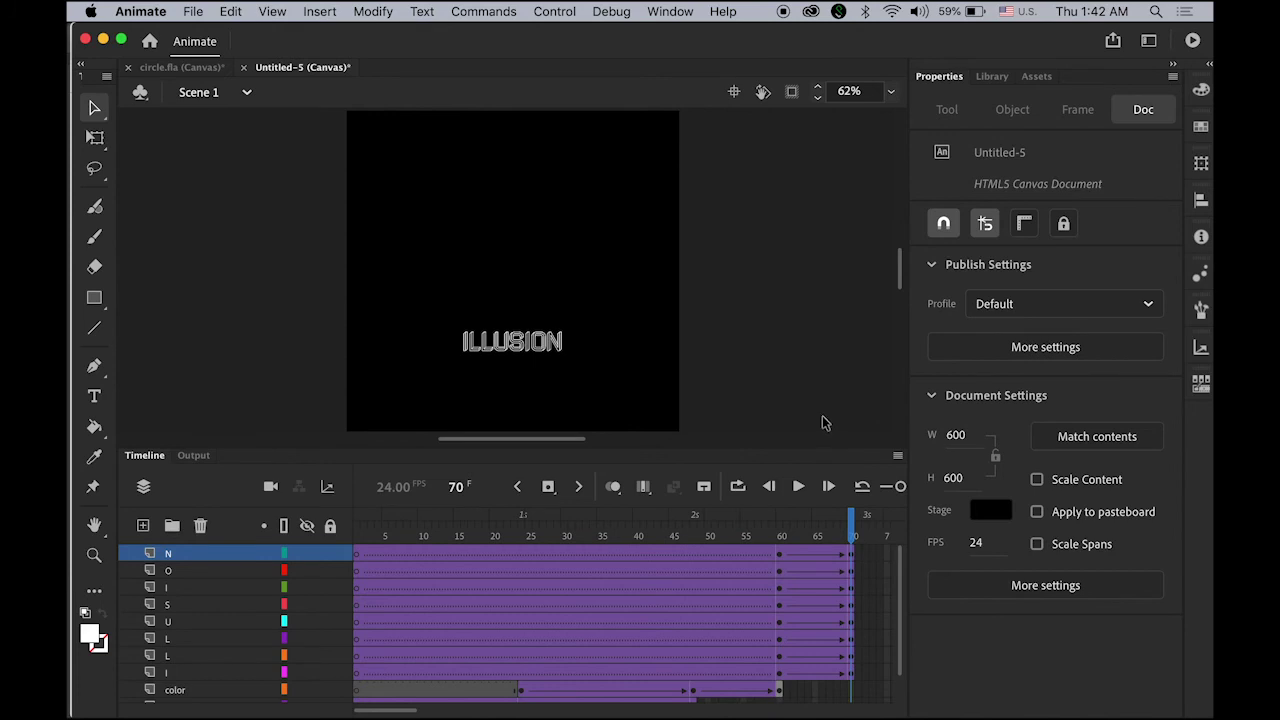
{"action": "mouse_move", "coordinate": [853, 530]}
{"action": "left_mouse_down"}
{"action": "mouse_move", "coordinate": [786, 540]}
{"action": "mouse_move", "coordinate": [853, 540]}
{"action": "left_mouse_up"}
{"action": "left_click_drag", "start_coordinate": [395, 711], "coordinate": [422, 711]}
Step: Shift the lower L, upper L, U and S letter tweens progressively later
{"action": "left_click", "coordinate": [172, 674]}
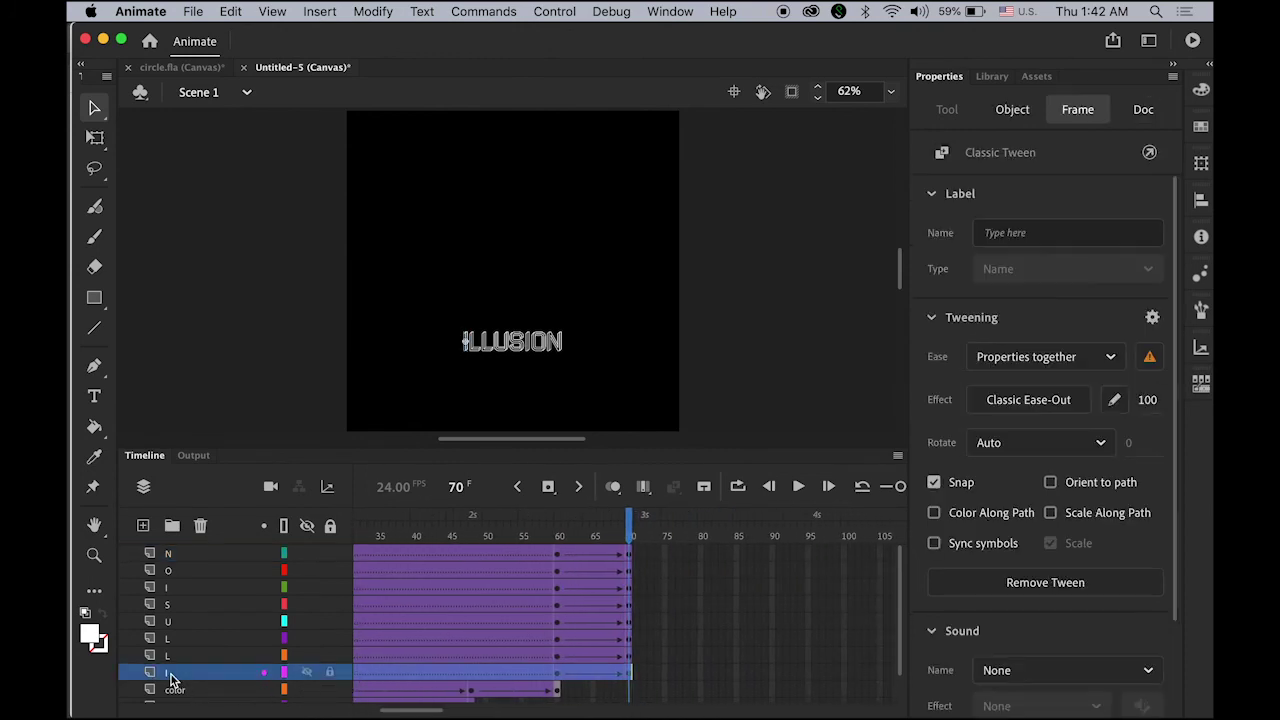
{"action": "left_click", "coordinate": [168, 659]}
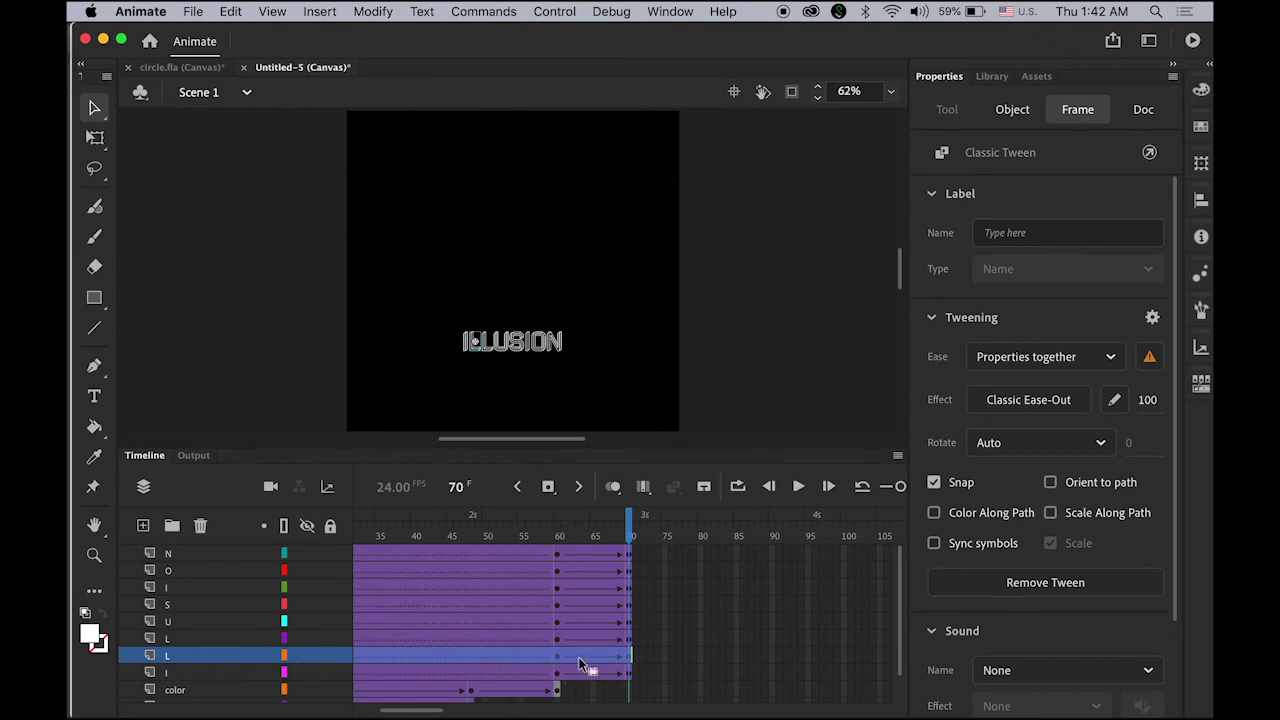
{"action": "left_click_drag", "start_coordinate": [578, 656], "coordinate": [614, 659]}
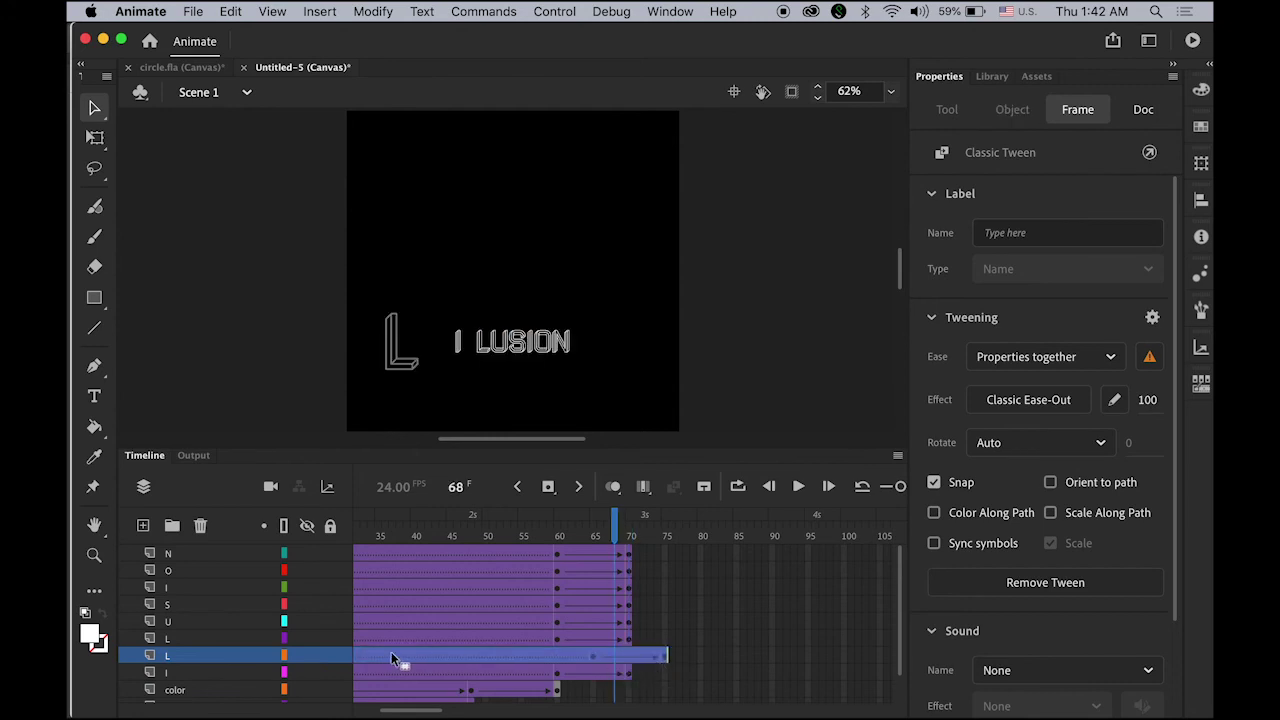
{"action": "left_click", "coordinate": [182, 641]}
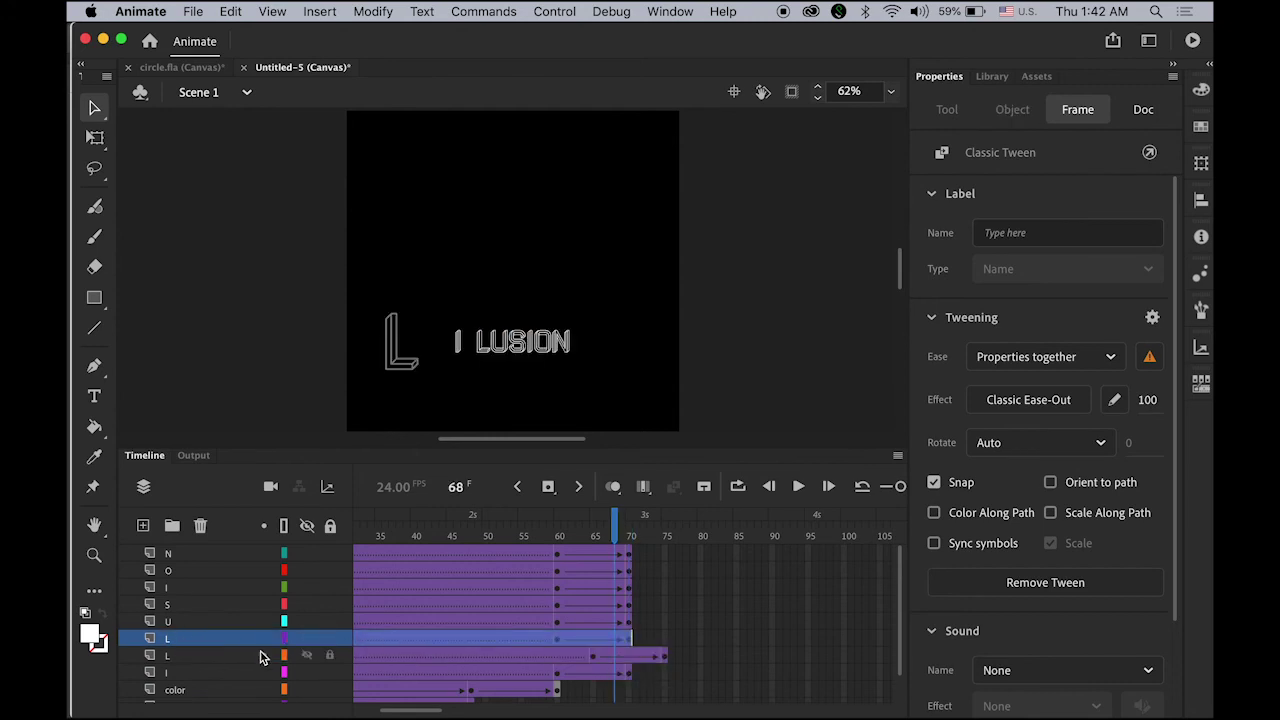
{"action": "left_click_drag", "start_coordinate": [493, 637], "coordinate": [561, 643]}
{"action": "left_click", "coordinate": [224, 621]}
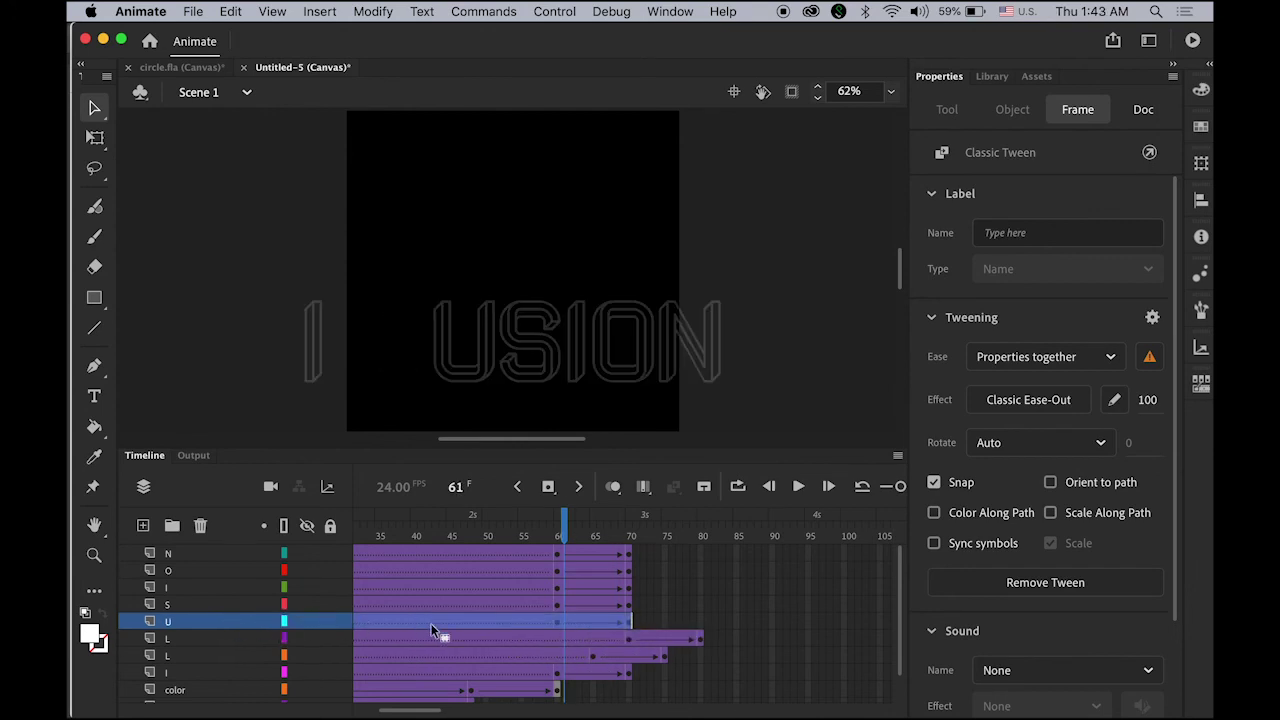
{"action": "left_click_drag", "start_coordinate": [521, 621], "coordinate": [629, 621]}
{"action": "left_click", "coordinate": [176, 606]}
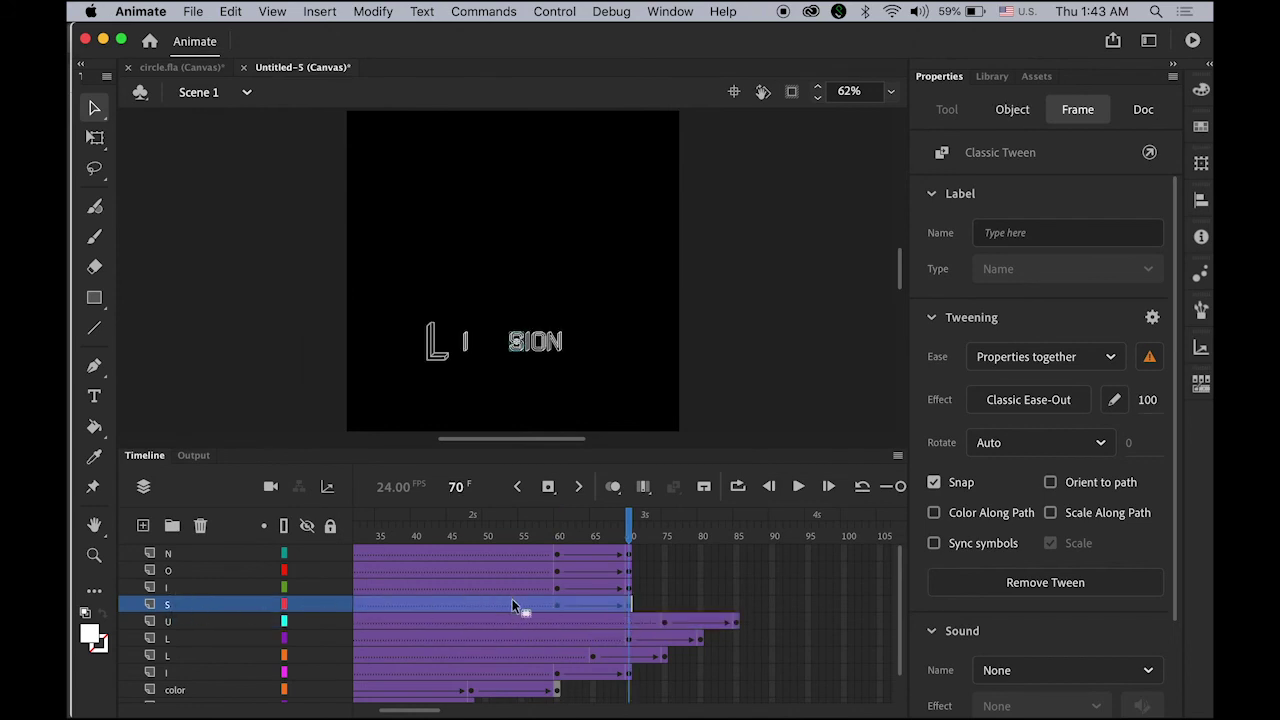
{"action": "left_click_drag", "start_coordinate": [514, 606], "coordinate": [657, 607]}
Step: Push the I, O and N tweens later so N ends at frame 105
{"action": "left_click", "coordinate": [188, 591]}
{"action": "left_click_drag", "start_coordinate": [463, 589], "coordinate": [646, 588]}
{"action": "left_click", "coordinate": [198, 572]}
{"action": "left_click_drag", "start_coordinate": [505, 571], "coordinate": [715, 571]}
{"action": "left_click", "coordinate": [290, 558]}
{"action": "left_click_drag", "start_coordinate": [451, 555], "coordinate": [702, 560]}
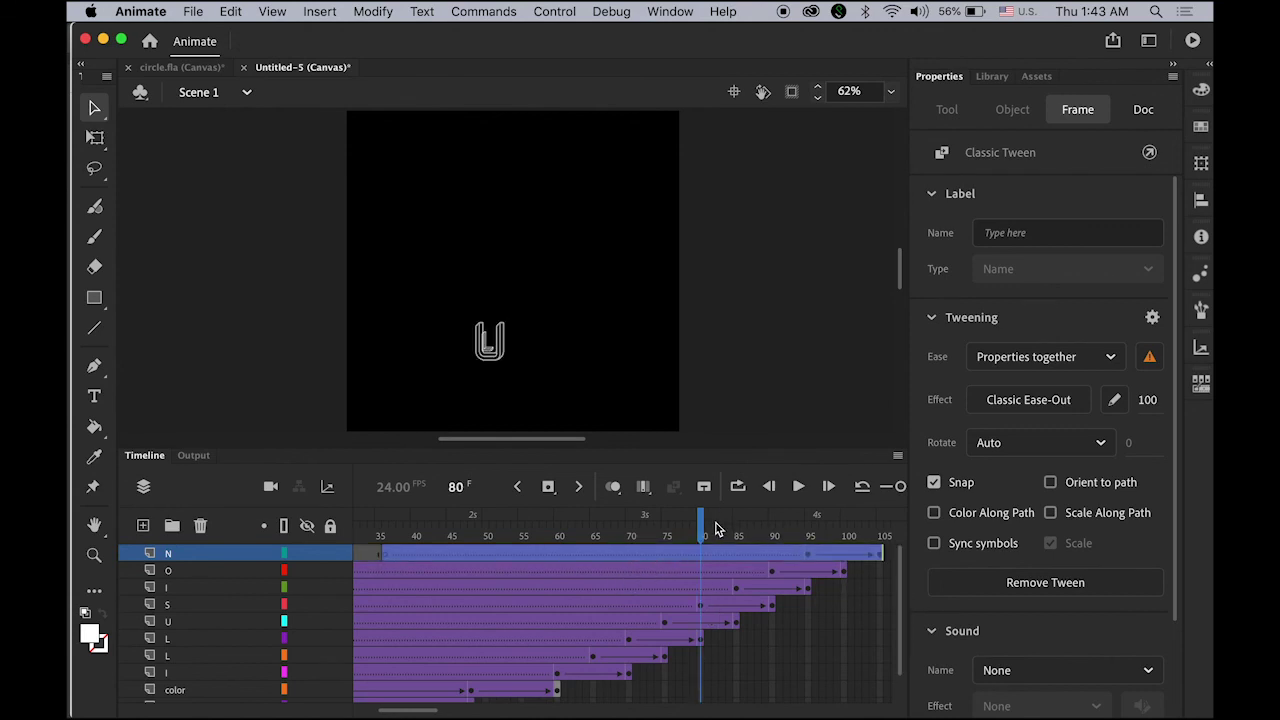
{"action": "left_click_drag", "start_coordinate": [709, 523], "coordinate": [492, 525]}
Step: Play from frame 1 and scrub frames 60–102 to check the letter stagger
{"action": "key", "text": "shift+comma"}
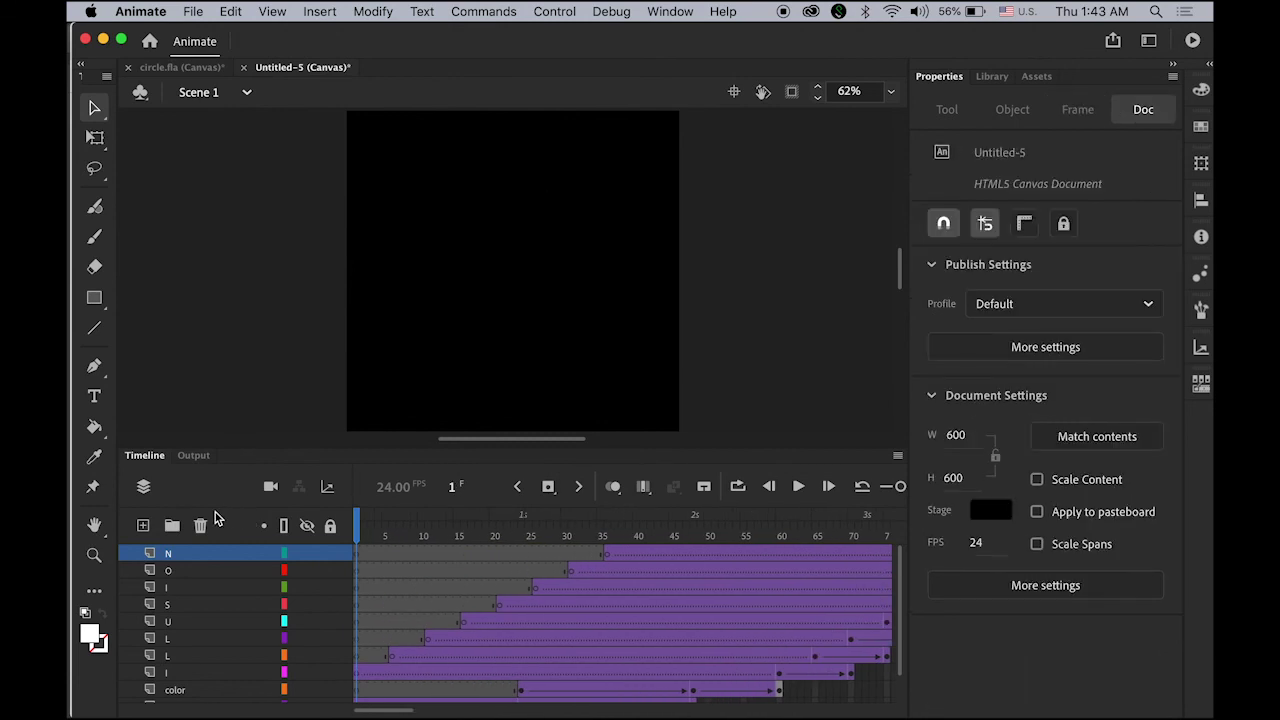
{"action": "key", "text": "Return"}
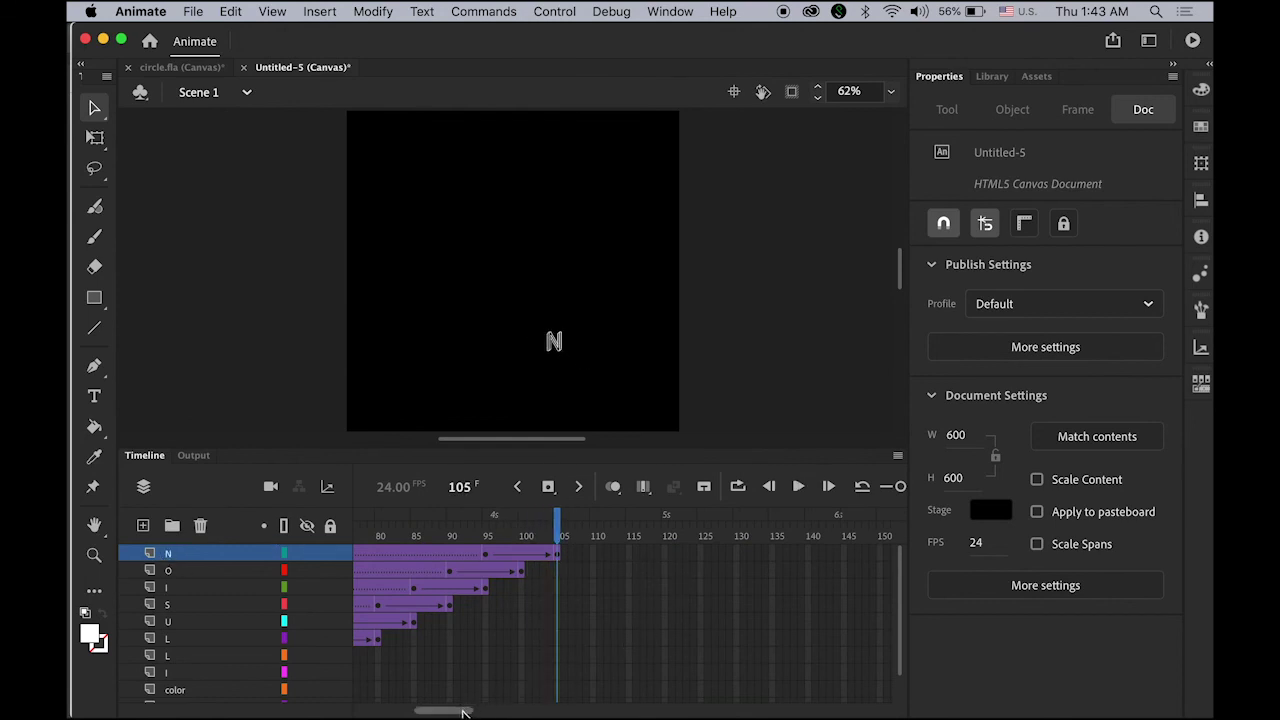
{"action": "left_click_drag", "start_coordinate": [463, 712], "coordinate": [443, 712]}
{"action": "left_click", "coordinate": [549, 533]}
{"action": "left_click_drag", "start_coordinate": [520, 533], "coordinate": [418, 538]}
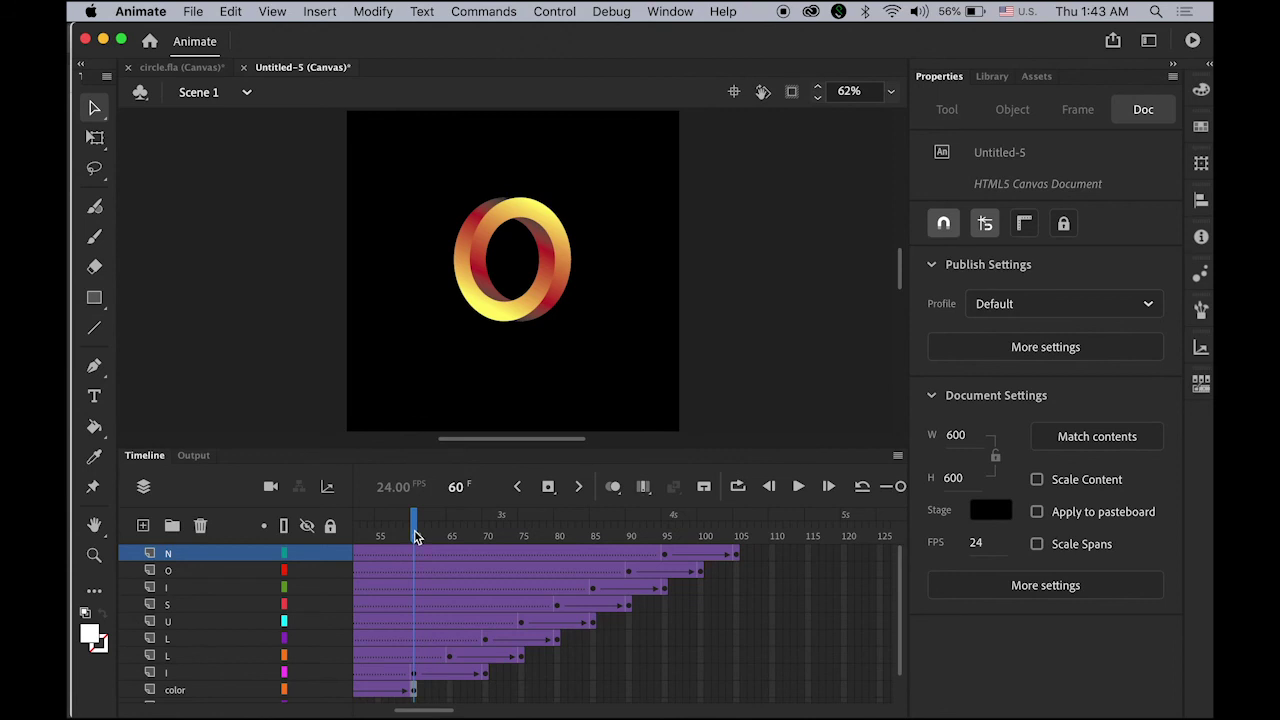
{"action": "left_click", "coordinate": [564, 534]}
{"action": "left_click", "coordinate": [716, 552]}
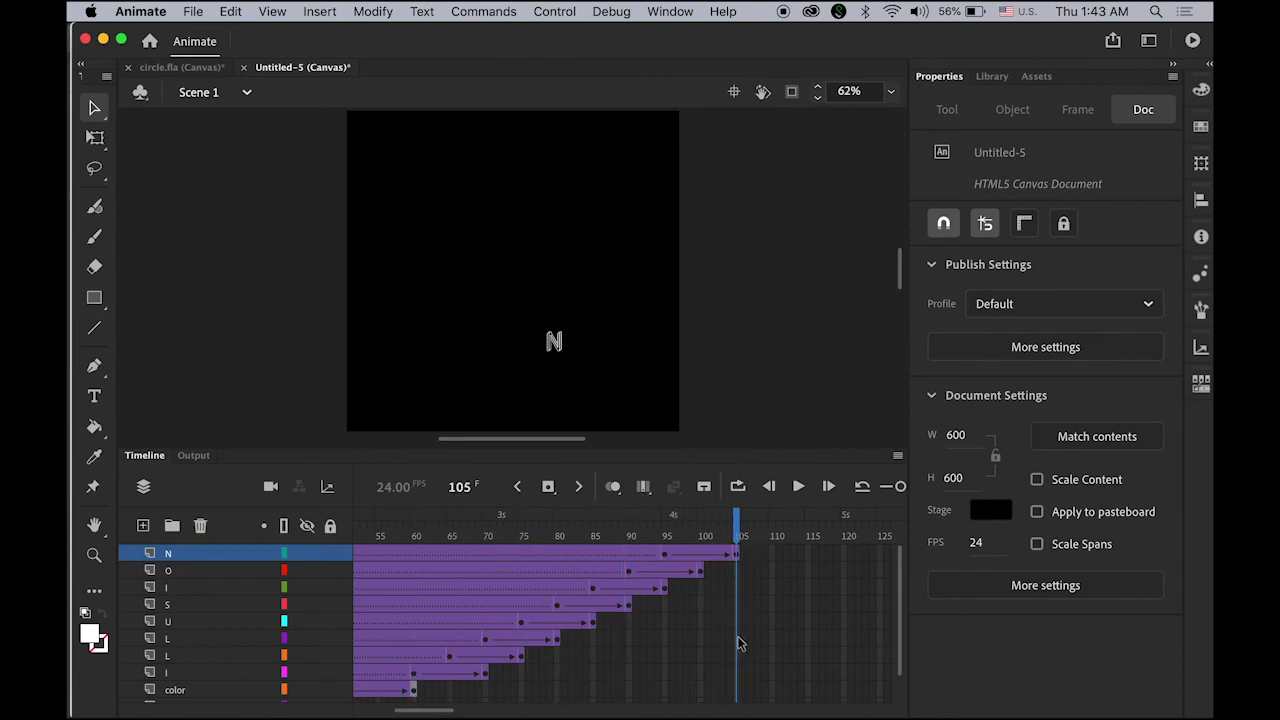
Step: Insert keyframes at frame 105 on every layer down to color
{"action": "left_click", "coordinate": [738, 574]}
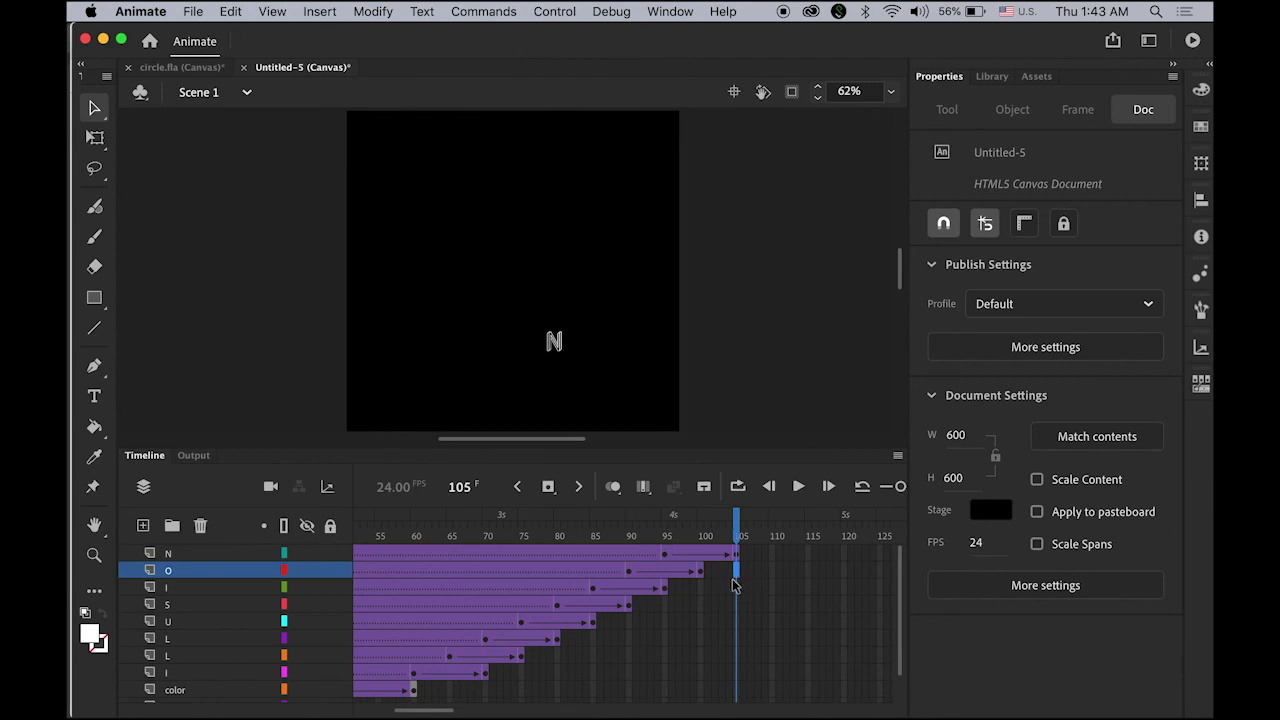
{"action": "left_click", "coordinate": [738, 690], "text": "shift"}
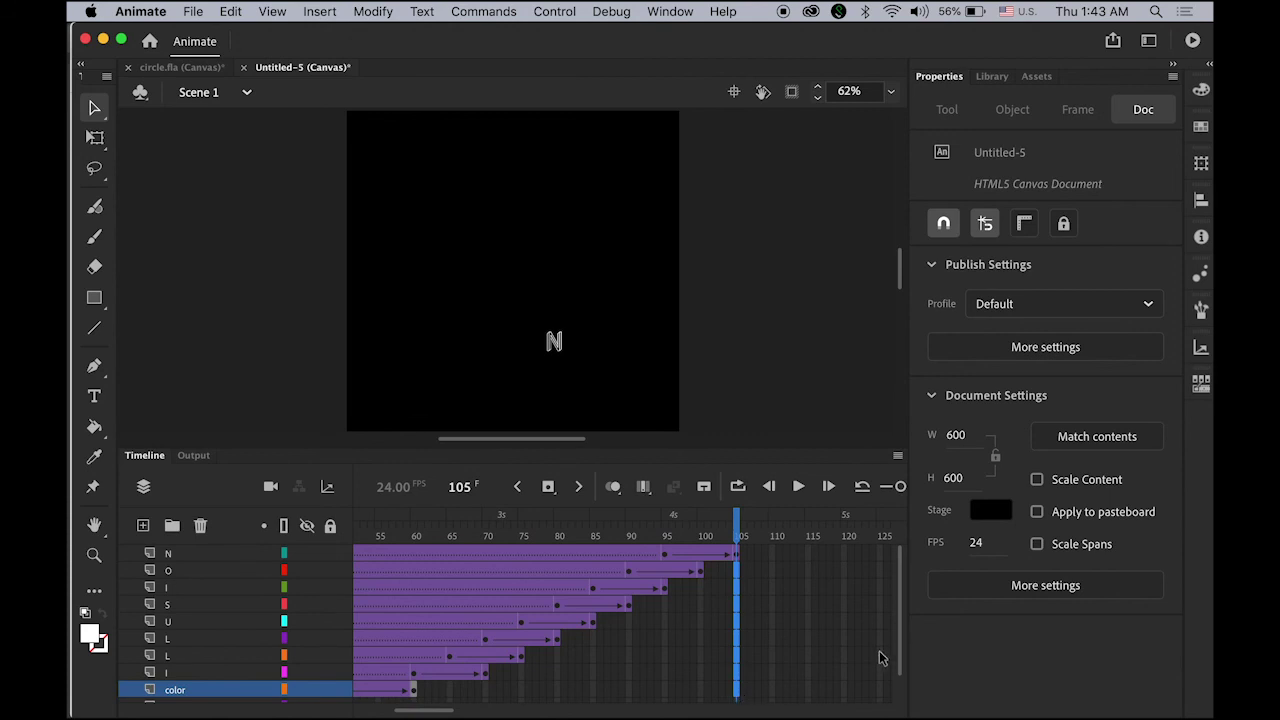
{"action": "left_click", "coordinate": [548, 486]}
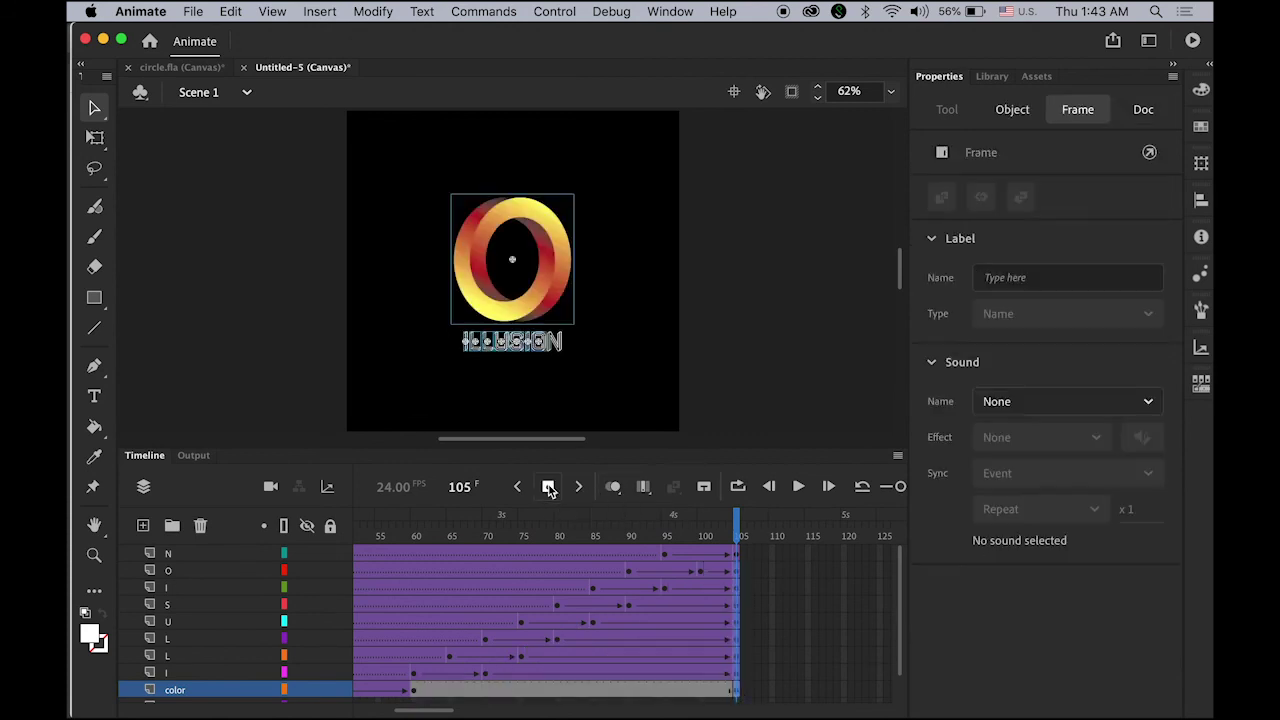
{"action": "left_click", "coordinate": [786, 397]}
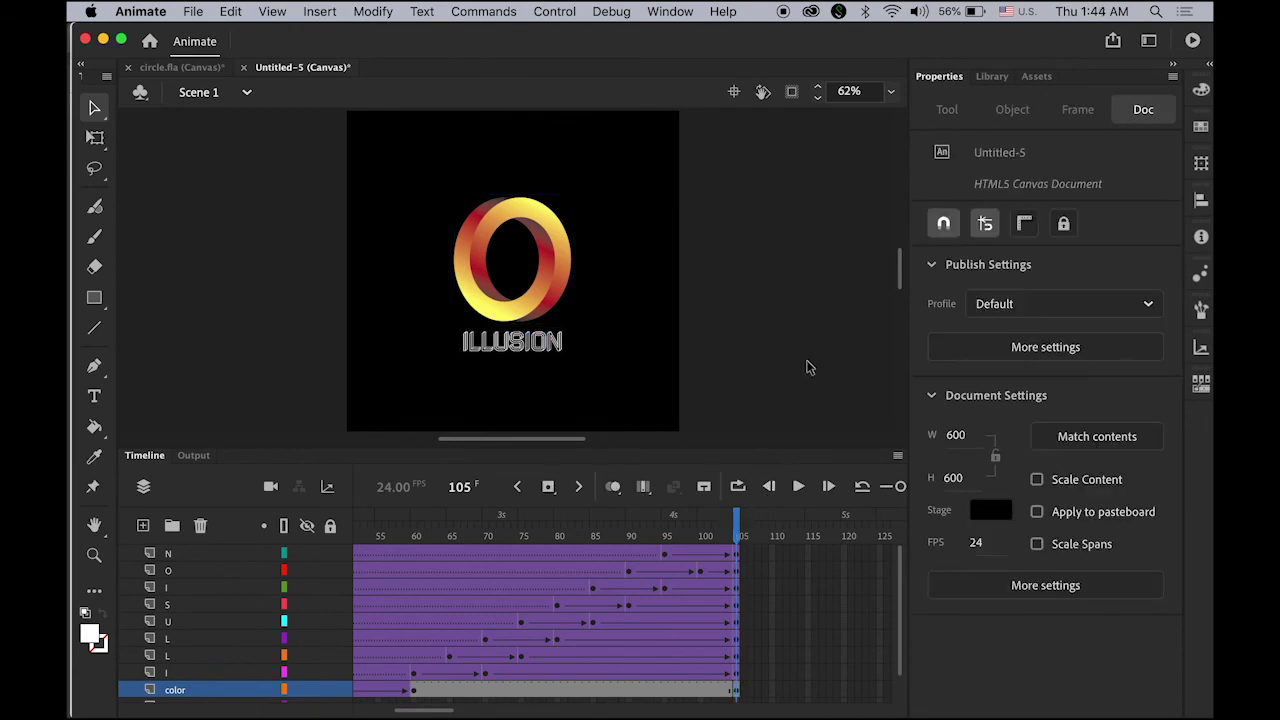
{"action": "key", "text": "Return"}
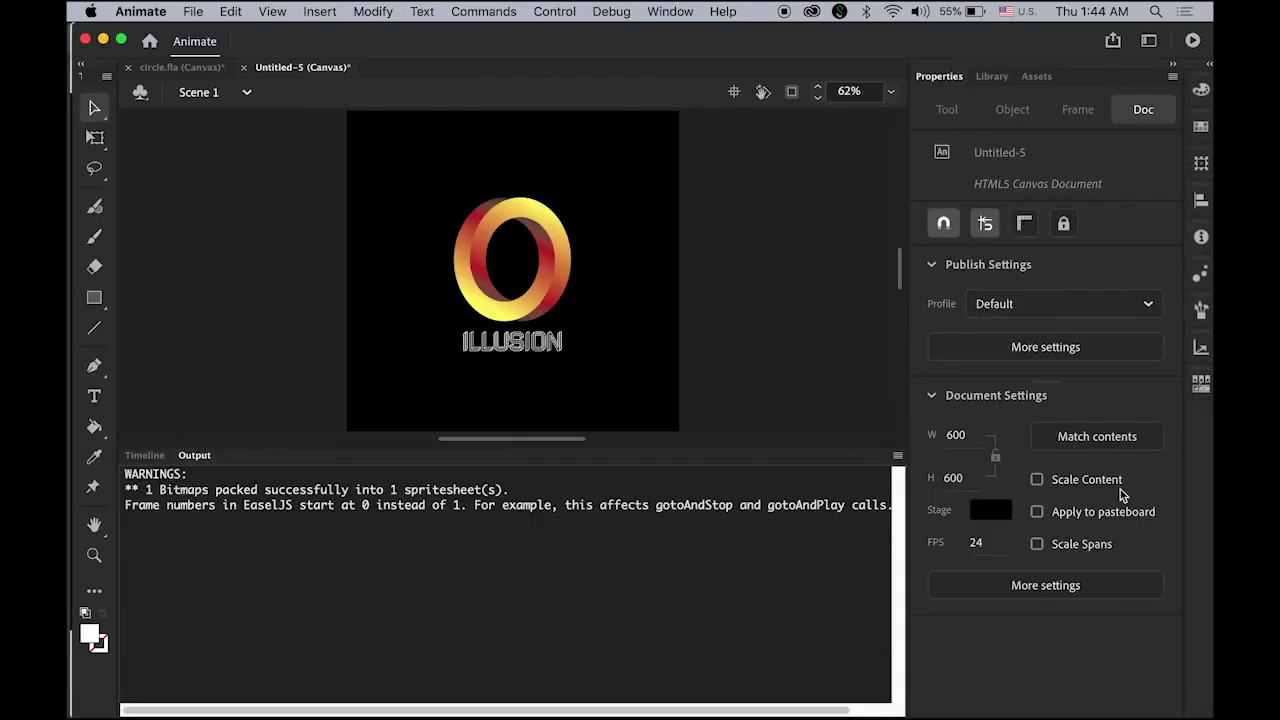
{"action": "left_click", "coordinate": [145, 456]}
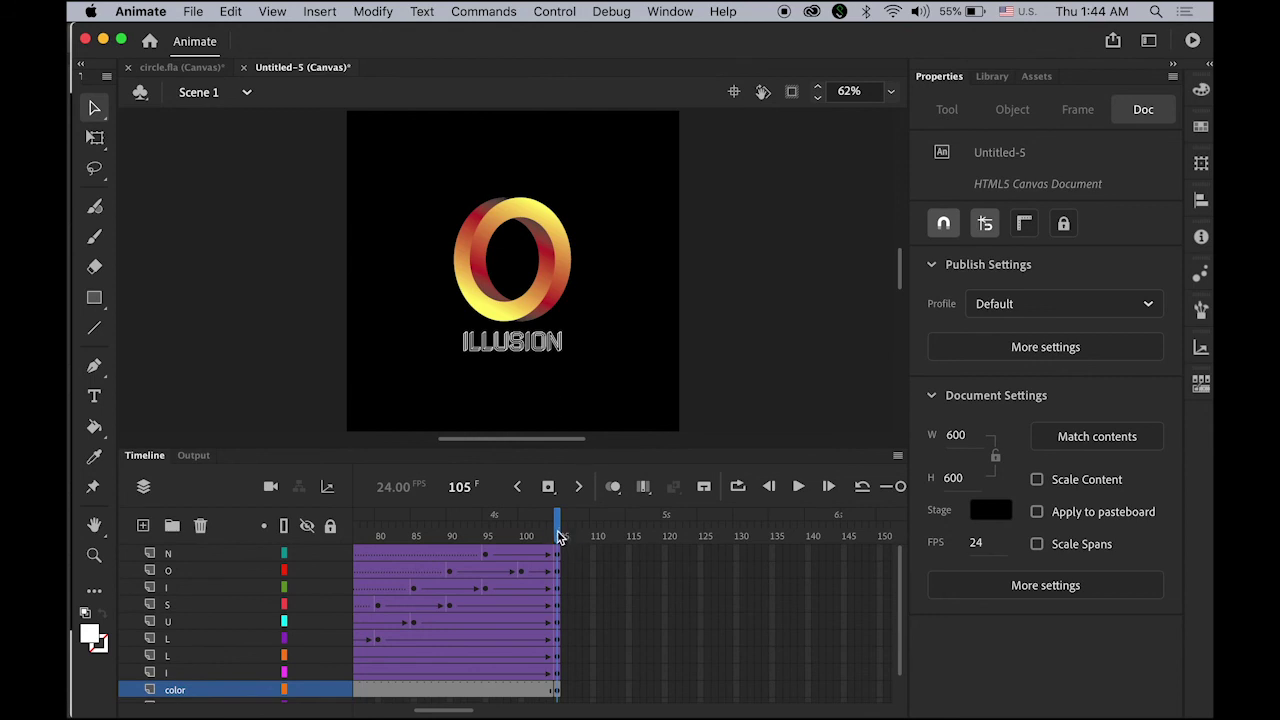
Step: Insert frames on all layers out to frame 168 so the finished title holds
{"action": "mouse_move", "coordinate": [558, 537]}
{"action": "left_mouse_down"}
{"action": "mouse_move", "coordinate": [533, 537]}
{"action": "mouse_move", "coordinate": [558, 537]}
{"action": "left_mouse_up"}
{"action": "scroll", "coordinate": [462, 708], "scroll_direction": "right", "scroll_amount": 5}
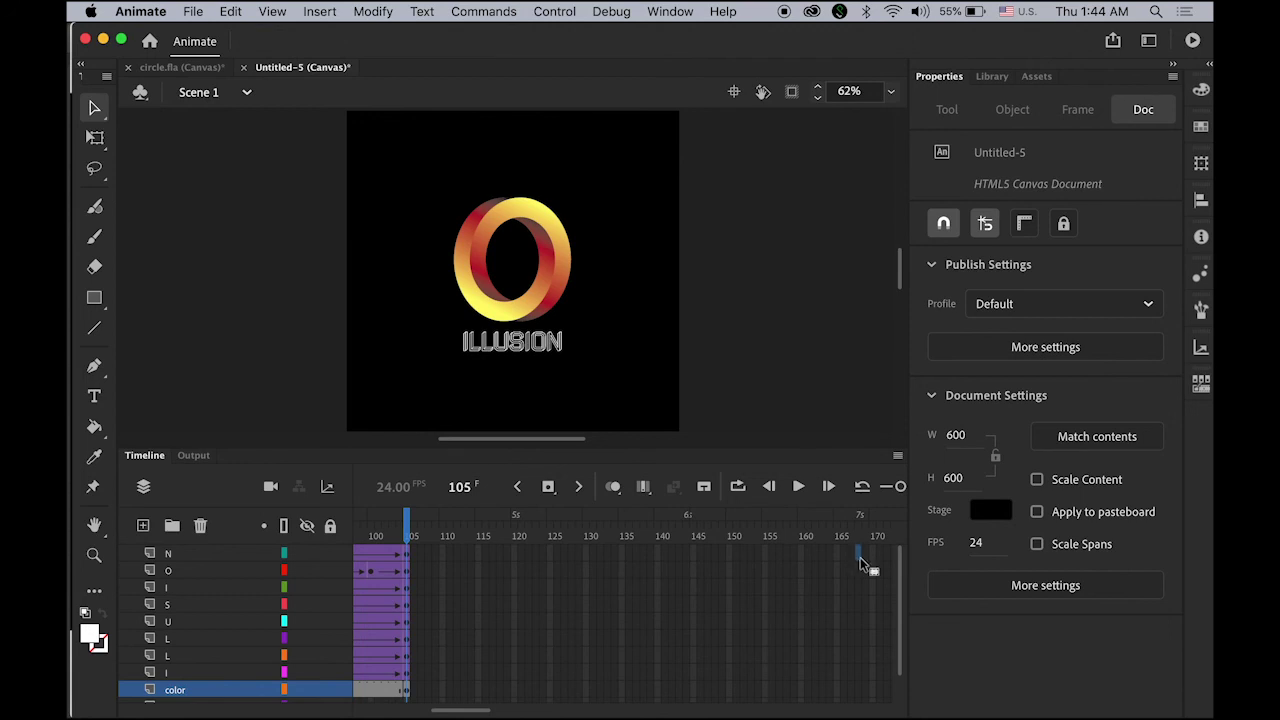
{"action": "left_click", "coordinate": [858, 555]}
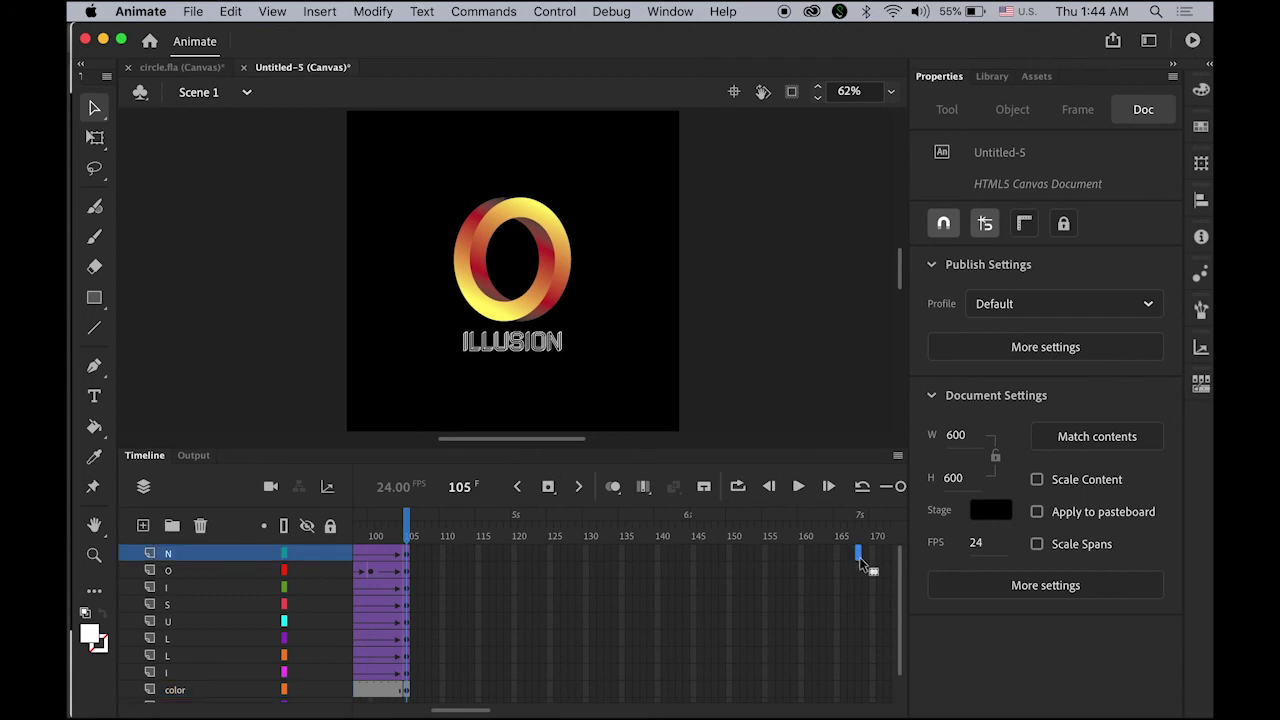
{"action": "left_click", "coordinate": [858, 696], "text": "shift"}
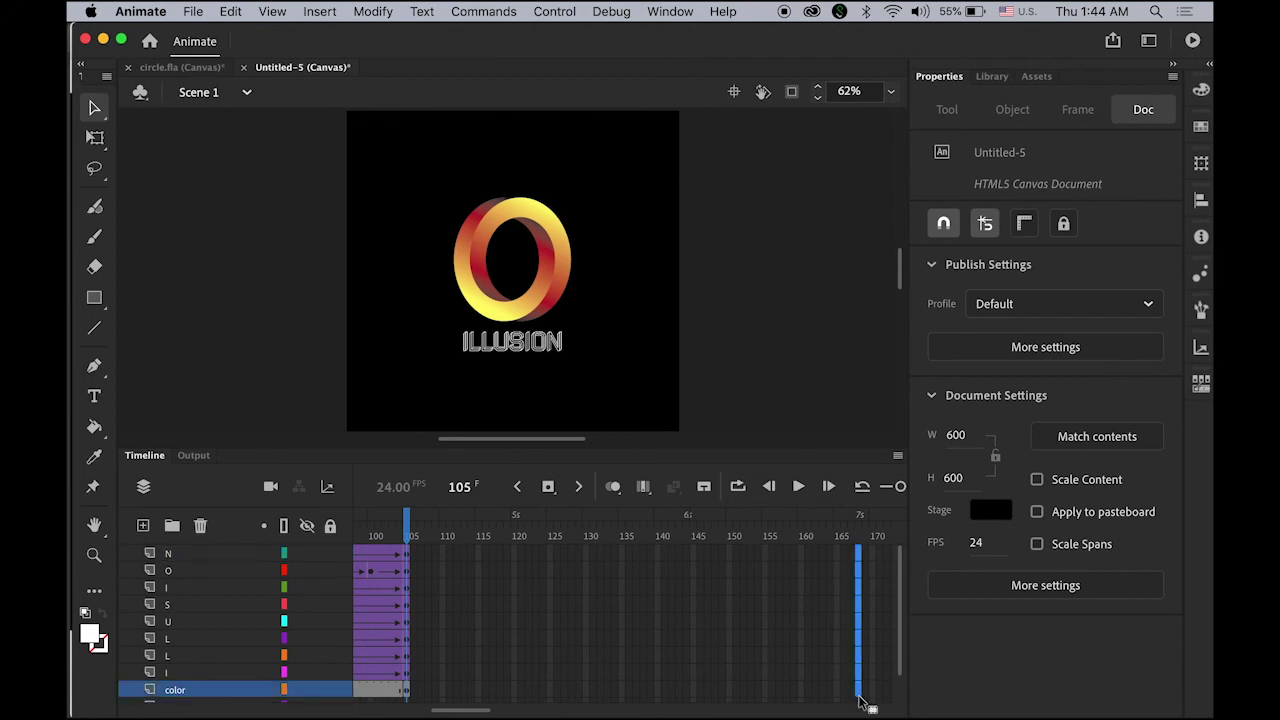
{"action": "left_click", "coordinate": [548, 486]}
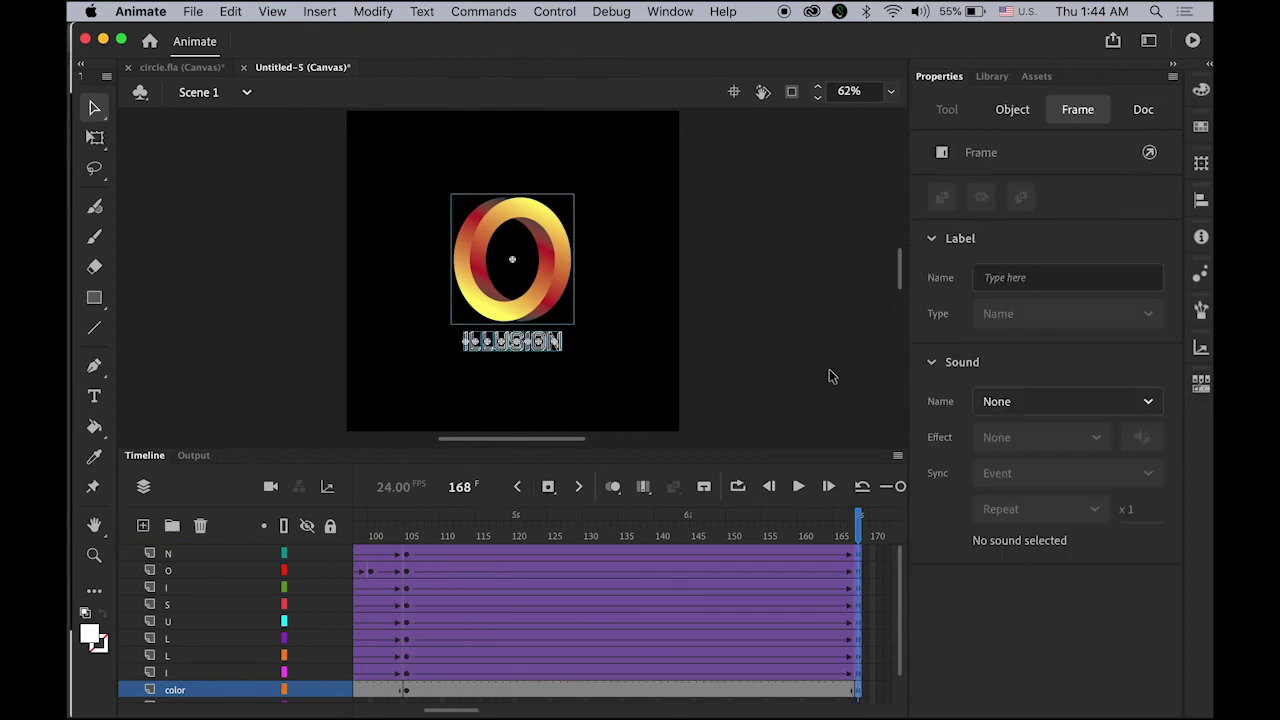
{"action": "left_click_drag", "start_coordinate": [866, 521], "coordinate": [866, 600]}
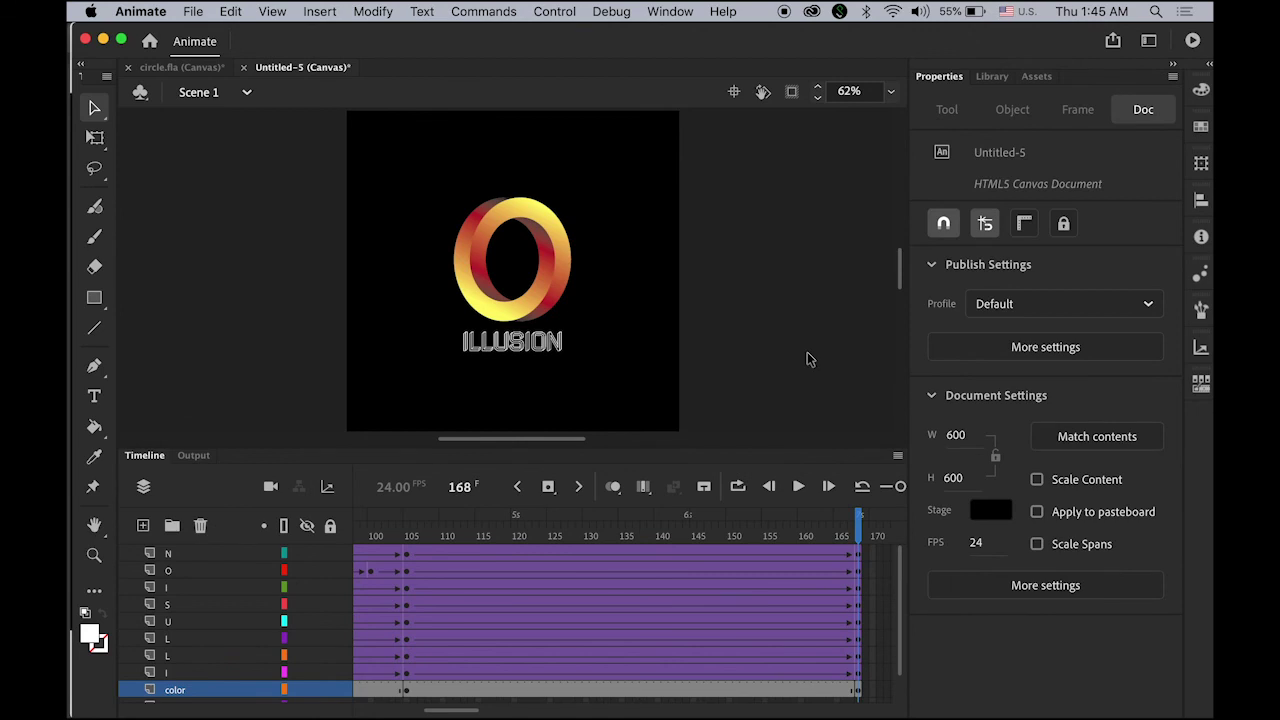
Step: Publish and preview the animation via Control > Test Movie > In Browser
{"action": "left_click", "coordinate": [666, 10]}
{"action": "mouse_move", "coordinate": [616, 16]}
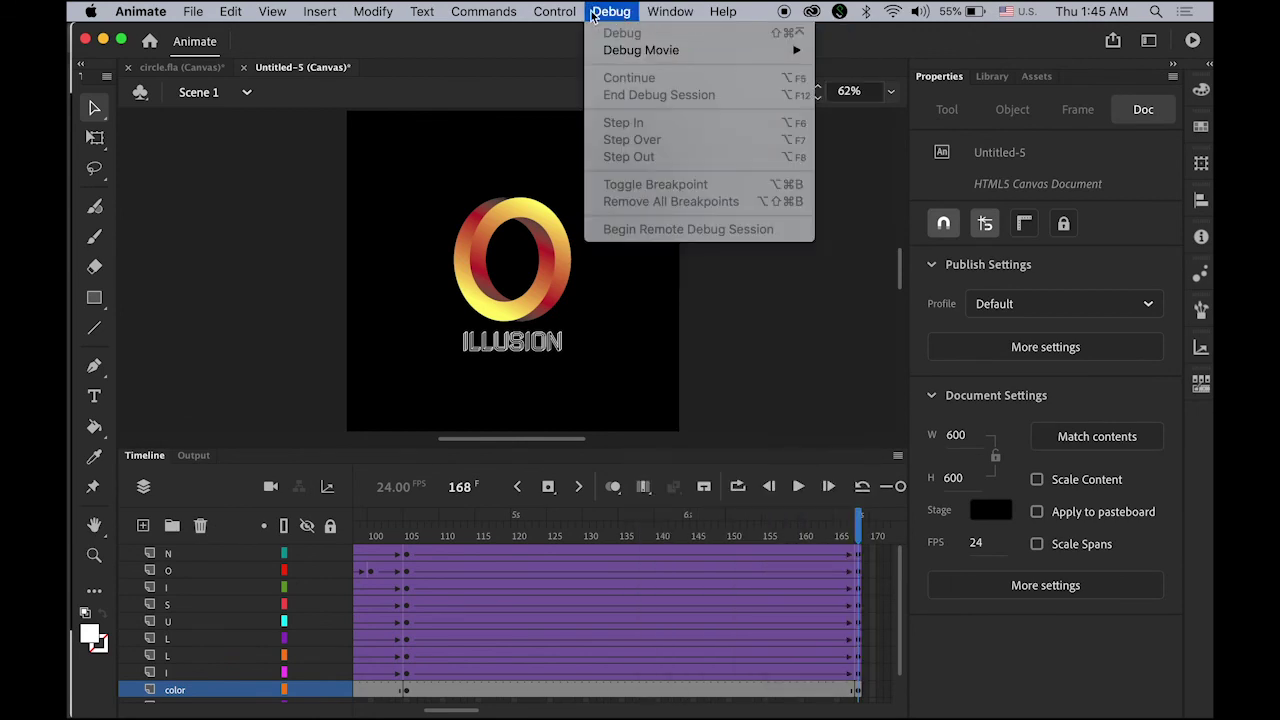
{"action": "mouse_move", "coordinate": [762, 196]}
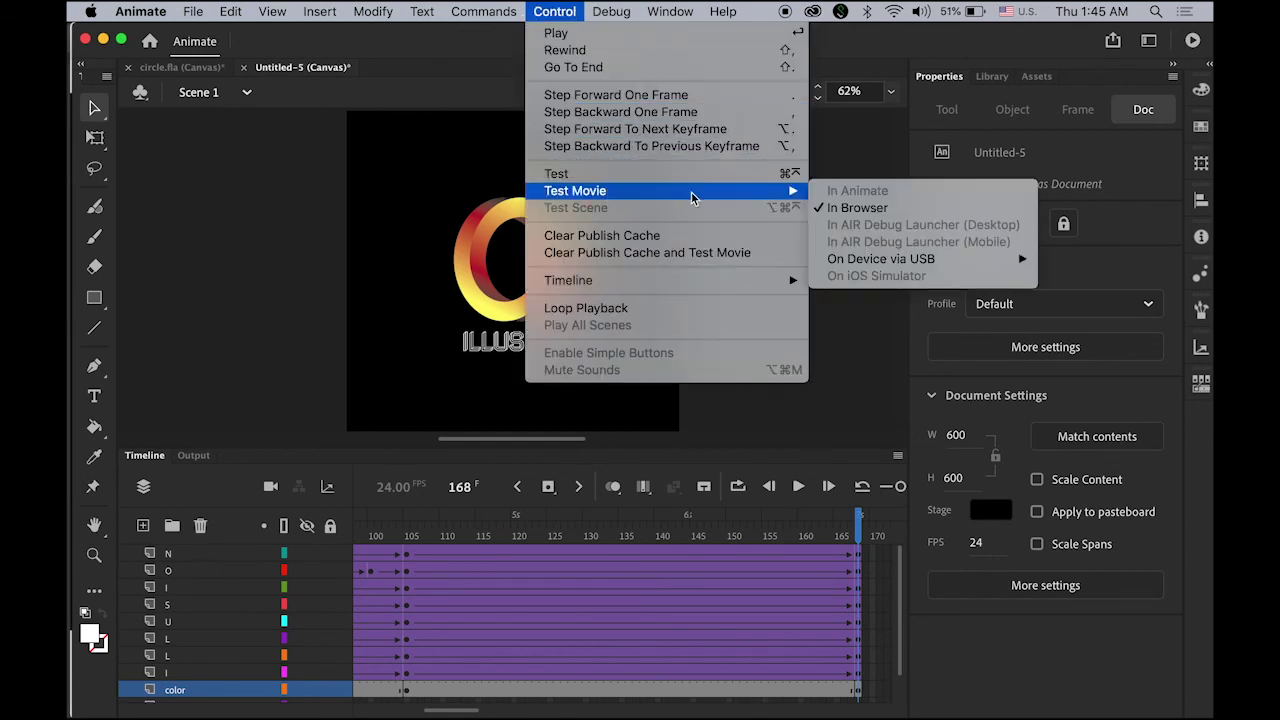
{"action": "left_click", "coordinate": [871, 207]}
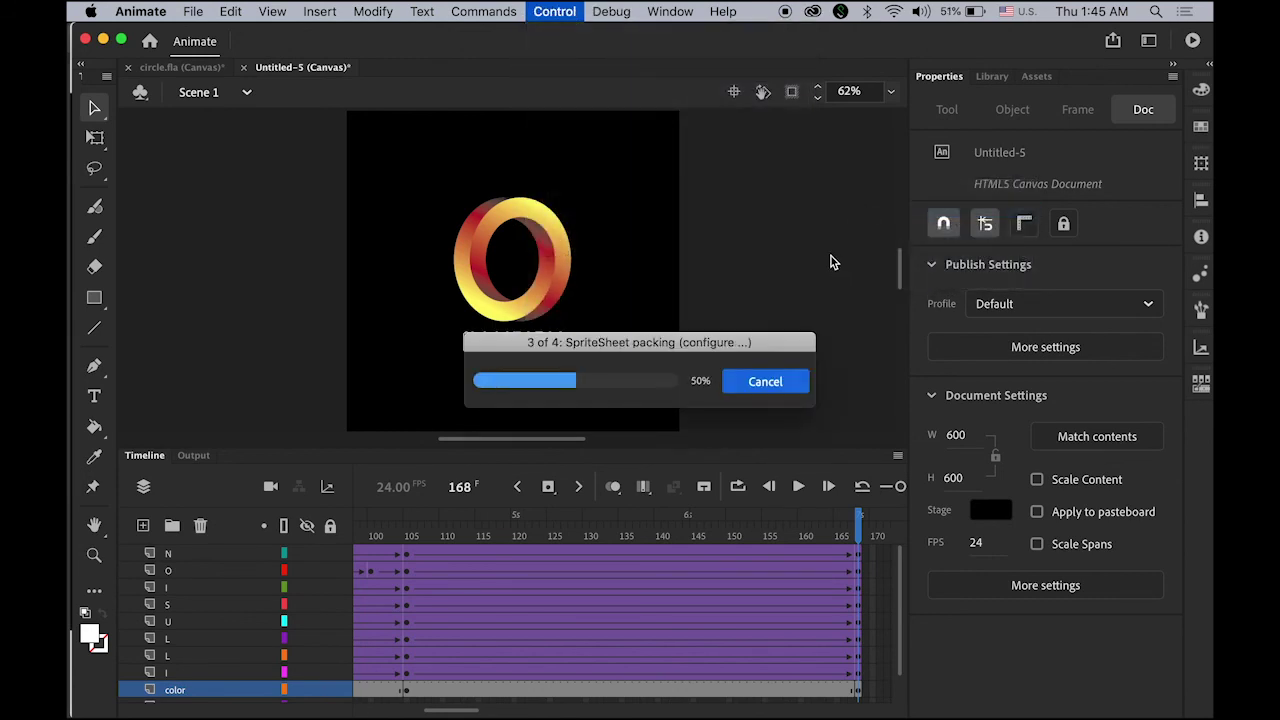